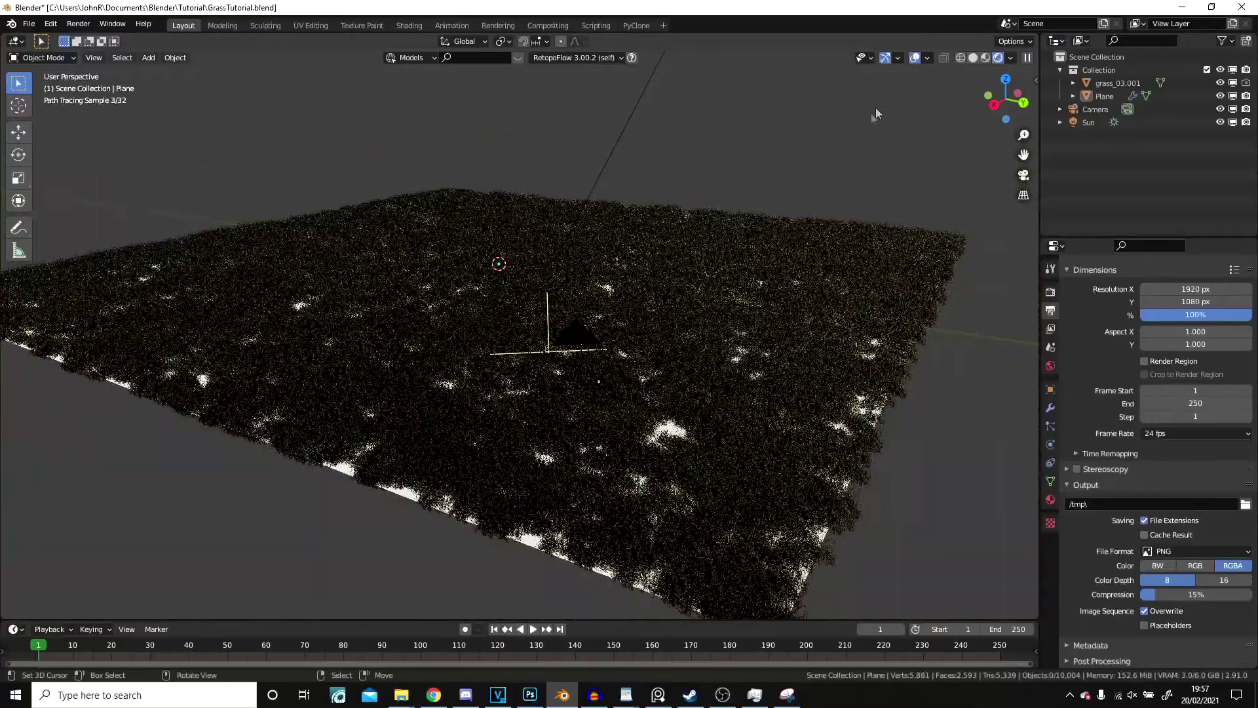
# Switch the viewport to solid shading and select the grass-covered plane
pyautogui.click(972, 57)
pyautogui.moveTo(758, 300)
pyautogui.mouseDown(button='middle')
pyautogui.moveTo(775, 347)
pyautogui.moveTo(875, 403)
pyautogui.mouseUp(button='middle')
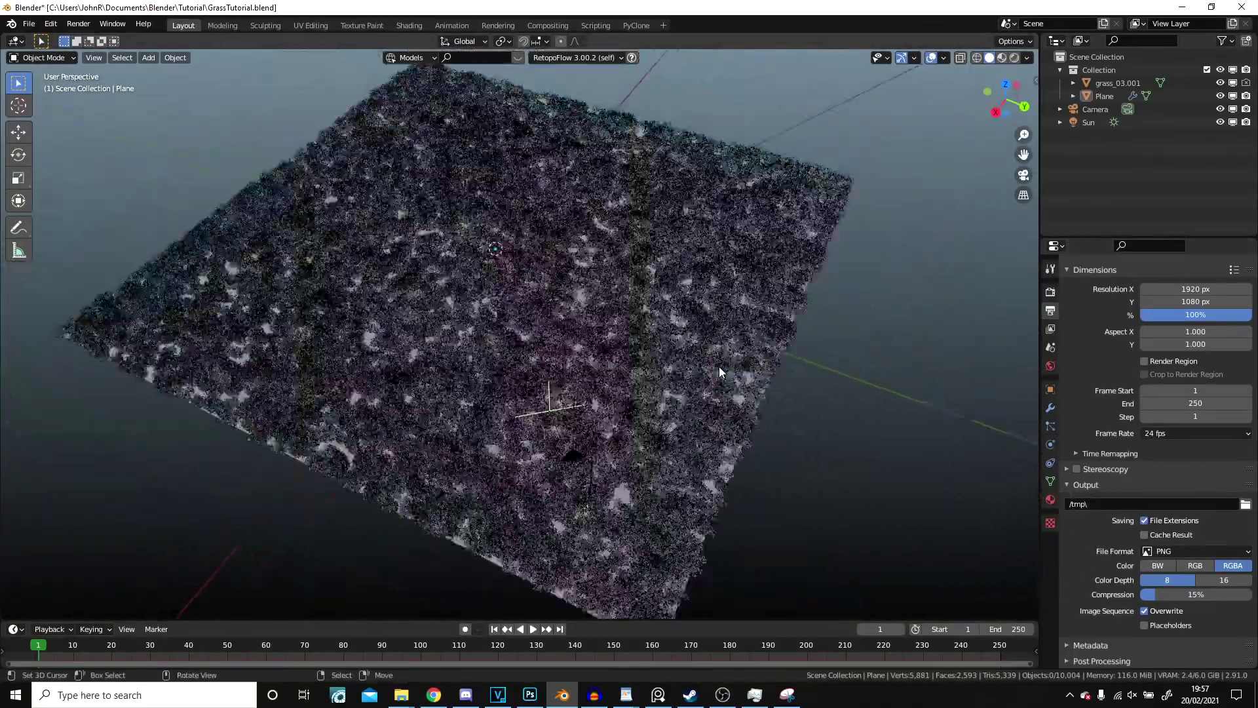
pyautogui.click(718, 367)
pyautogui.scroll(5, 718, 367)
pyautogui.scroll(-5, 692, 325)
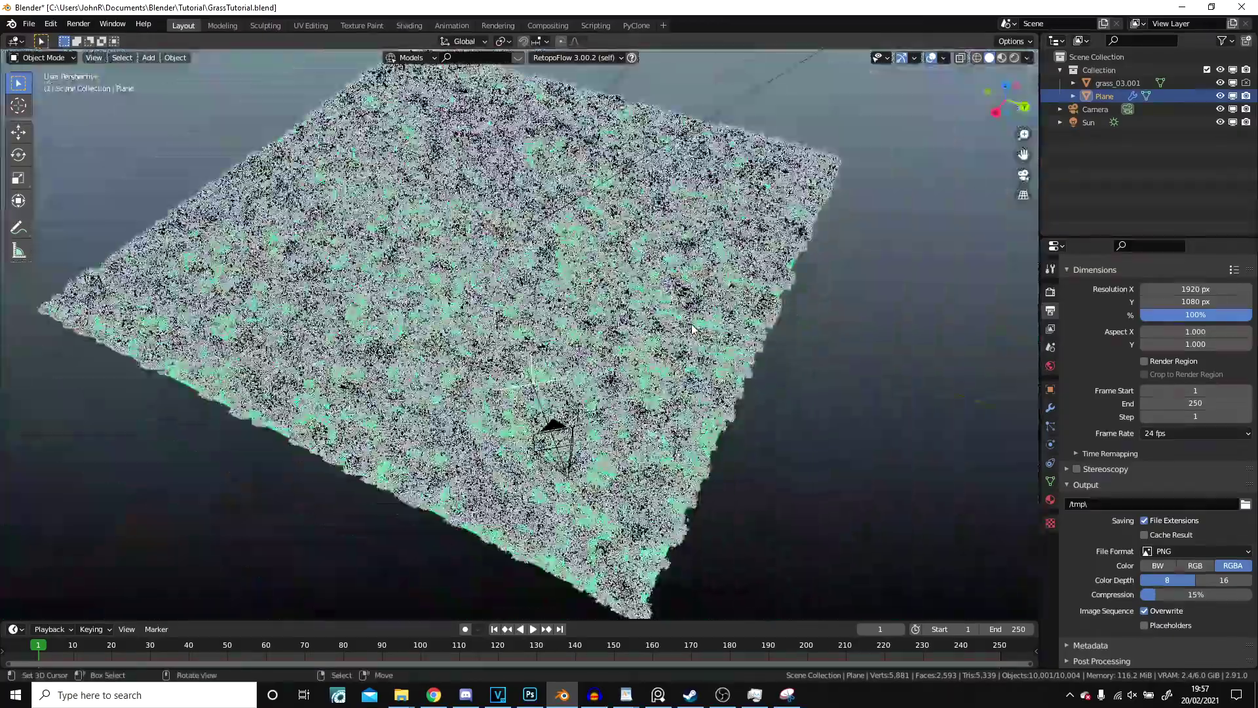
pyautogui.scroll(1, 693, 325)
# Set the render amount of the grass particle system's interpolated children to 10
pyautogui.click(1051, 427)
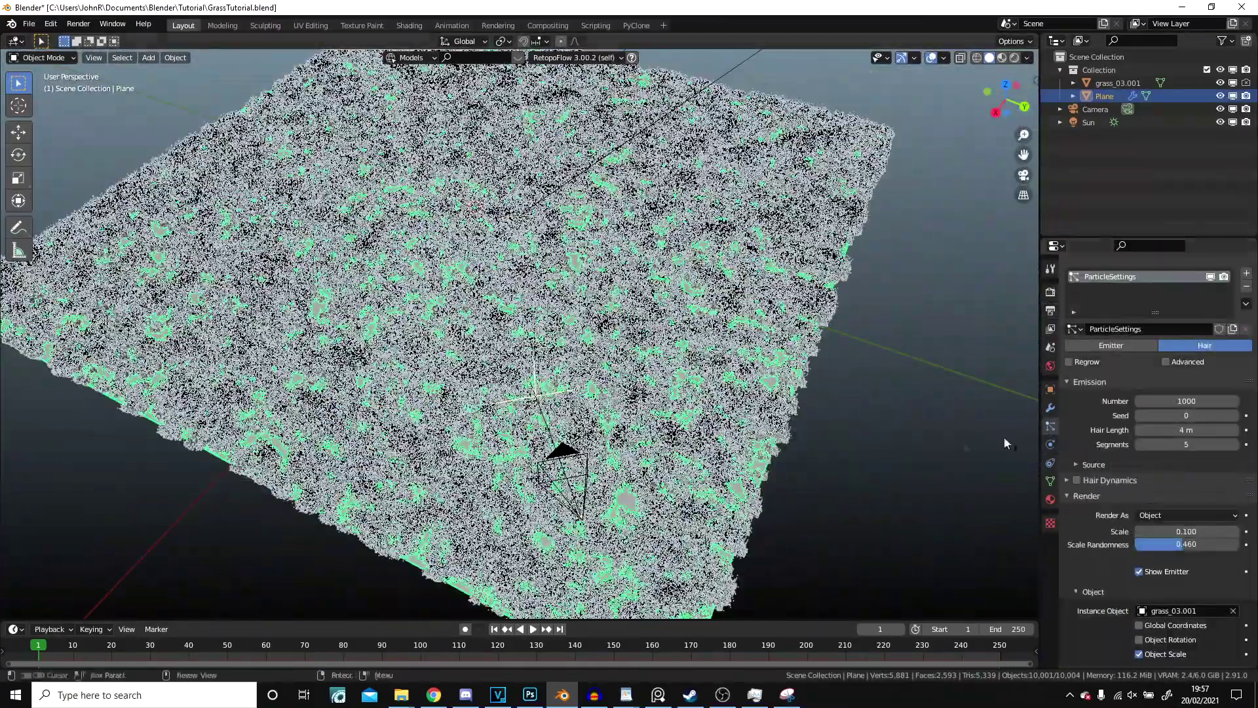
pyautogui.scroll(-10, 1086, 479)
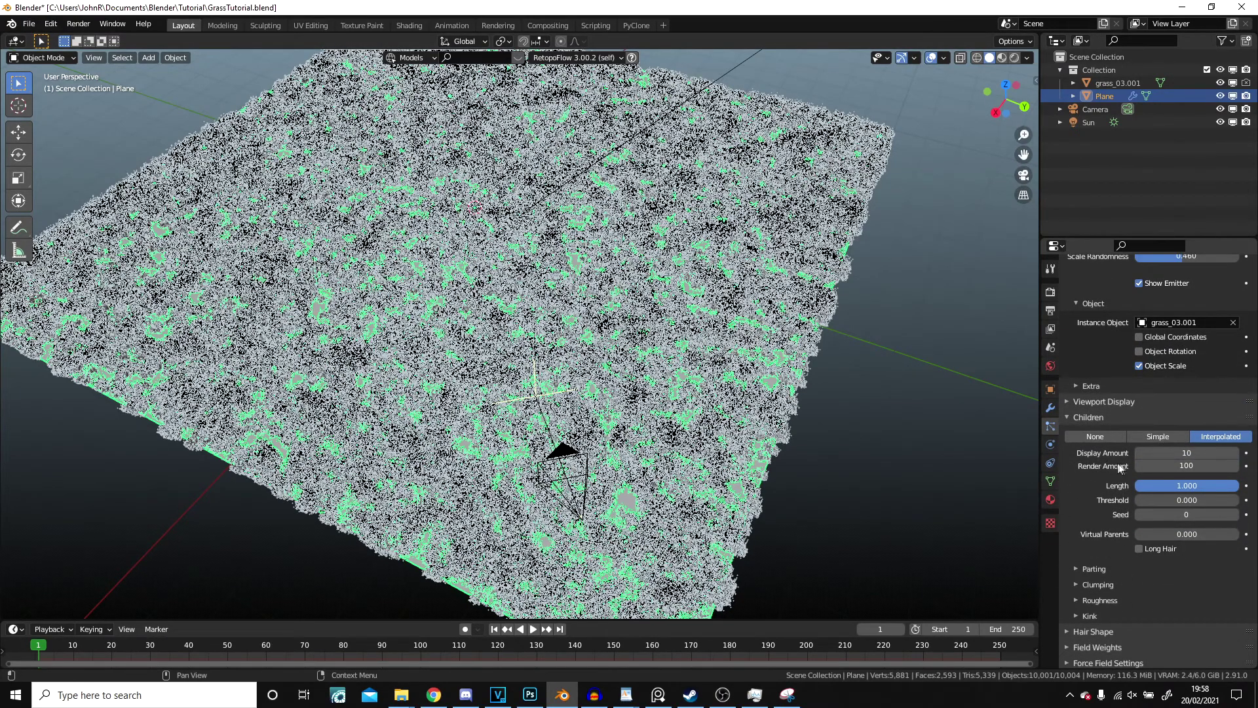
pyautogui.doubleClick(1203, 466)
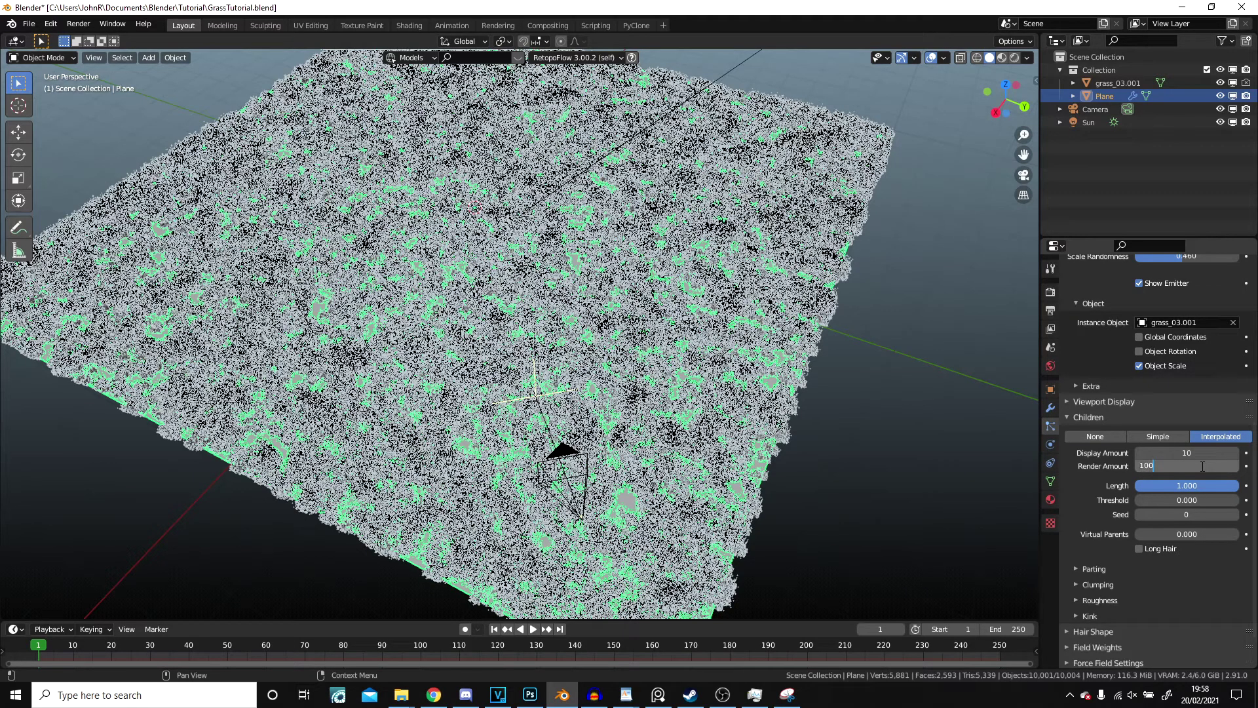
pyautogui.press('Return')
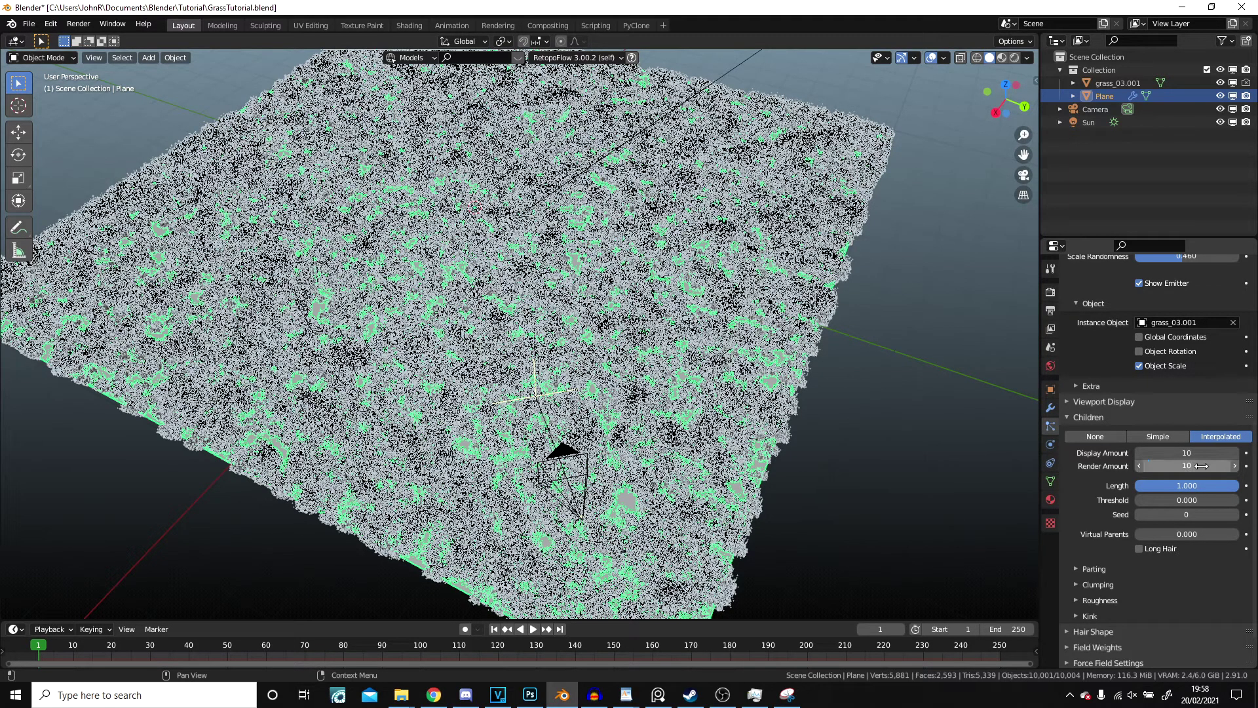
# Deselect everything and examine the grass coverage for bare patches from several angles and distances
pyautogui.hotkey('alt', 'a')
pyautogui.scroll(5, 663, 368)
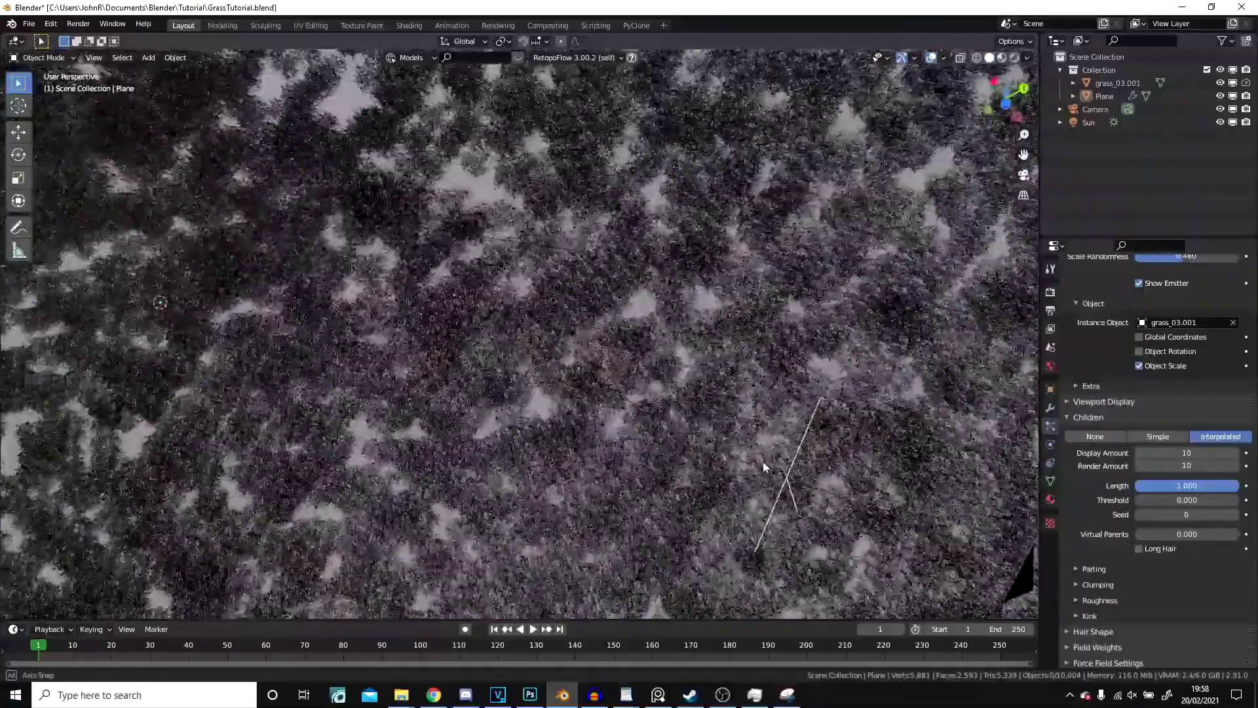
pyautogui.scroll(-8, 763, 462)
pyautogui.moveTo(681, 406); pyautogui.dragTo(728, 338, button='middle')
pyautogui.scroll(5, 745, 331)
pyautogui.scroll(-4, 726, 331)
pyautogui.scroll(5, 725, 331)
pyautogui.moveTo(744, 388); pyautogui.dragTo(905, 504, button='middle')
pyautogui.scroll(2, 719, 397)
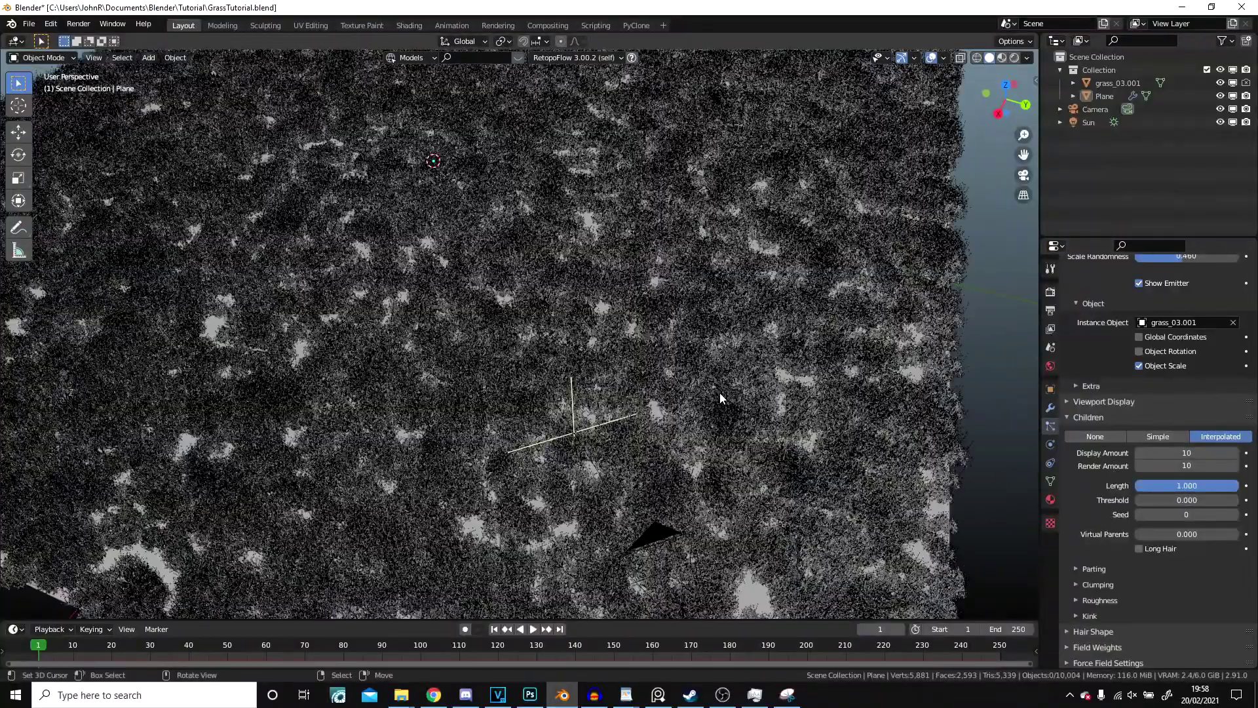
pyautogui.scroll(-6, 707, 390)
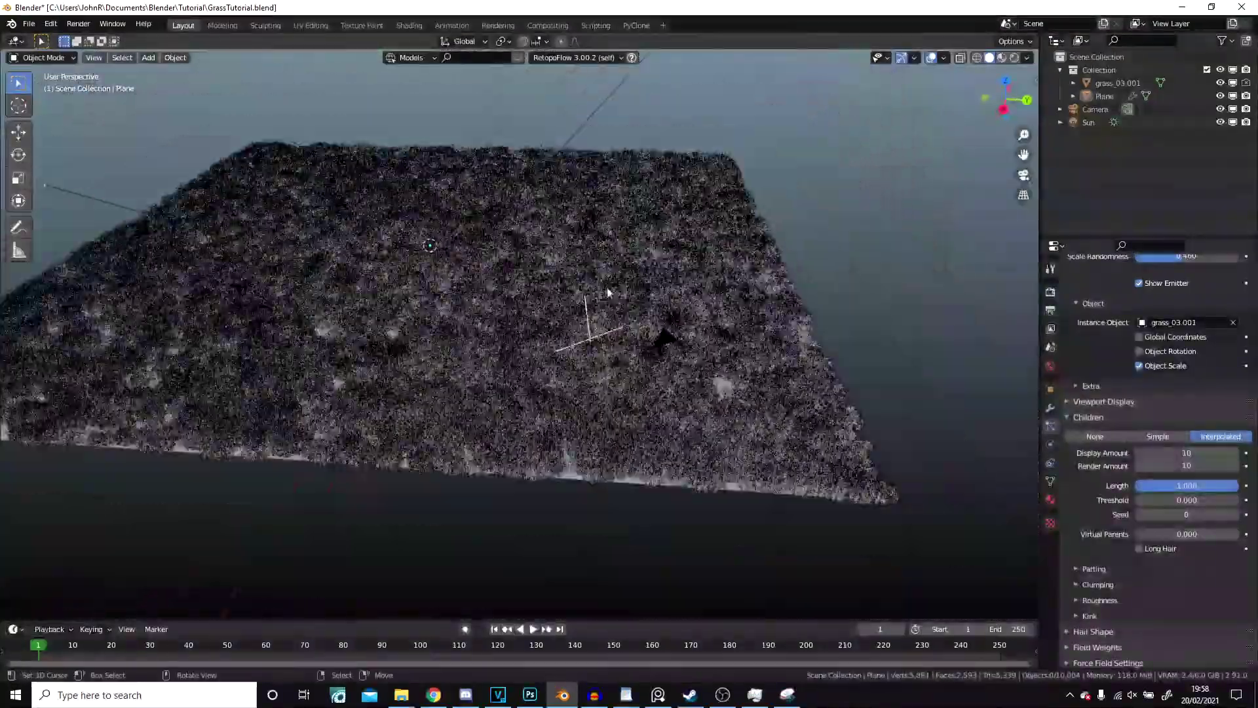
pyautogui.moveTo(585, 280); pyautogui.dragTo(591, 323, button='middle')
pyautogui.scroll(4, 563, 323)
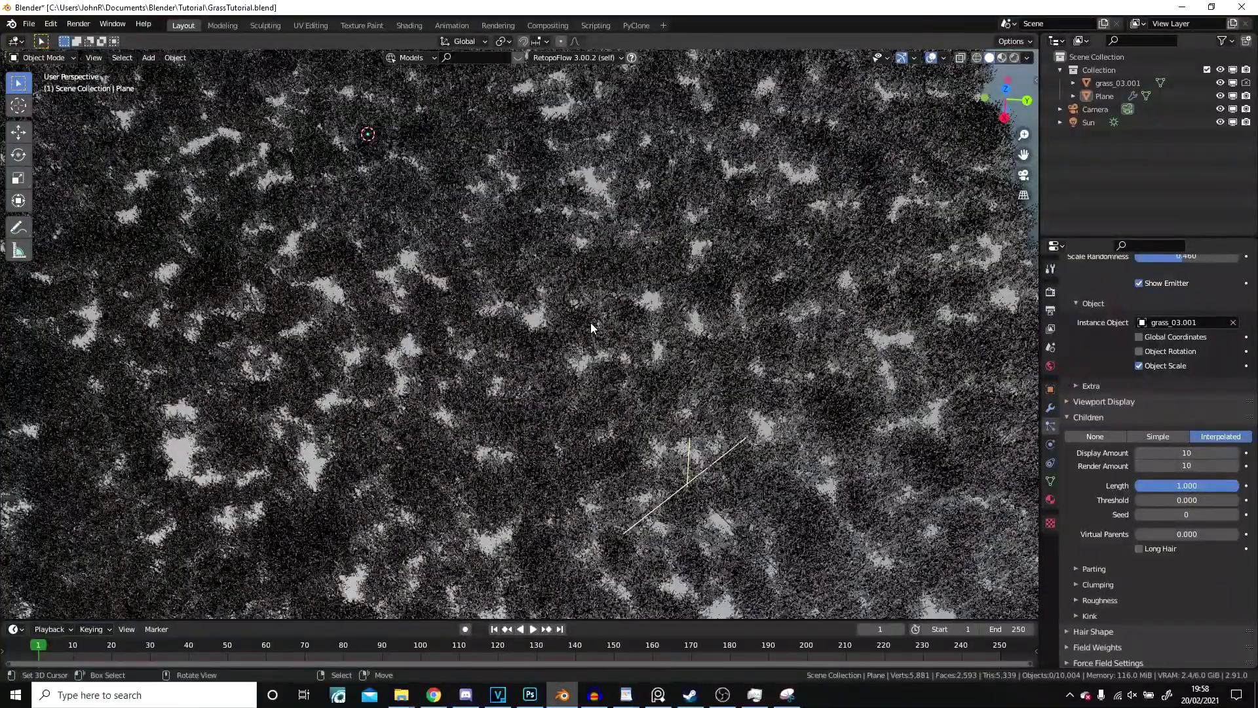
# Select the ground plane again and switch to the Shading workspace
pyautogui.click(591, 324)
pyautogui.scroll(-8, 591, 327)
pyautogui.moveTo(591, 326); pyautogui.dragTo(586, 286, button='middle')
pyautogui.scroll(5, 630, 304)
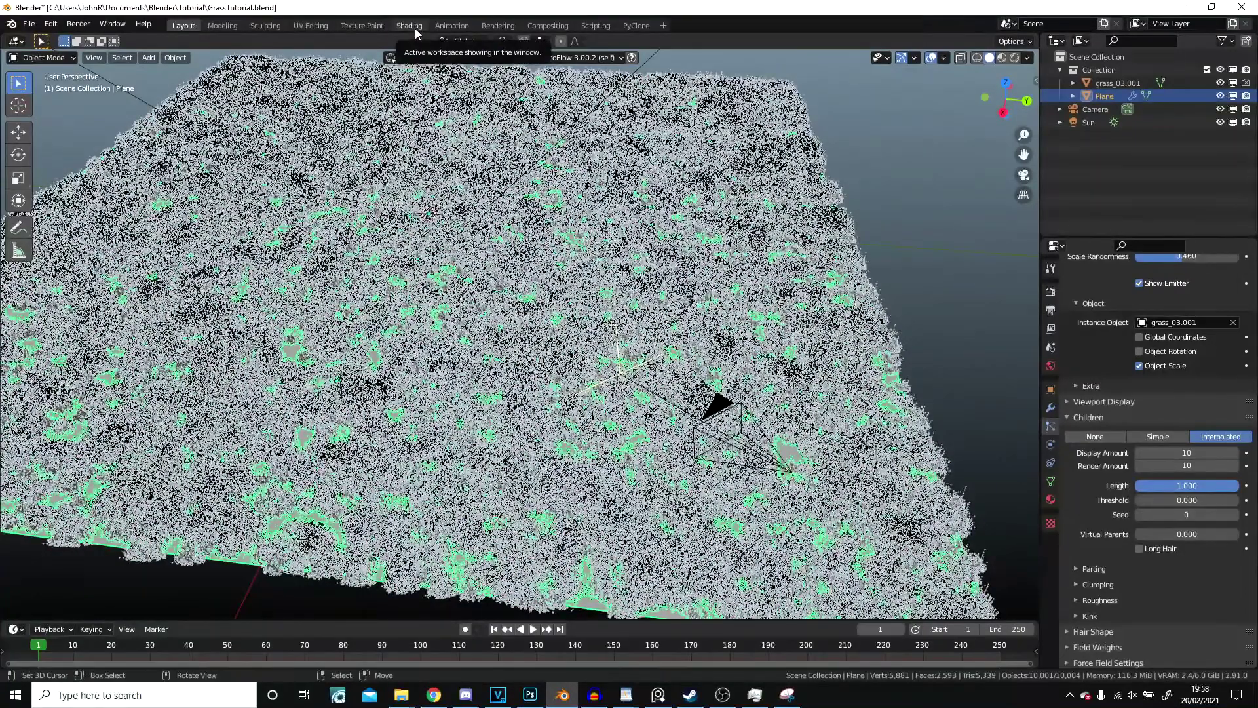
pyautogui.scroll(-5, 451, 274)
pyautogui.scroll(5, 451, 274)
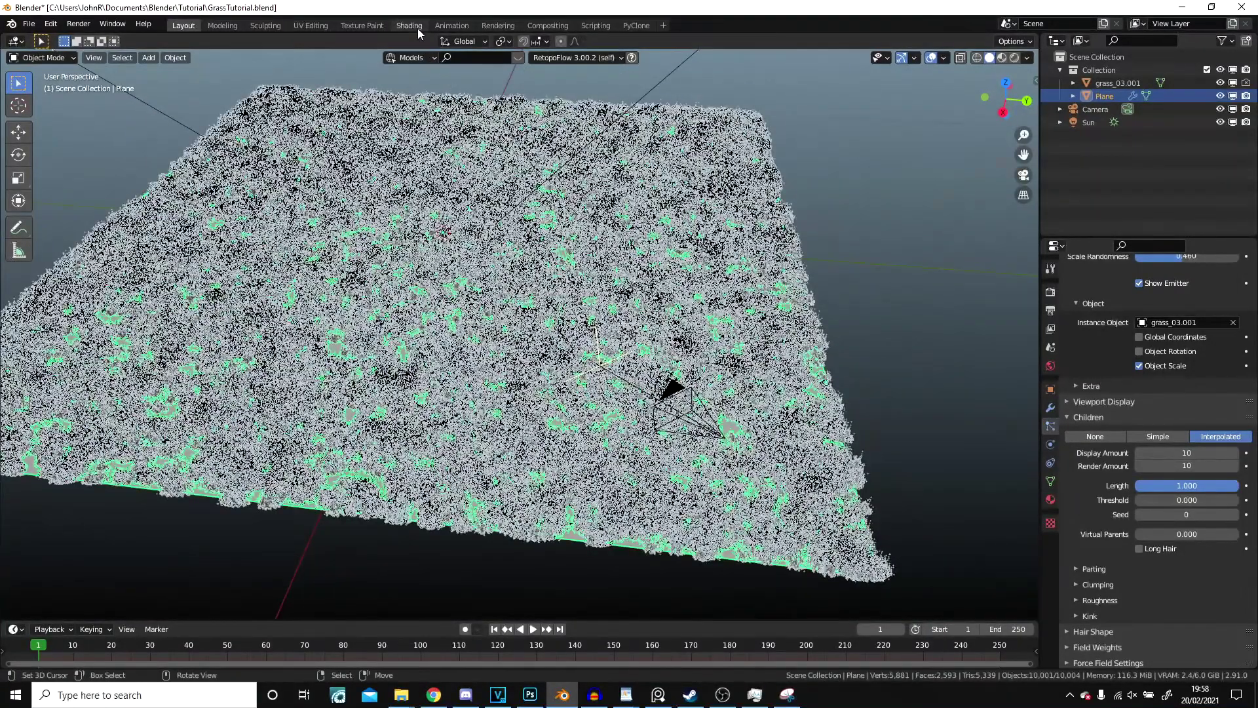
pyautogui.click(412, 26)
# Create a new material for the ground plane and enlarge the shader node editor
pyautogui.click(663, 25)
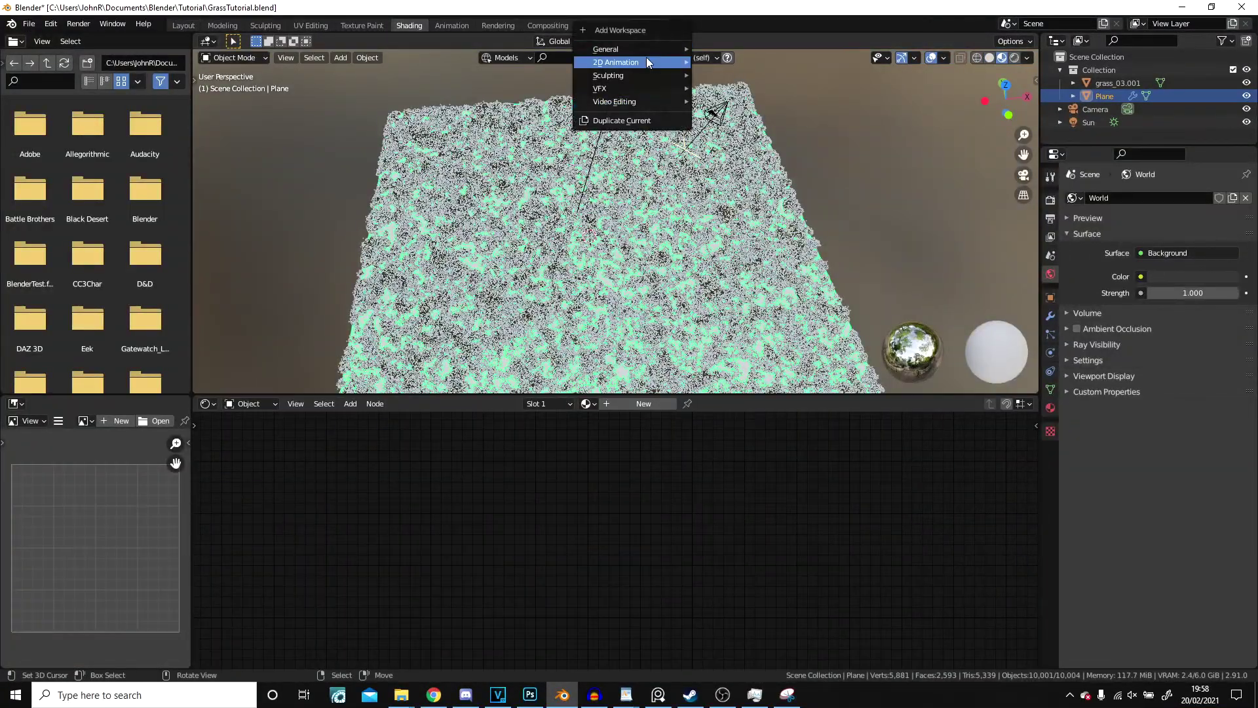
pyautogui.moveTo(647, 49)
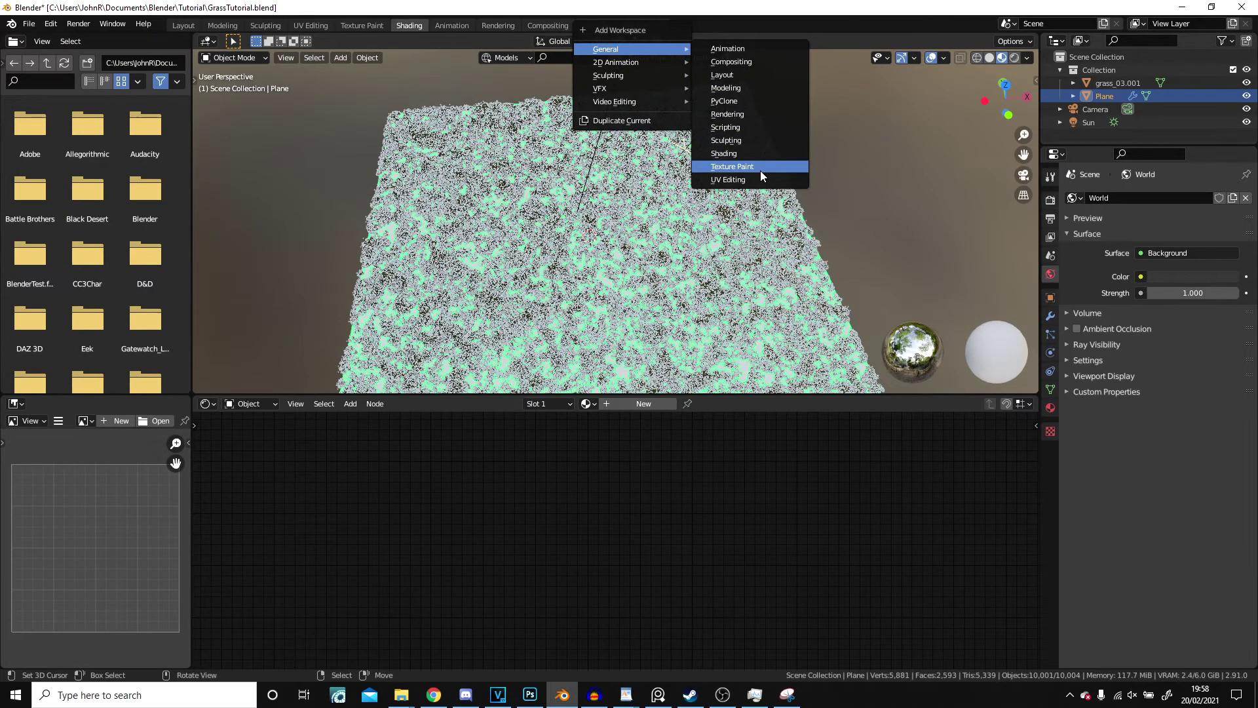
pyautogui.moveTo(631, 270); pyautogui.dragTo(626, 298, button='middle')
pyautogui.click(644, 403)
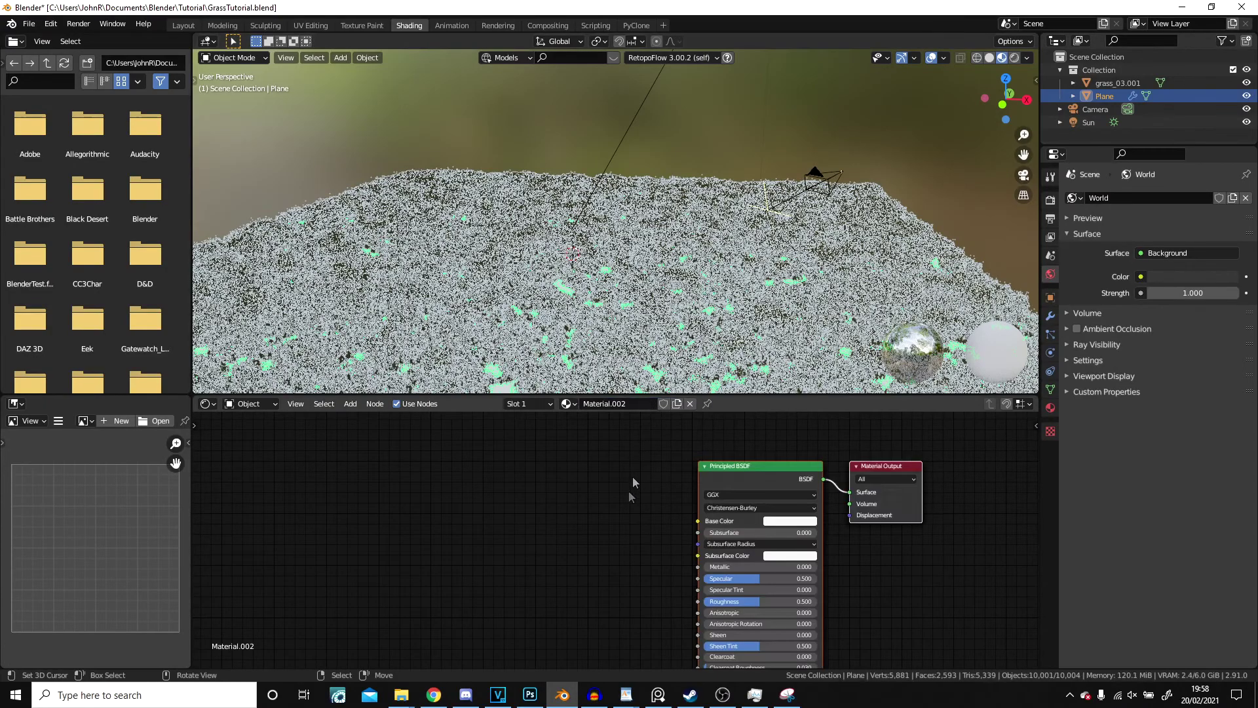
pyautogui.moveTo(765, 394); pyautogui.dragTo(765, 297)
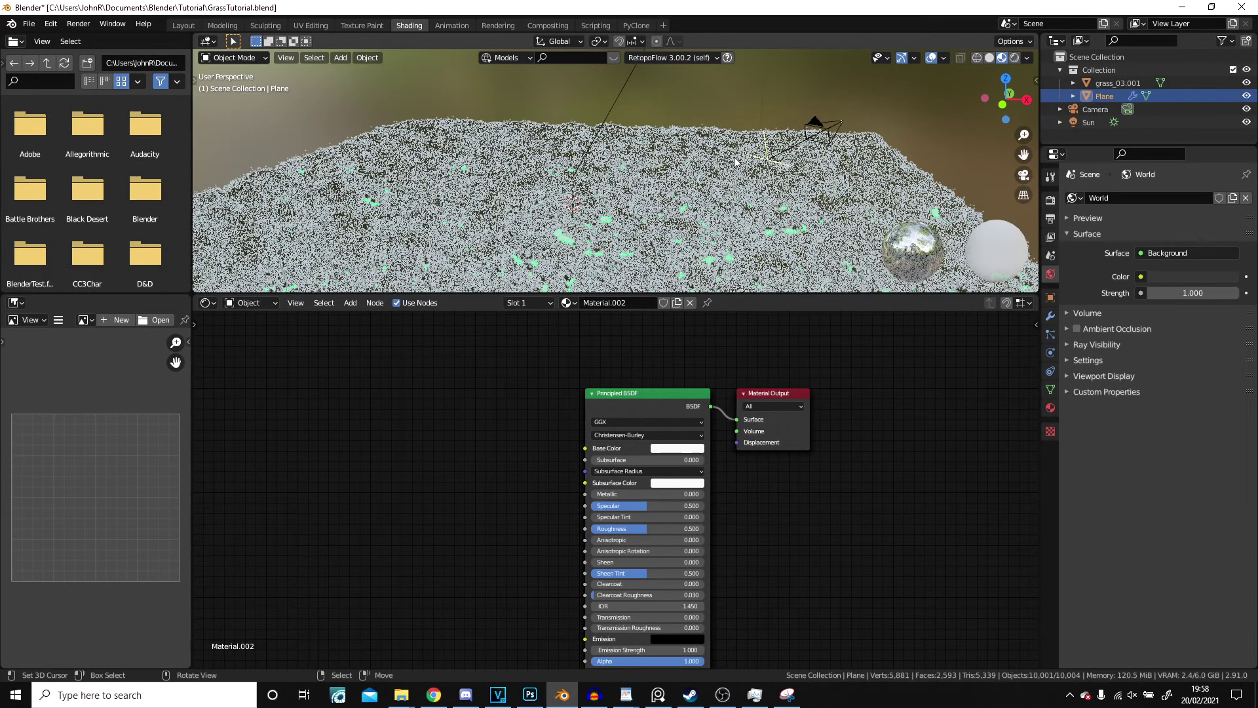
# Turn off viewport display of the plane's grass particle system and give the 3D view more height
pyautogui.hotkey('alt', 'a')
pyautogui.moveTo(736, 159); pyautogui.dragTo(736, 205, button='middle')
pyautogui.keyDown('shift'); pyautogui.moveTo(620, 262); pyautogui.dragTo(596, 152, button='middle'); pyautogui.keyUp('shift')
pyautogui.click(1051, 335)
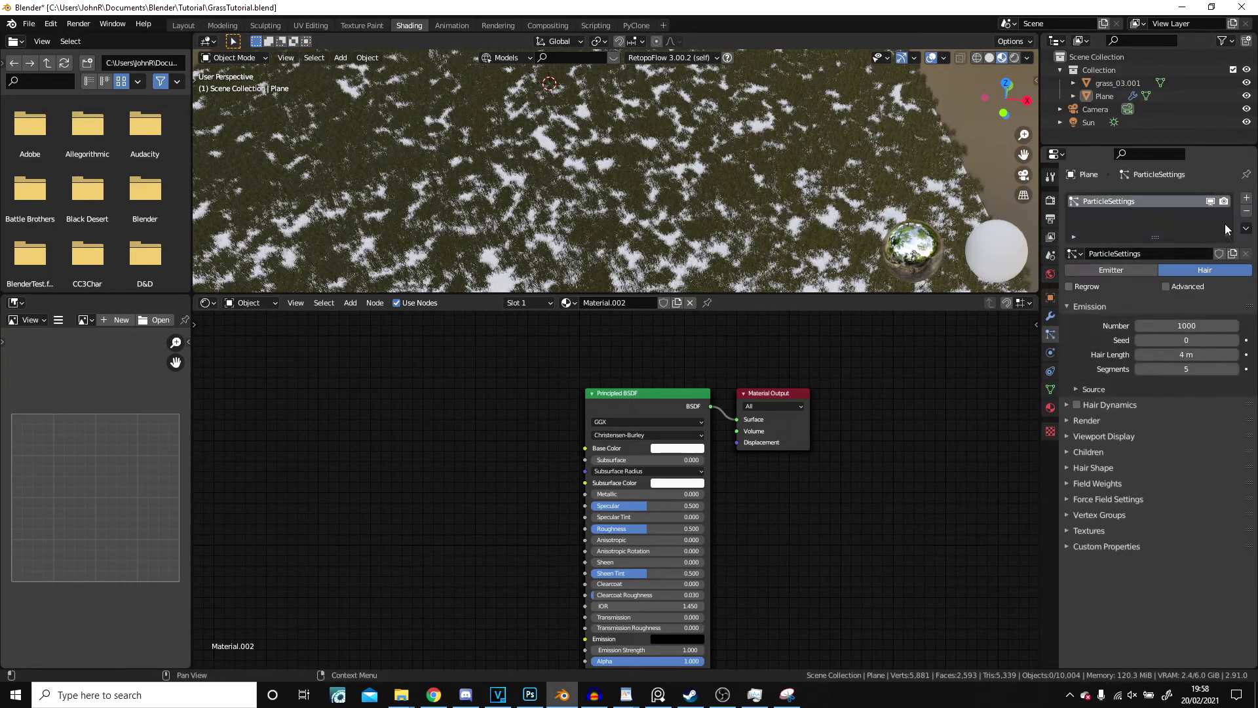
pyautogui.click(1211, 202)
pyautogui.moveTo(695, 190); pyautogui.dragTo(659, 168, button='middle')
pyautogui.moveTo(789, 296); pyautogui.dragTo(786, 342)
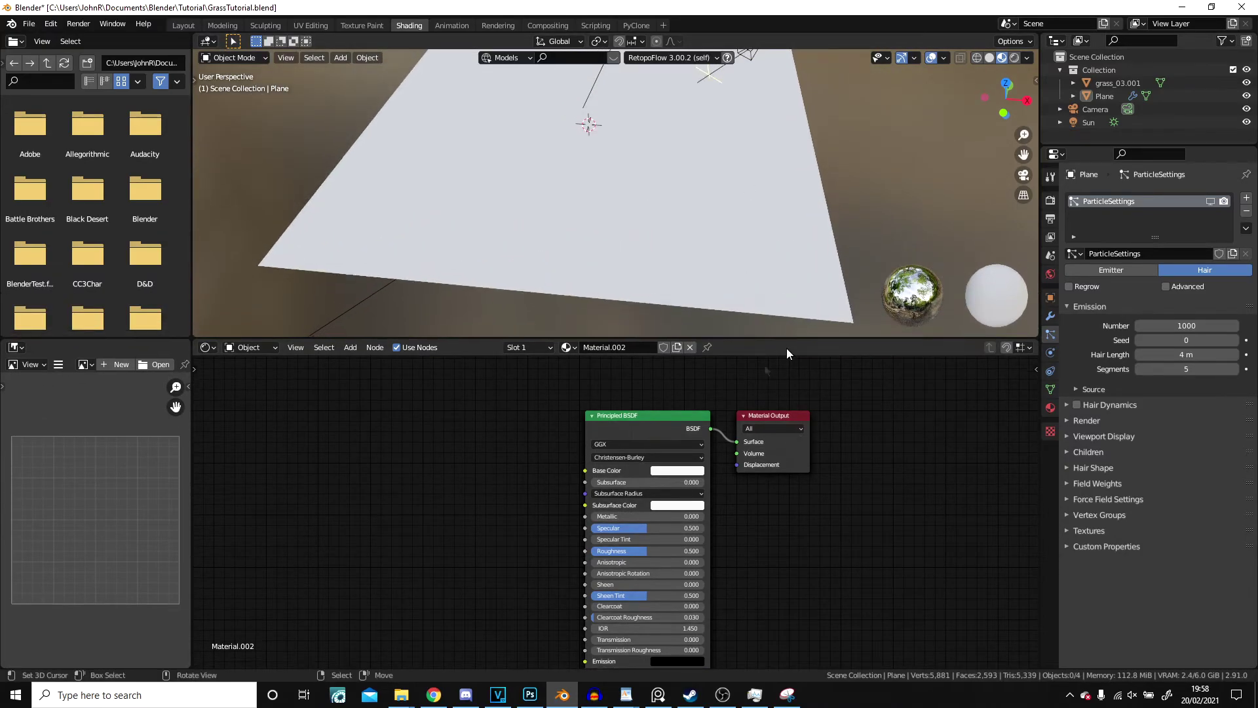
# Add an Image Texture node to the plane's material and load Ground015_2K_Color.png from the Textures\Dirt02 folder
pyautogui.moveTo(486, 498); pyautogui.dragTo(636, 499, button='middle')
pyautogui.scroll(3, 599, 499)
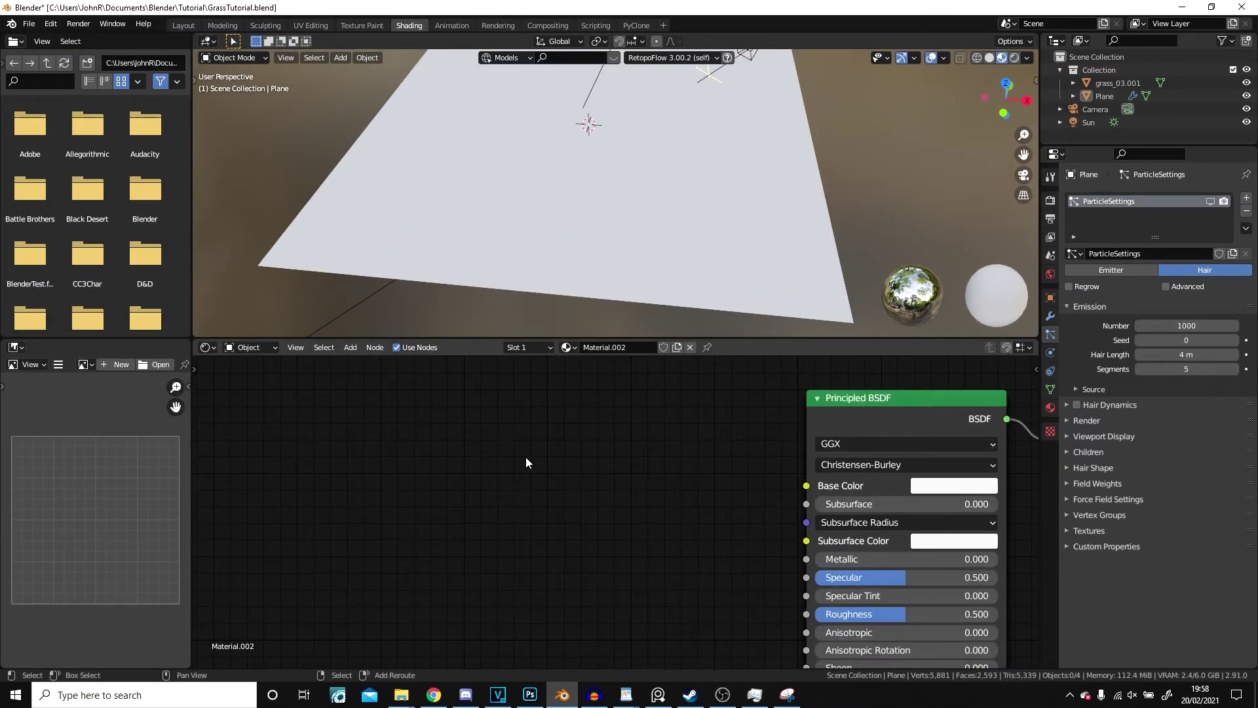
pyautogui.hotkey('shift', 'a')
pyautogui.moveTo(522, 458)
pyautogui.click(593, 342)
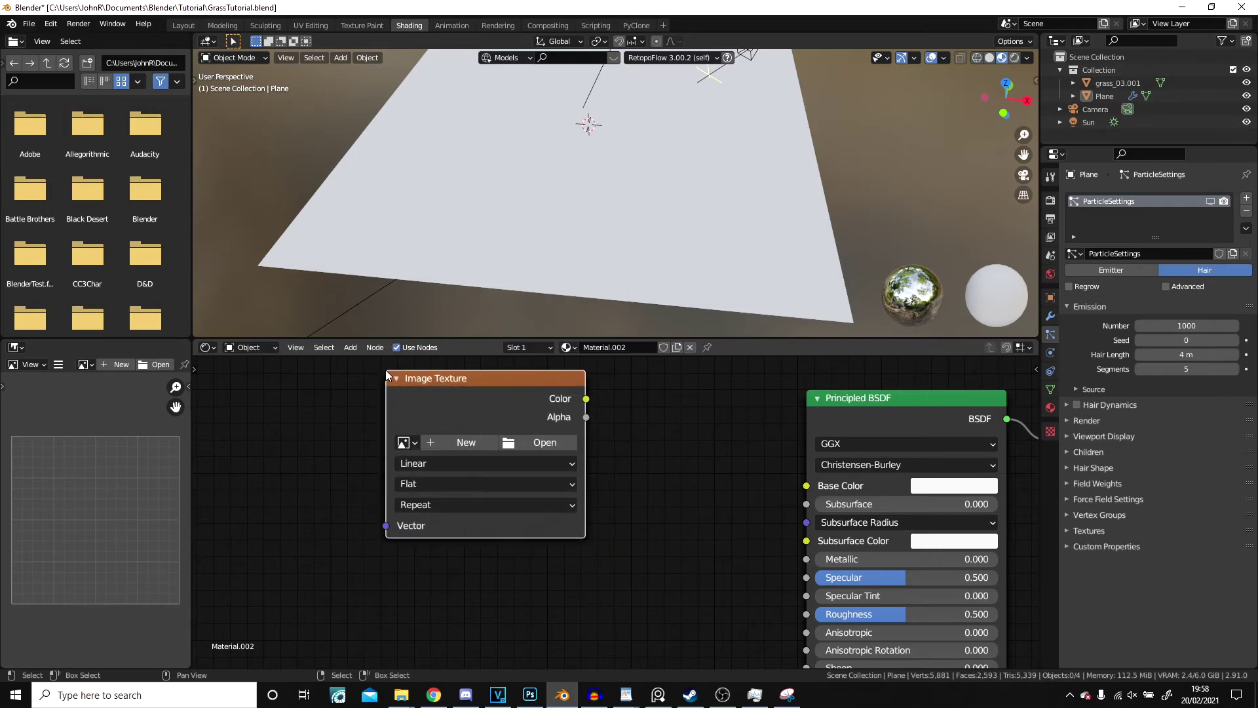
pyautogui.click(528, 443)
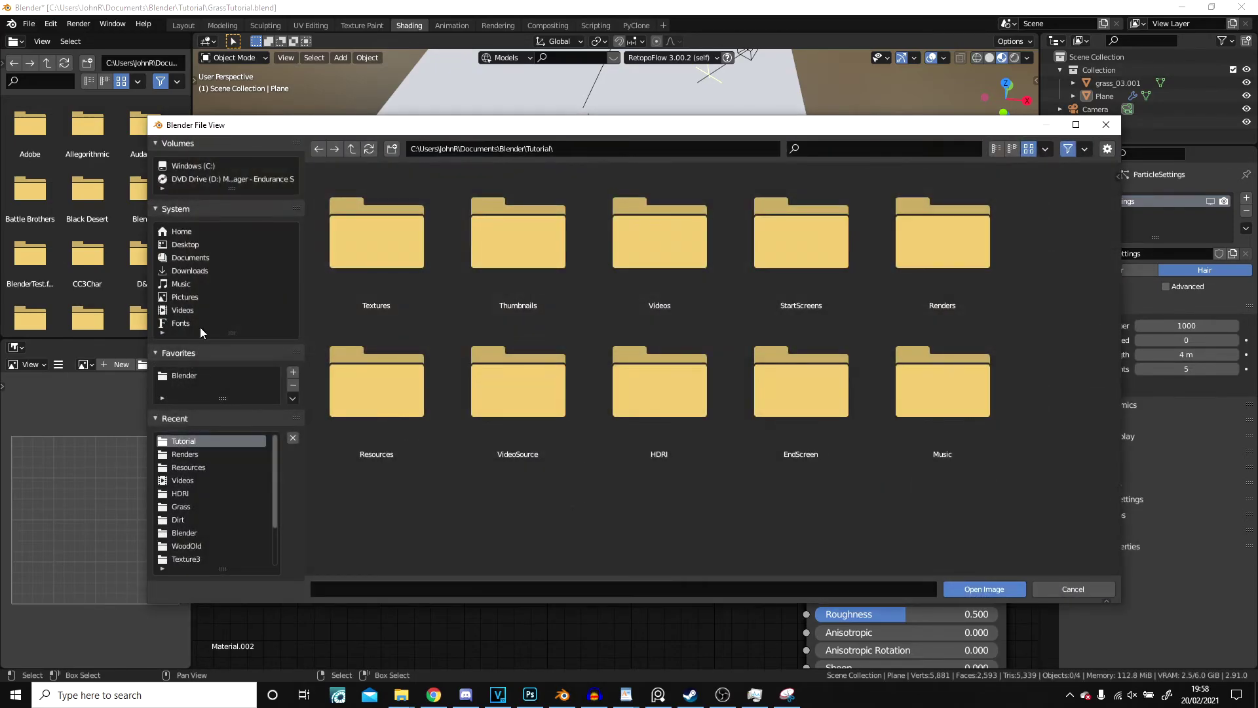
pyautogui.doubleClick(403, 245)
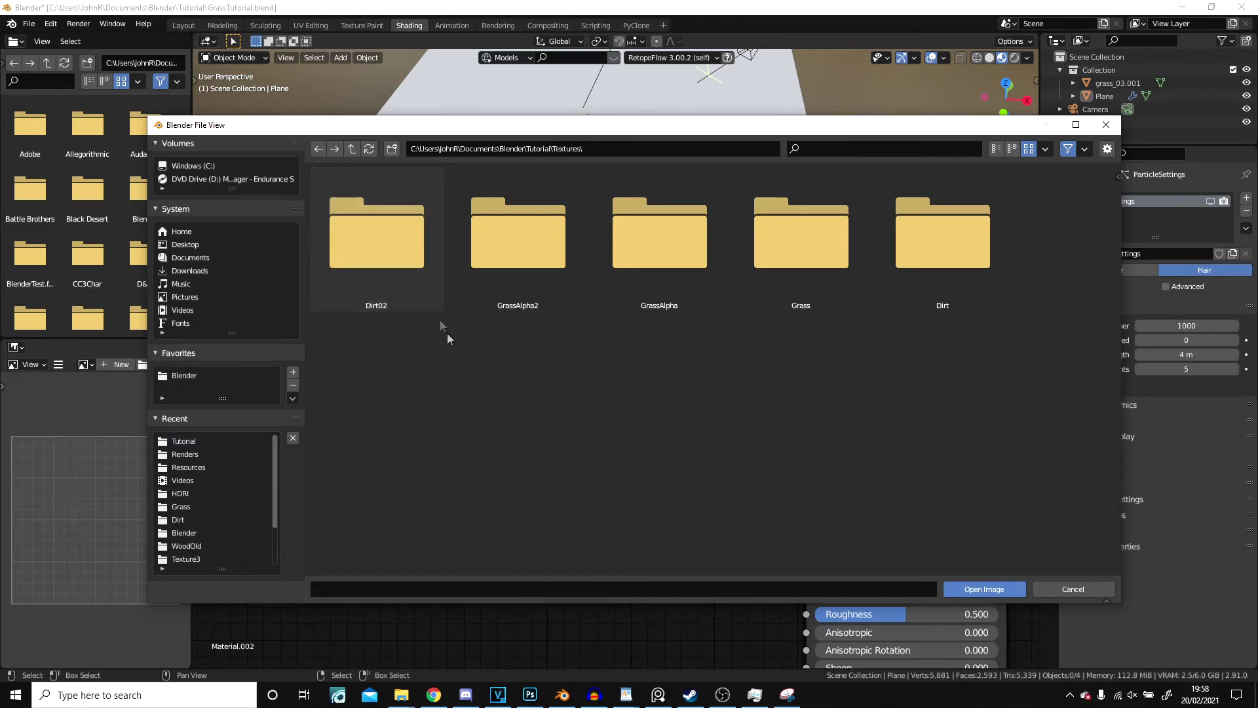
pyautogui.doubleClick(348, 247)
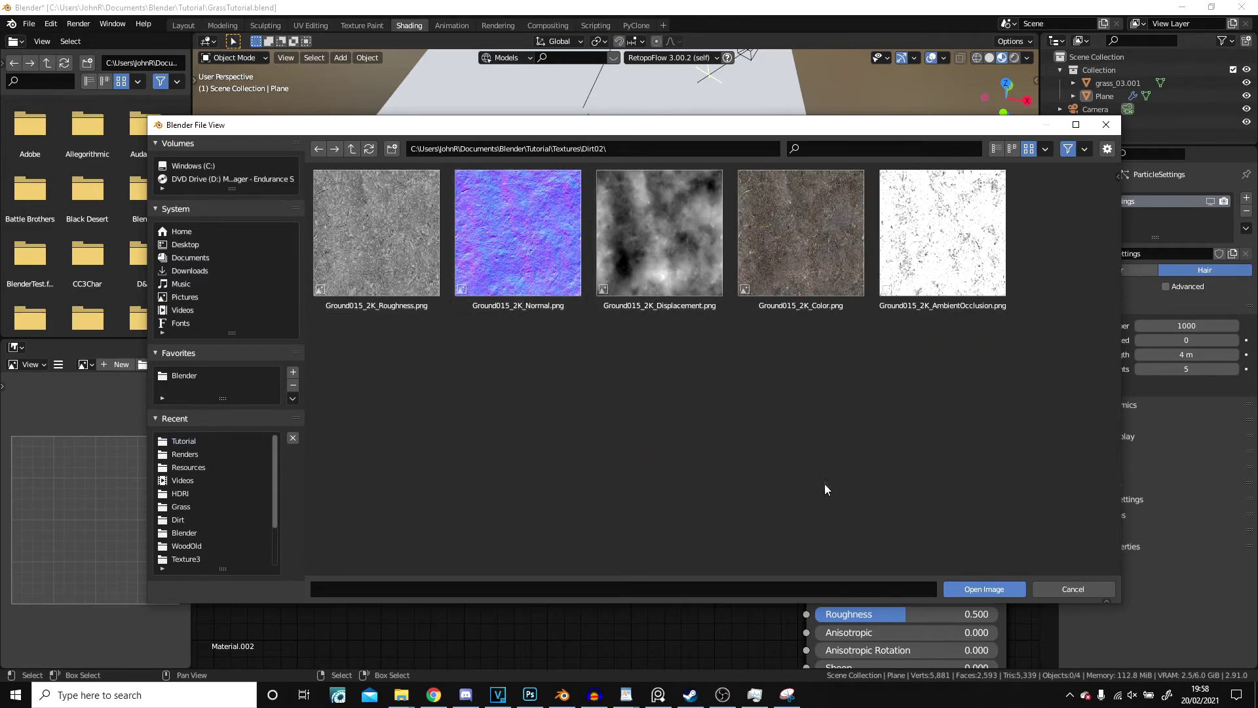
pyautogui.doubleClick(828, 207)
# Connect the color texture's Color output to the Base Color input of the Principled BSDF
pyautogui.scroll(2, 597, 371)
pyautogui.moveTo(579, 370); pyautogui.dragTo(857, 477)
pyautogui.scroll(-4, 639, 425)
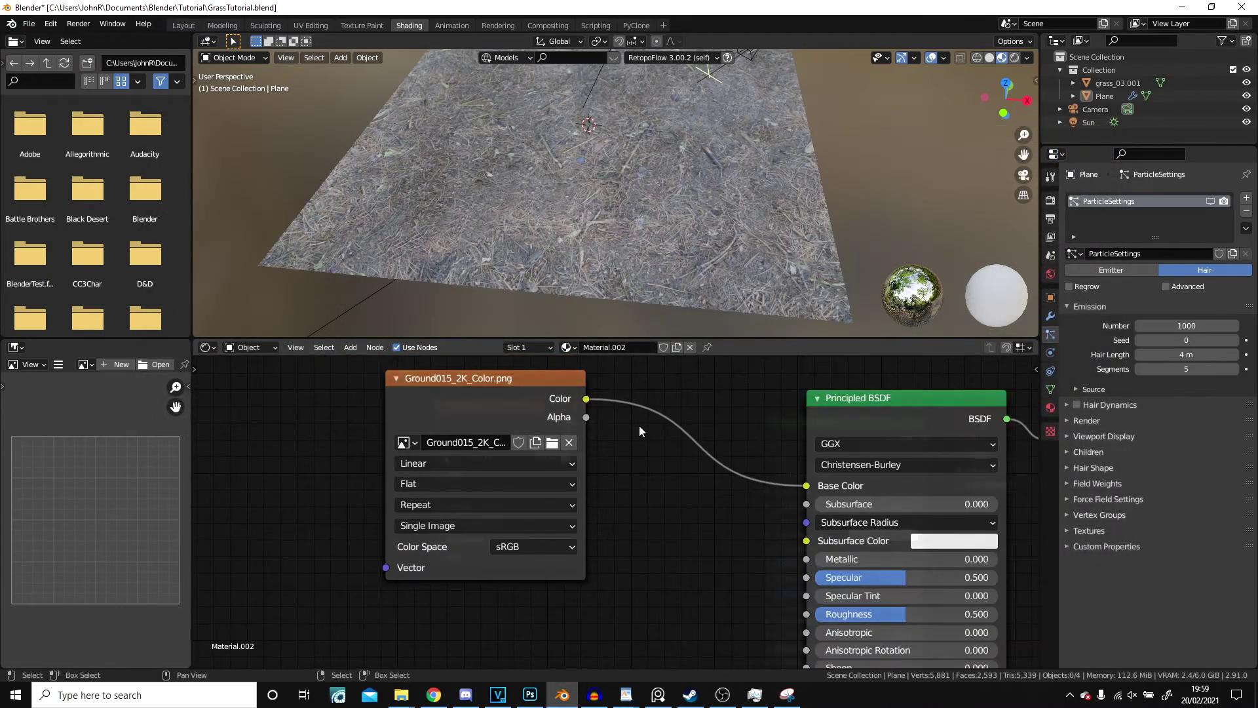
# Duplicate the color texture node and align the two image nodes one above the other
pyautogui.moveTo(540, 452); pyautogui.dragTo(499, 401)
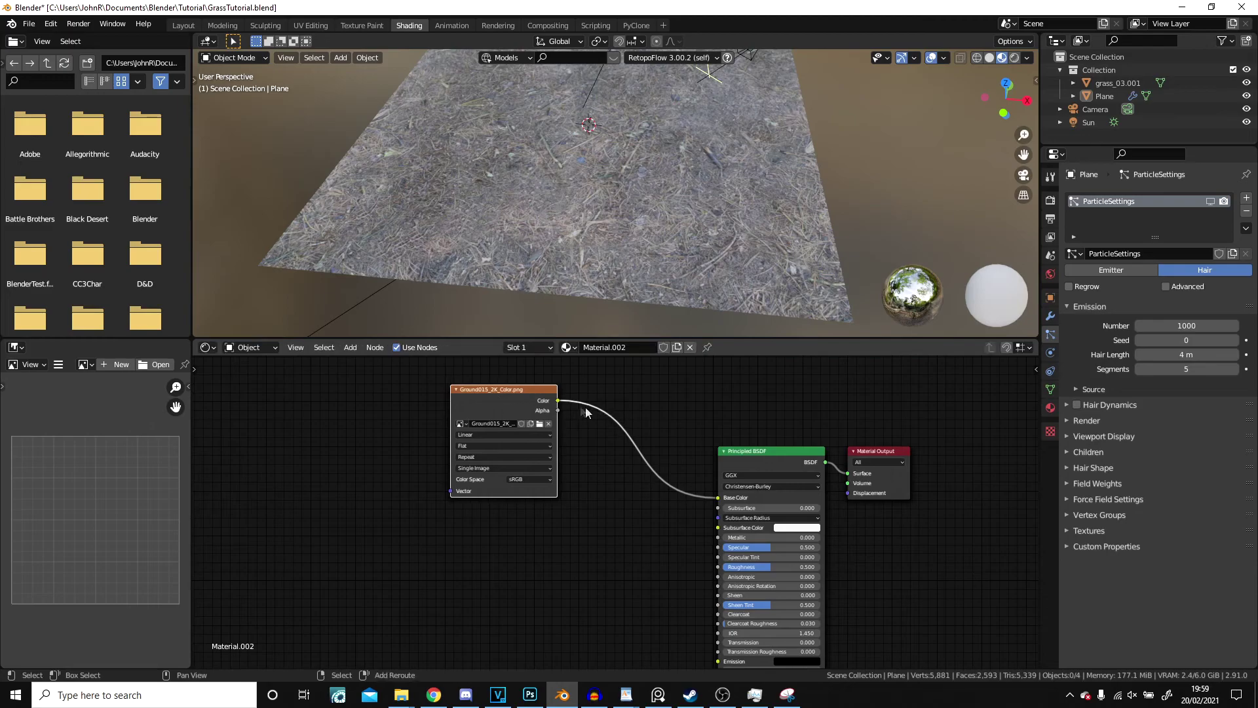
pyautogui.hotkey('shift', 'd')
pyautogui.click(568, 507)
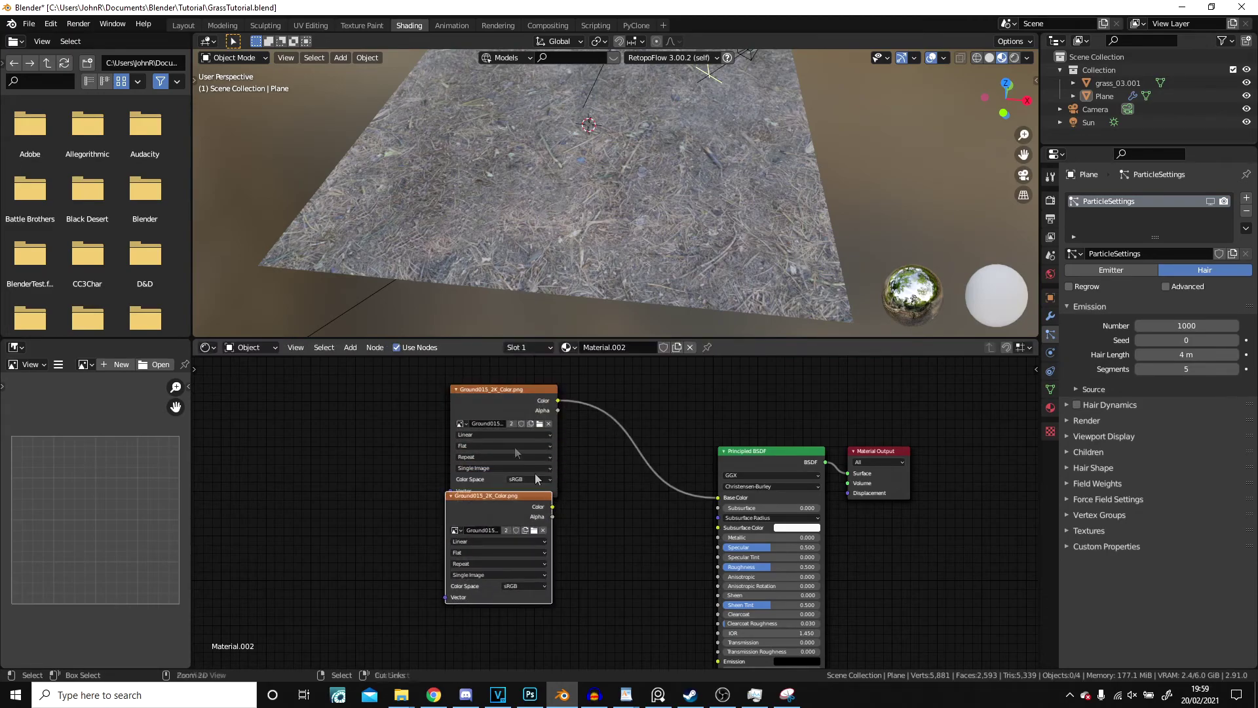
pyautogui.moveTo(496, 468); pyautogui.dragTo(491, 457)
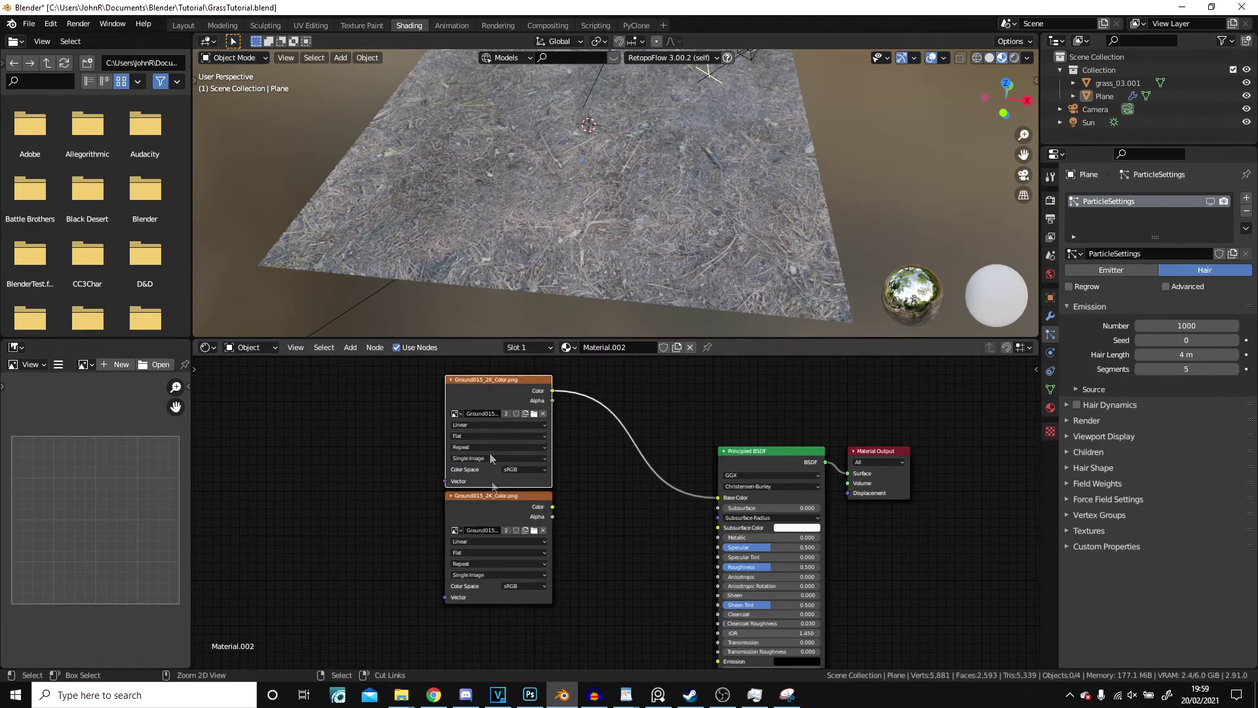
# Load Ground015_2K_Roughness.png into the duplicated node and connect its Color output to the Principled BSDF's Roughness input
pyautogui.click(534, 530)
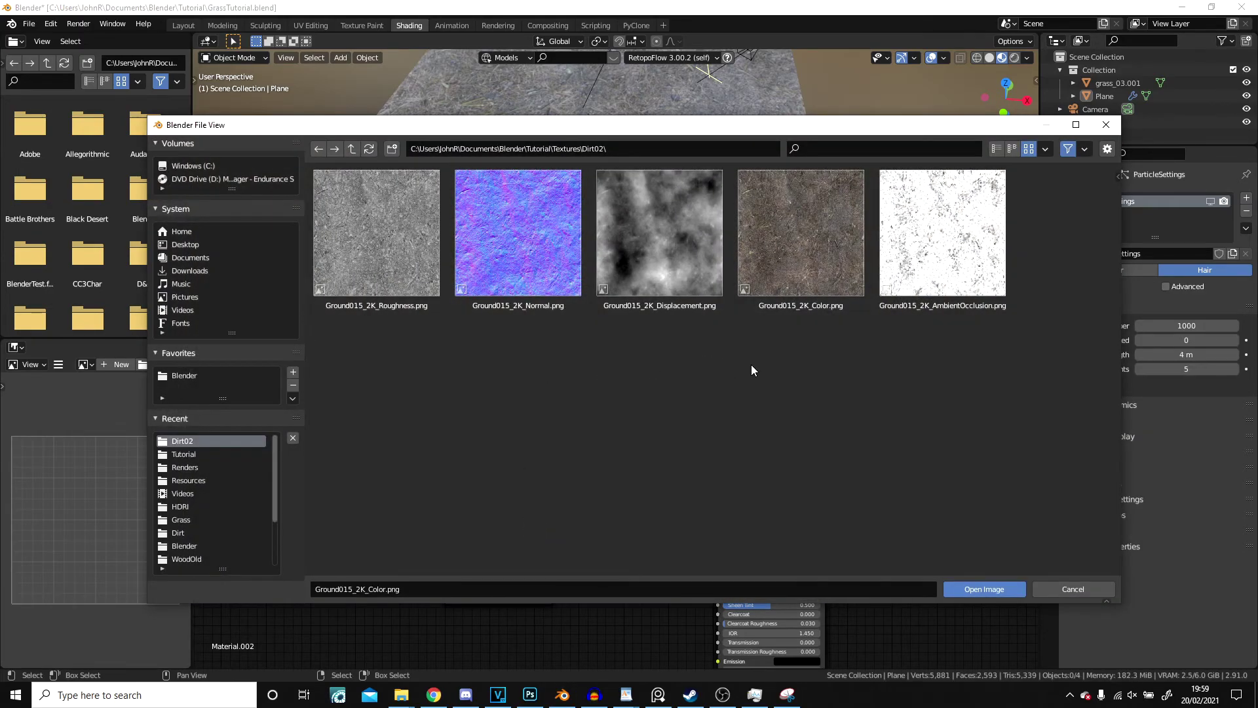
pyautogui.doubleClick(422, 227)
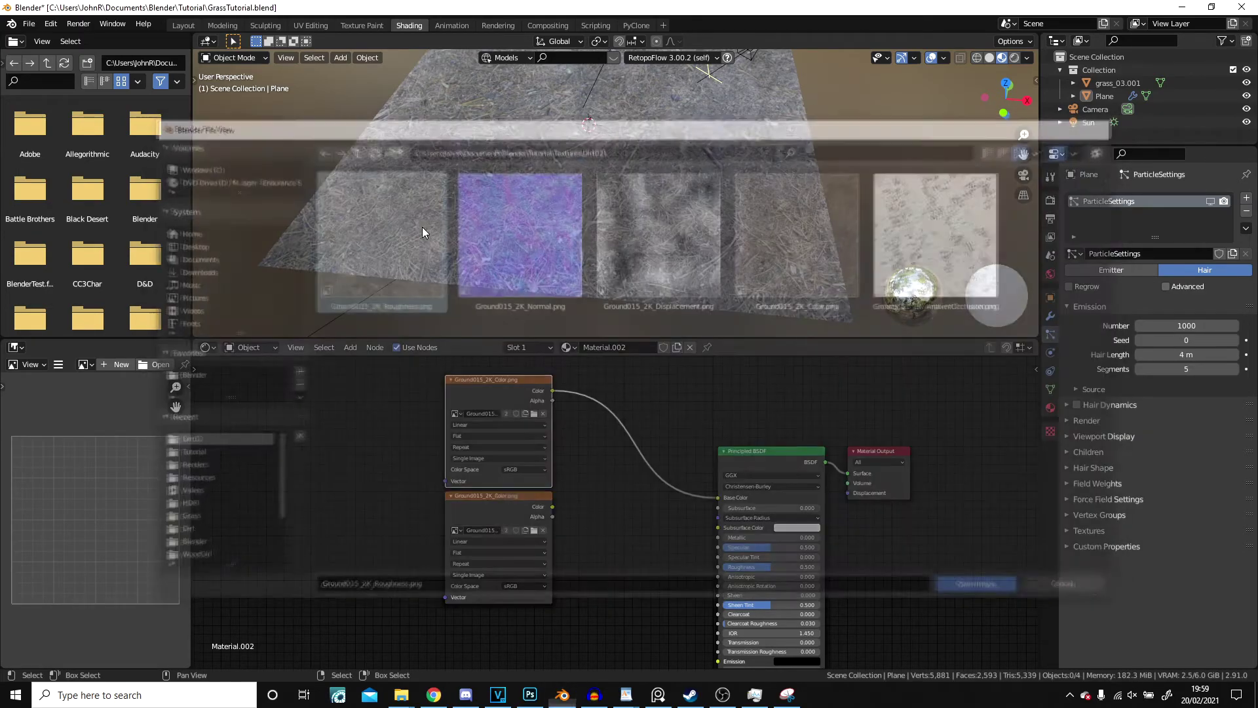
pyautogui.moveTo(522, 504); pyautogui.dragTo(757, 592)
pyautogui.scroll(-2, 613, 517)
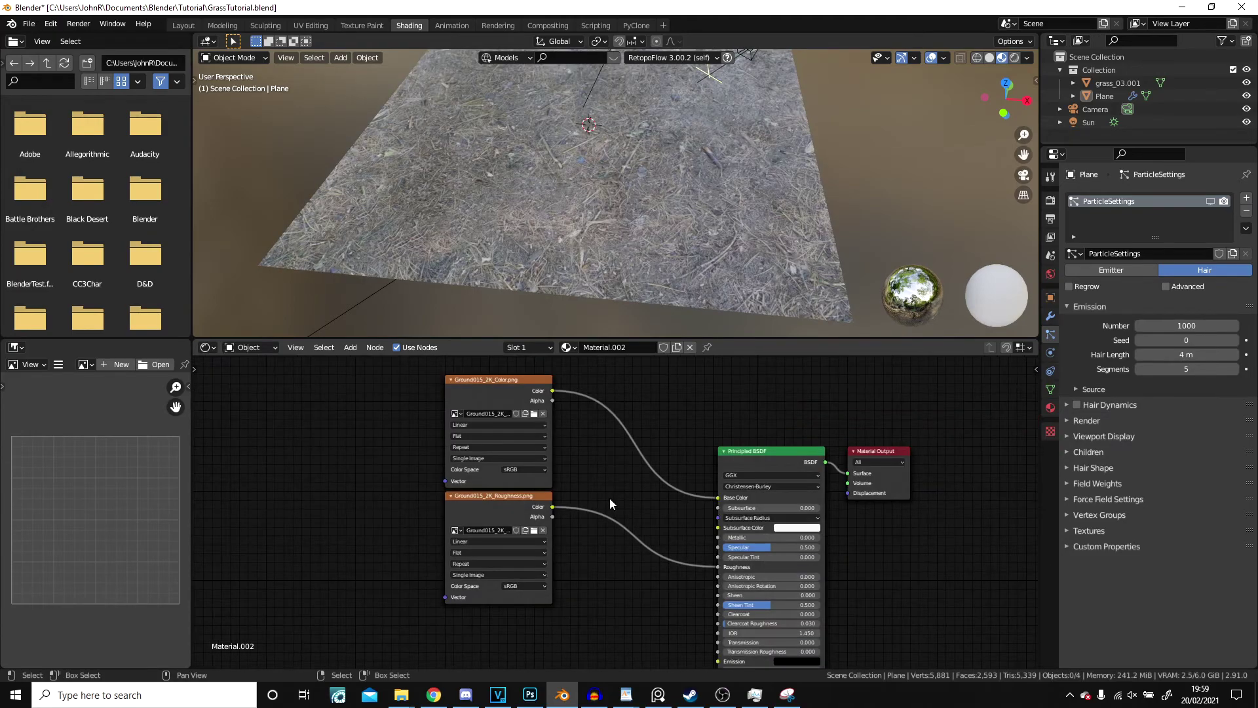
# Duplicate the roughness texture node beneath the original and set the roughness image's color space to Non-Color
pyautogui.scroll(-1, 610, 499)
pyautogui.hotkey('shift', 'd')
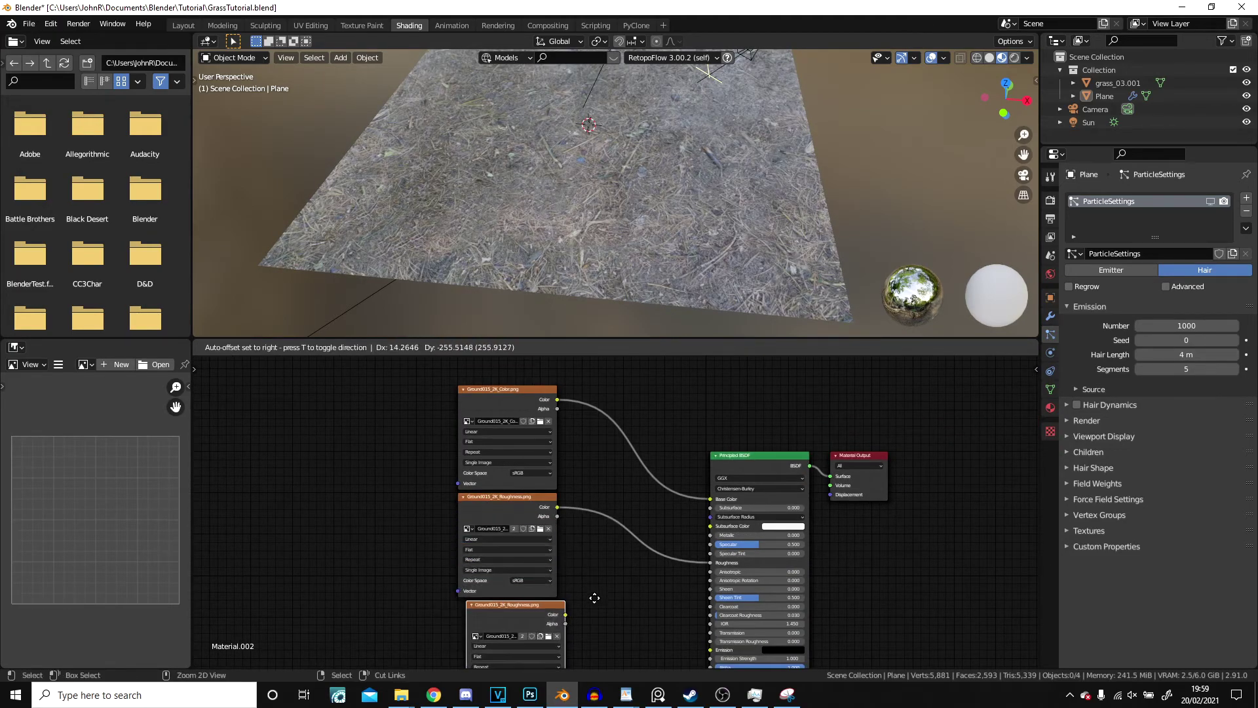
pyautogui.click(529, 581)
pyautogui.click(536, 614)
# Replace the image in the lowest duplicated texture node with Ground015_2K_Normal.png
pyautogui.keyDown('shift'); pyautogui.scroll(-3, 589, 593); pyautogui.keyUp('shift')
pyautogui.scroll(4, 577, 588)
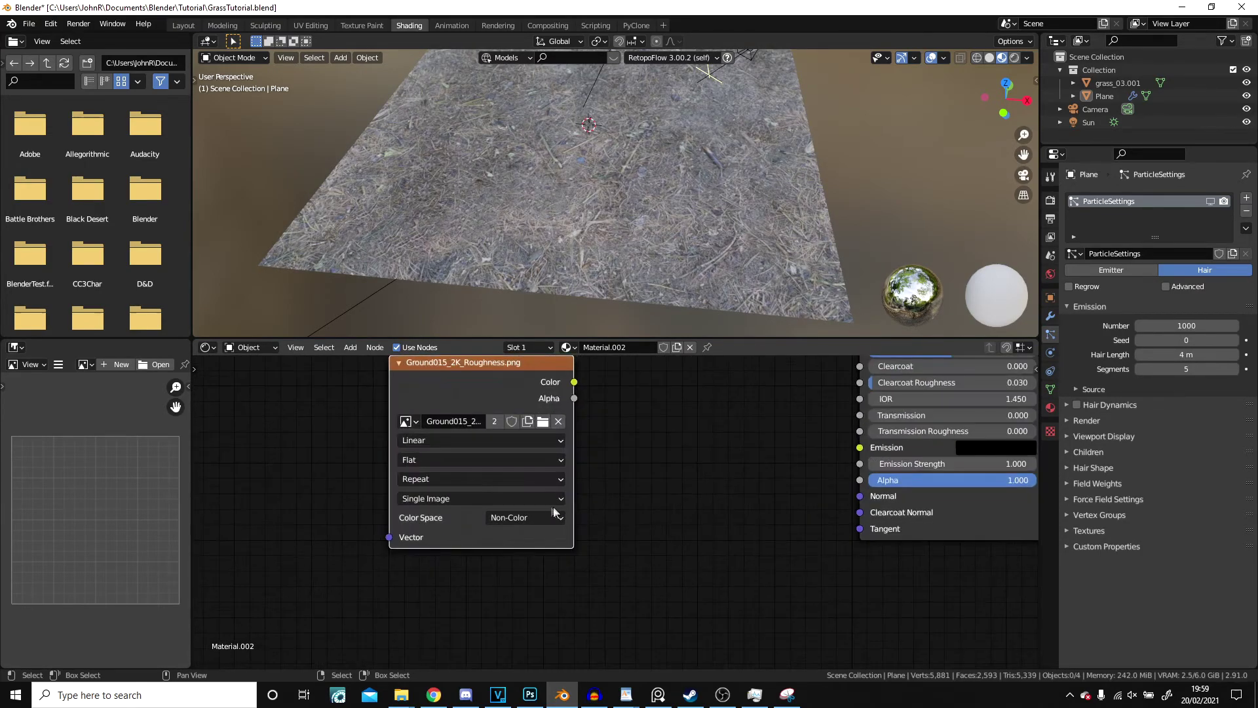
pyautogui.click(542, 423)
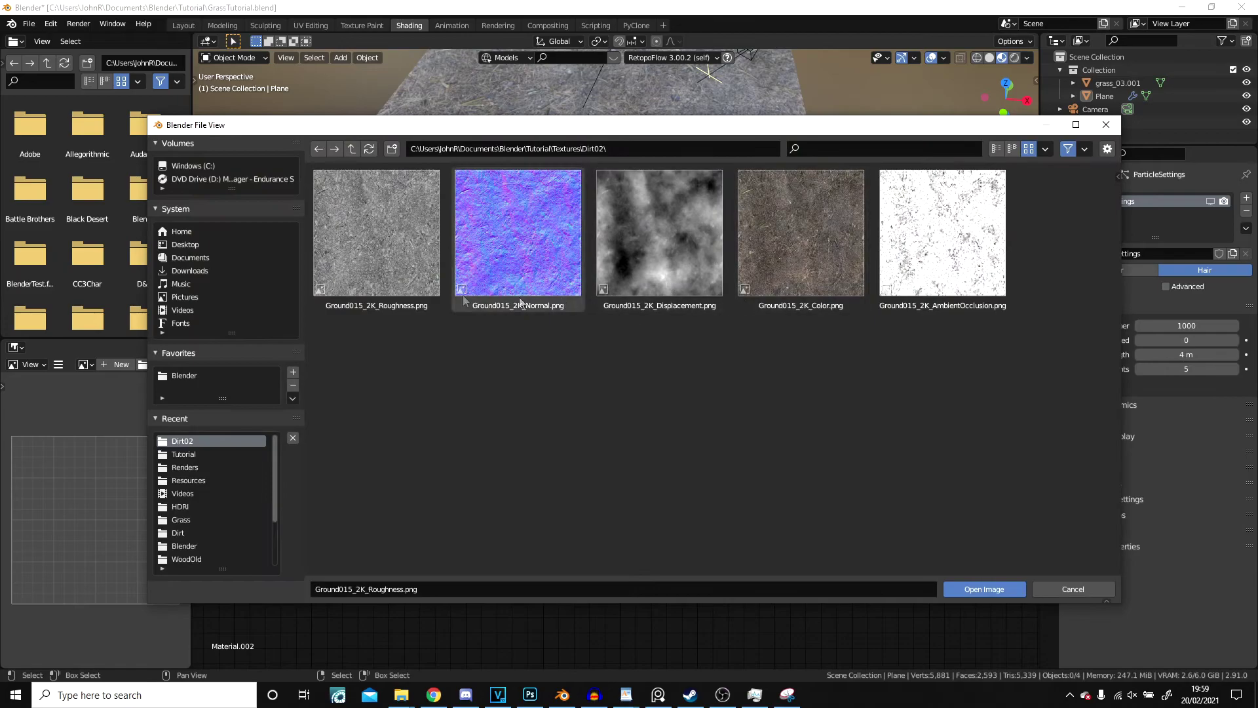
pyautogui.doubleClick(521, 214)
# Load Ground015_2K_Normal.png into the image texture node below the roughness texture
pyautogui.moveTo(675, 425); pyautogui.dragTo(716, 436, button='middle')
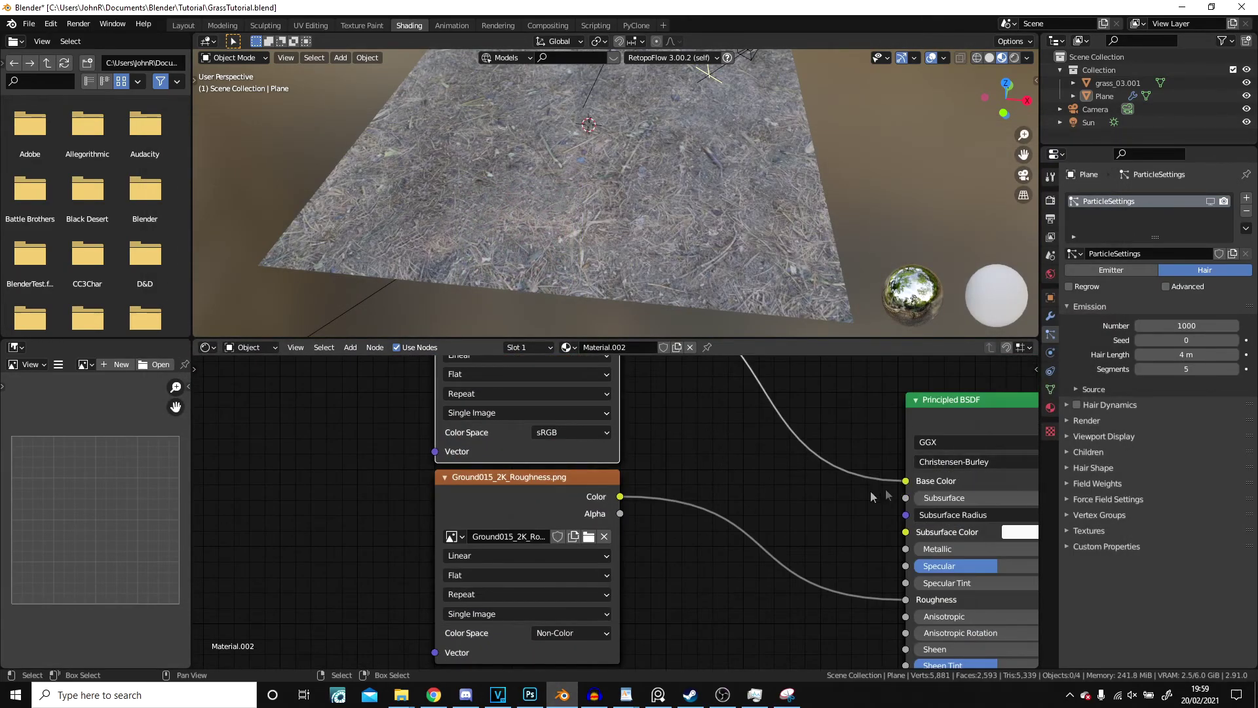
pyautogui.moveTo(499, 488)
pyautogui.mouseDown()
pyautogui.moveTo(514, 488)
pyautogui.moveTo(503, 486)
pyautogui.mouseUp()
pyautogui.moveTo(674, 586); pyautogui.dragTo(662, 446, button='middle')
pyautogui.moveTo(682, 596); pyautogui.dragTo(636, 504, button='middle')
pyautogui.click(480, 492)
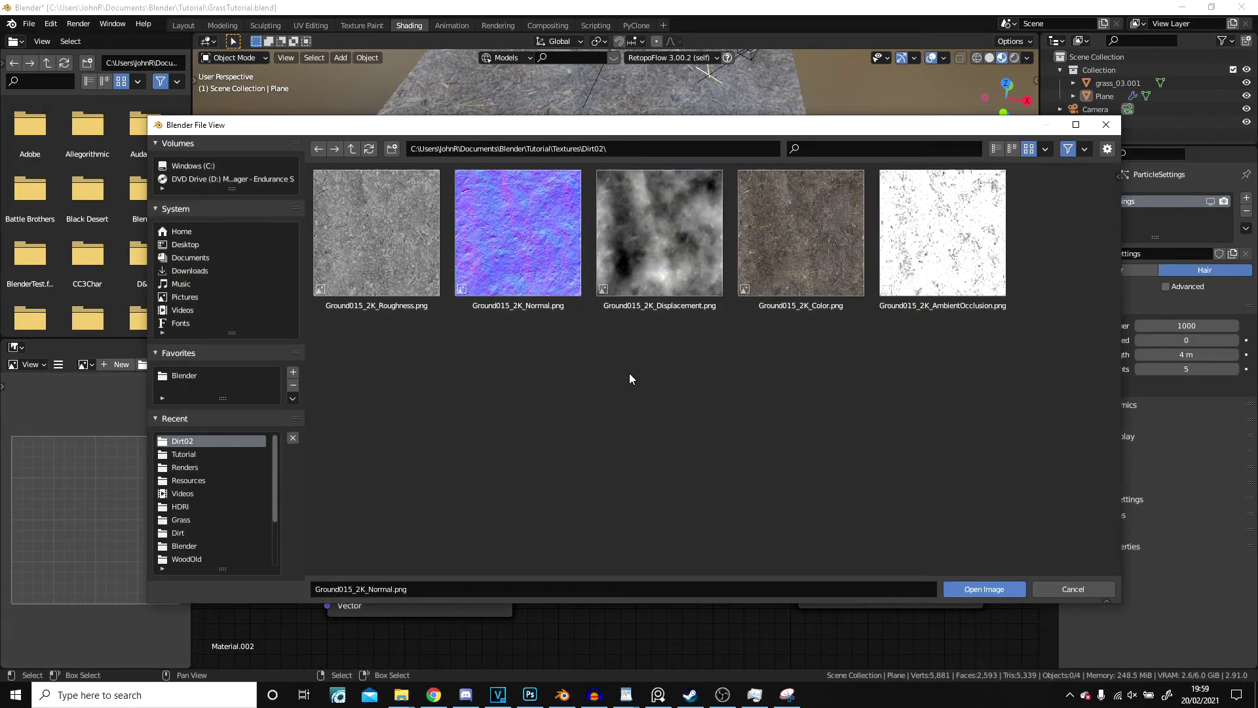
pyautogui.doubleClick(500, 231)
# Add a Normal Map node and wire it between the normal texture's Color output and the Principled BSDF's Normal input
pyautogui.hotkey('shift', 'a')
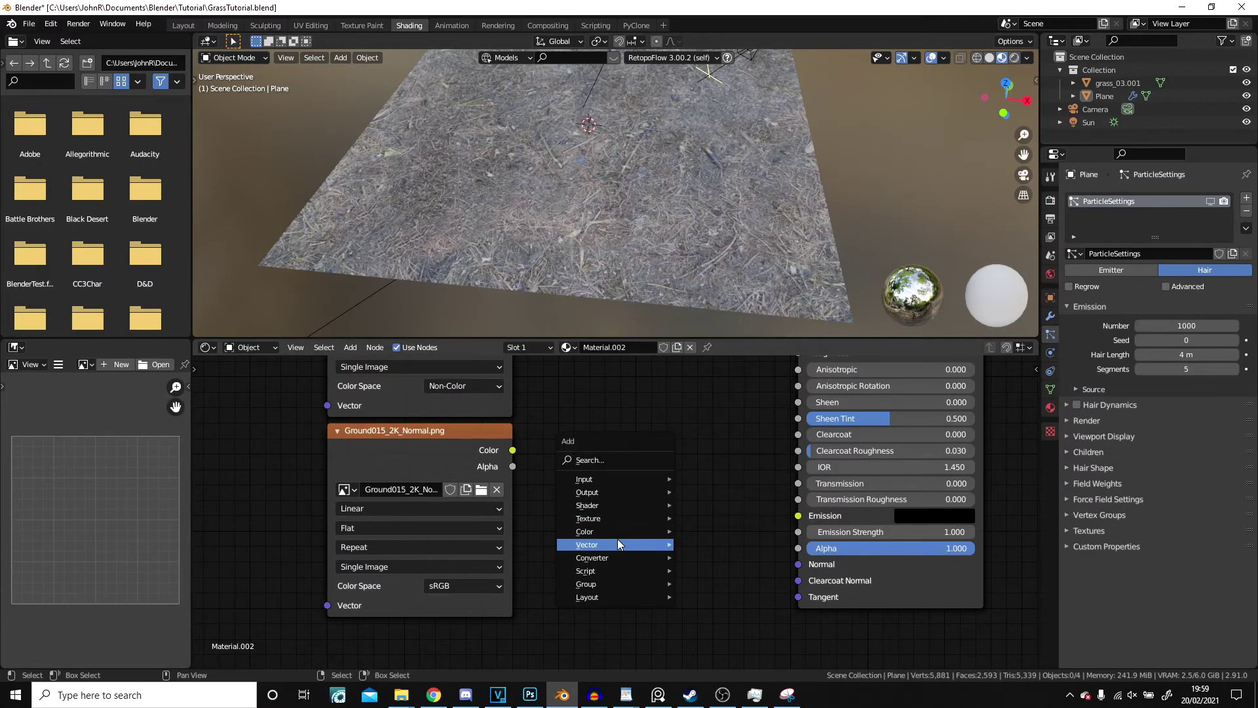
pyautogui.hotkey('shift', 'a')
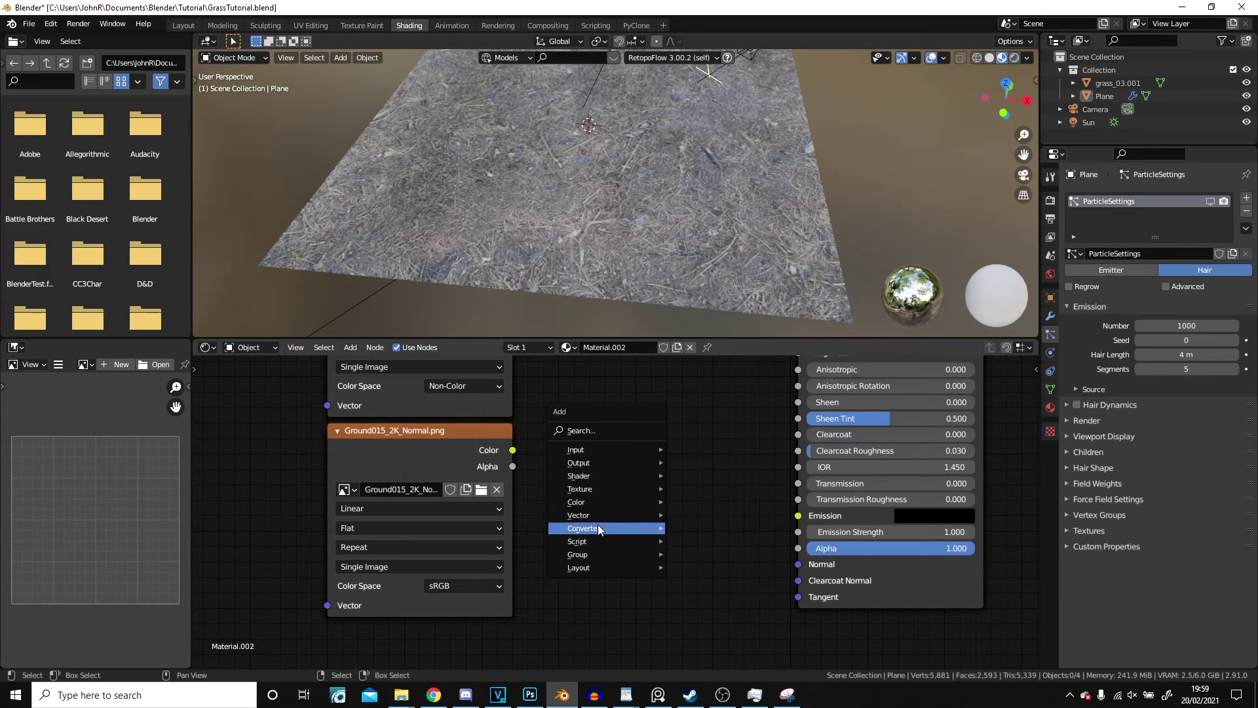
pyautogui.moveTo(598, 517)
pyautogui.click(748, 570)
pyautogui.click(727, 521)
pyautogui.moveTo(728, 517); pyautogui.dragTo(798, 564)
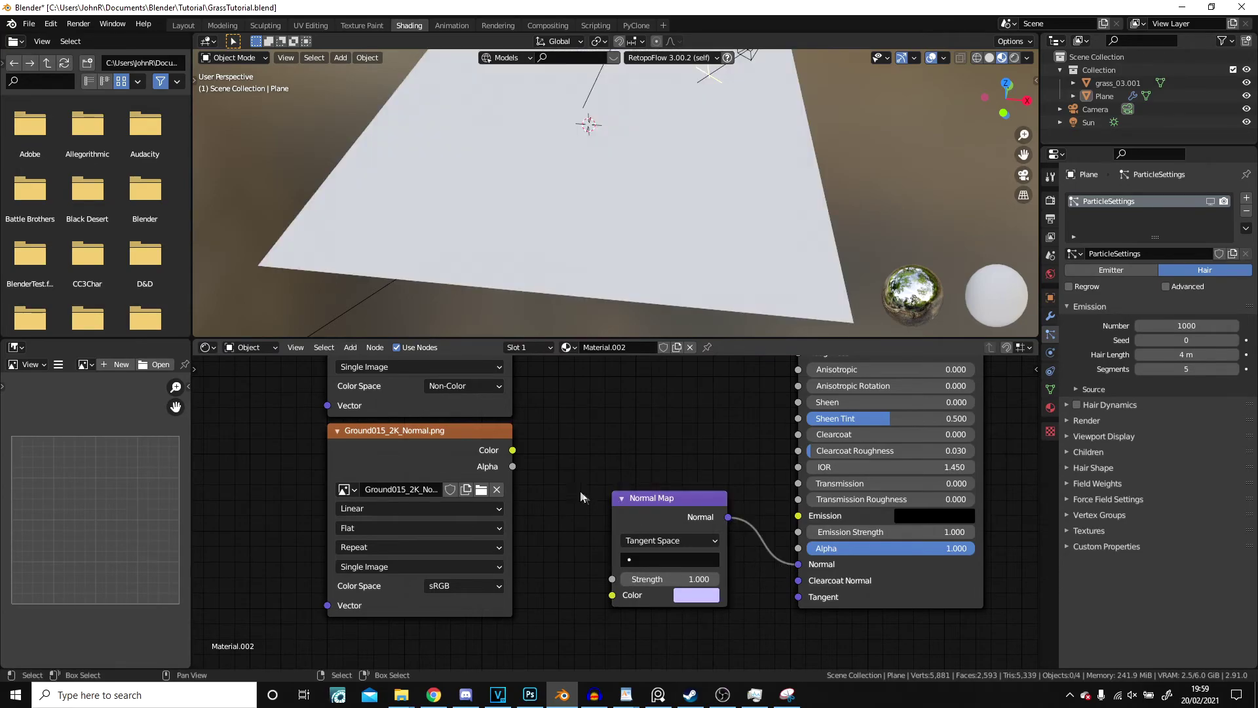
pyautogui.moveTo(514, 451); pyautogui.dragTo(612, 595)
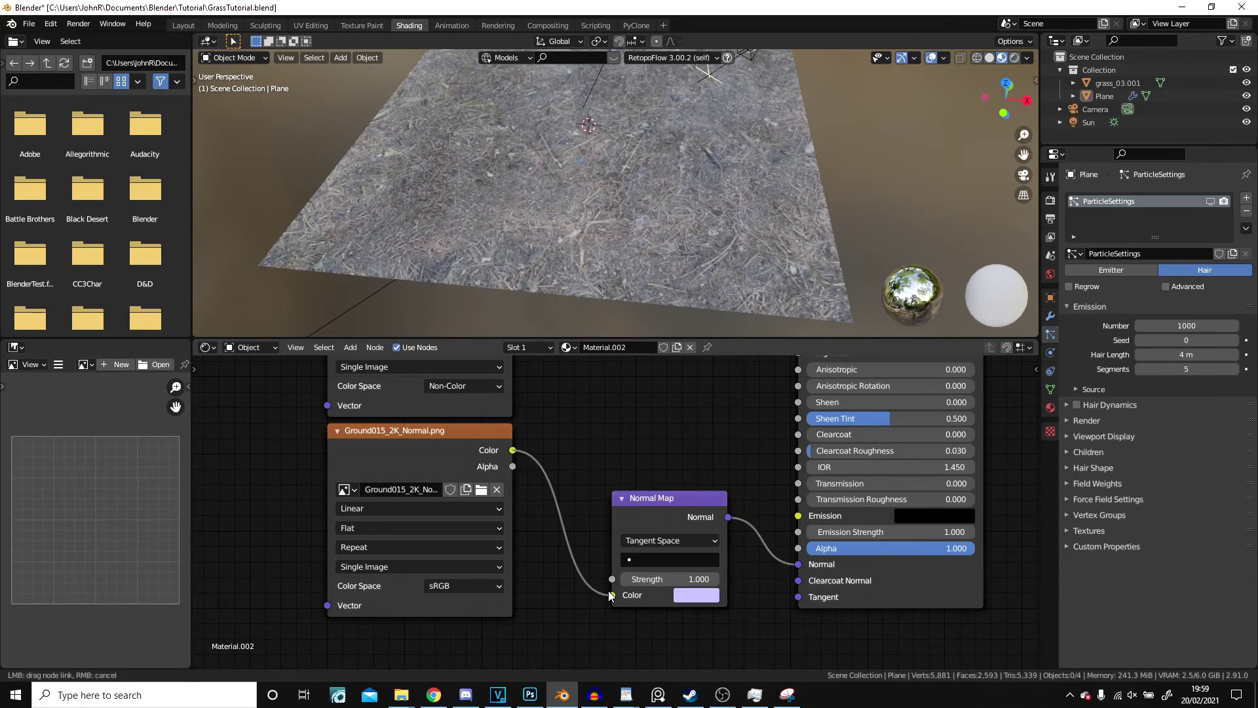
# Set the normal texture's color space to Non-Color and inspect the plane's surface up close
pyautogui.click(473, 586)
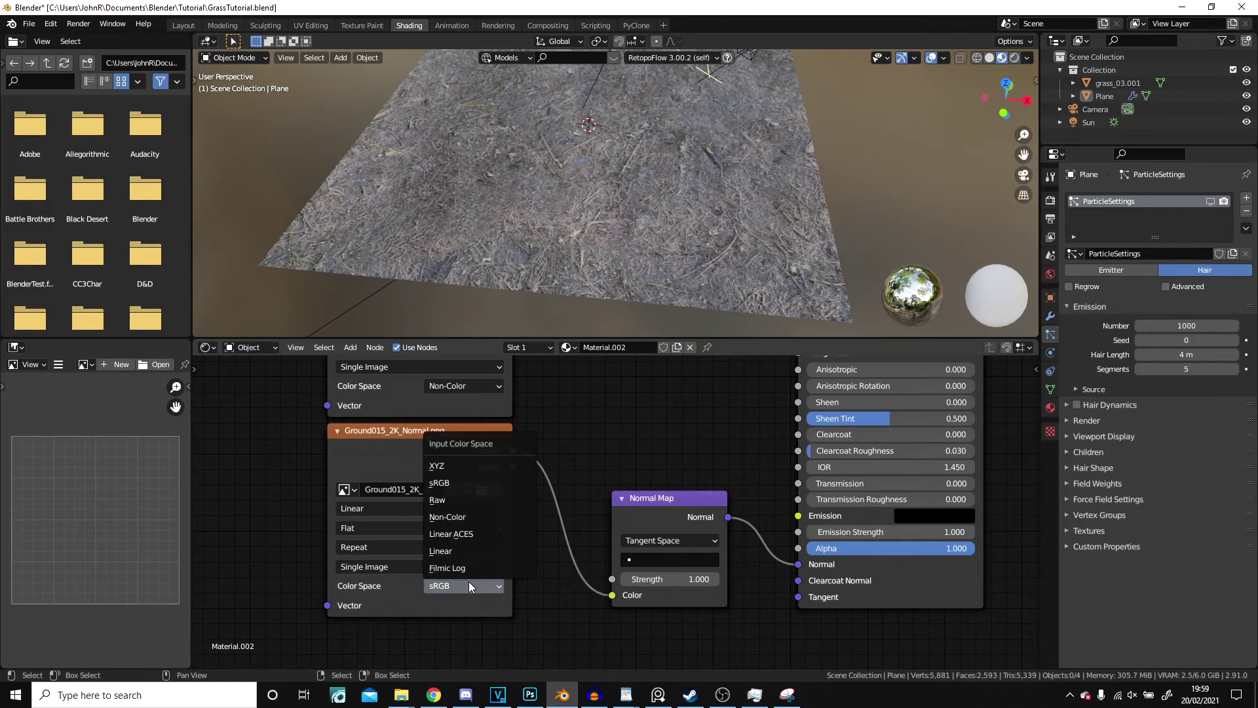
pyautogui.click(461, 518)
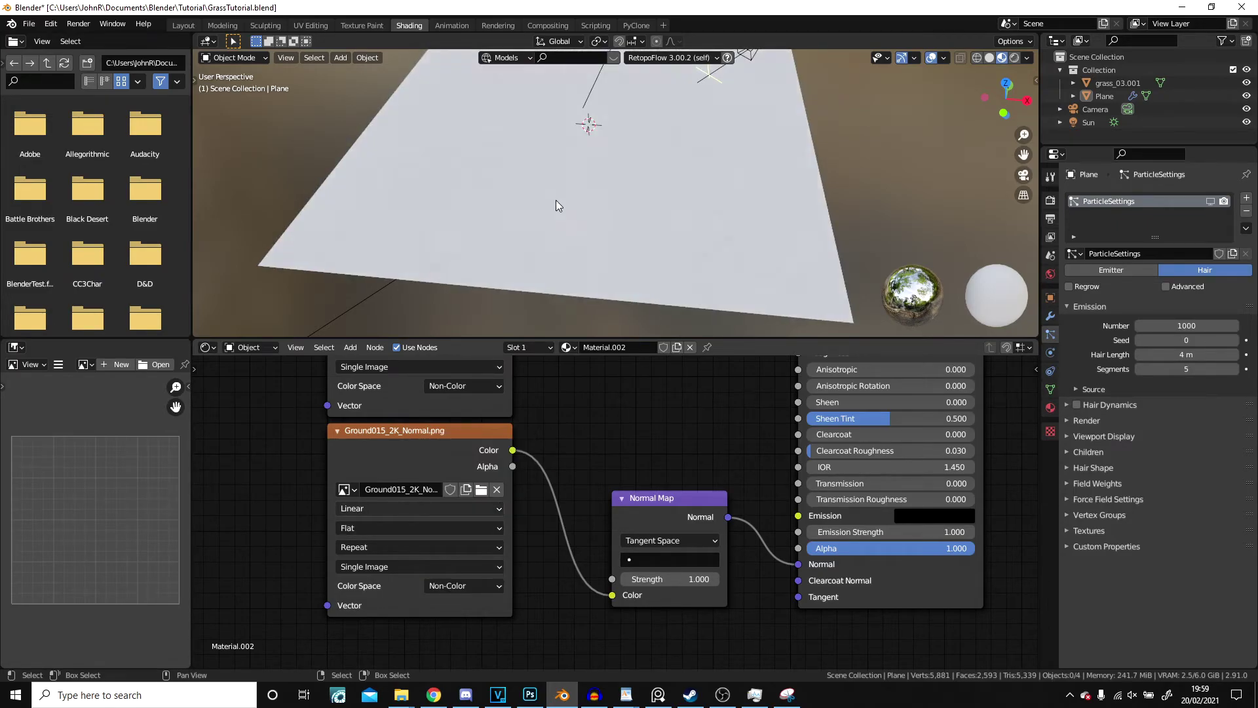
pyautogui.scroll(4, 557, 201)
pyautogui.moveTo(557, 201); pyautogui.dragTo(552, 183, button='middle')
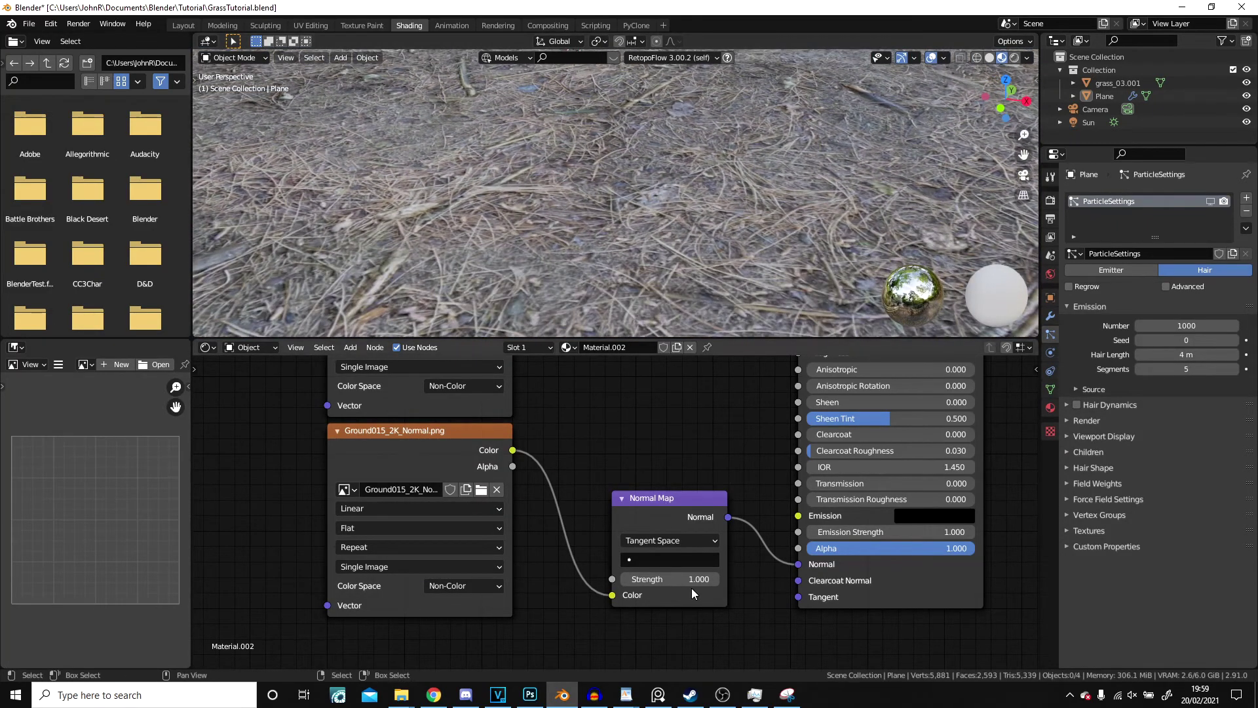
pyautogui.moveTo(666, 582)
pyautogui.mouseDown()
pyautogui.moveTo(701, 583)
pyautogui.moveTo(665, 583)
pyautogui.mouseUp()
# Move the Material Output node away from the Principled BSDF to make room in the node tree
pyautogui.scroll(-9, 591, 434)
pyautogui.scroll(-2, 591, 437)
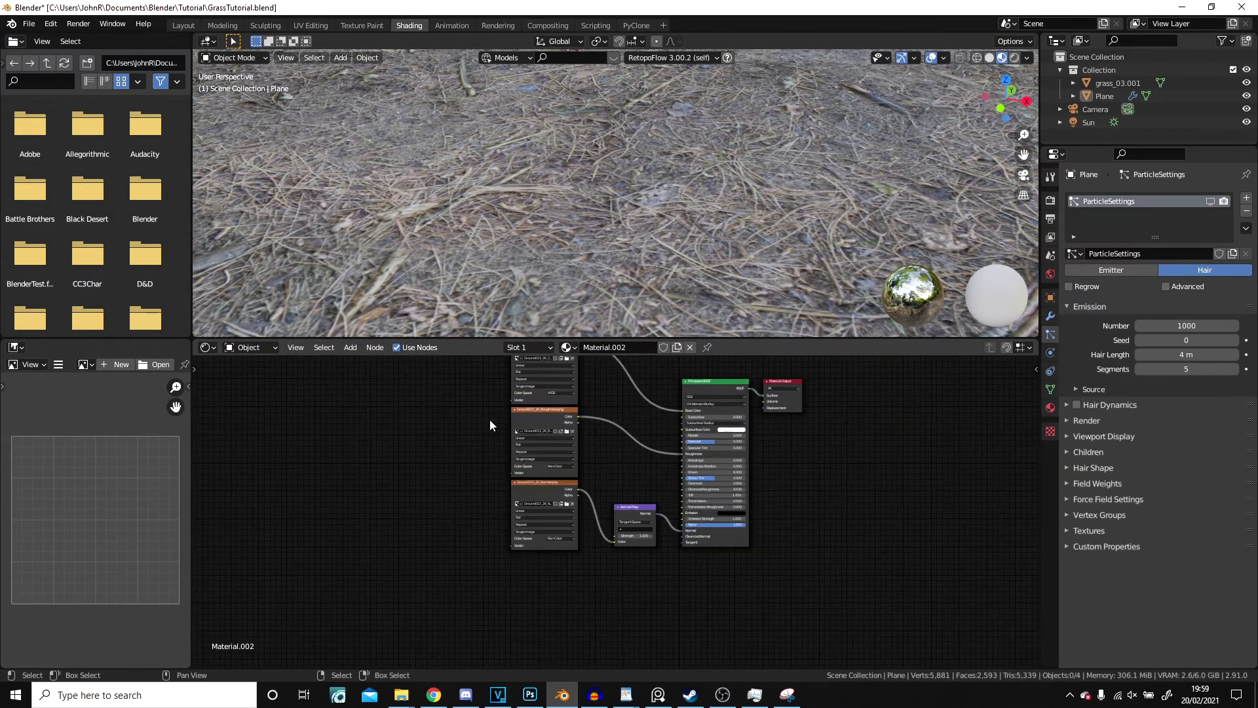
pyautogui.moveTo(779, 400); pyautogui.dragTo(928, 490)
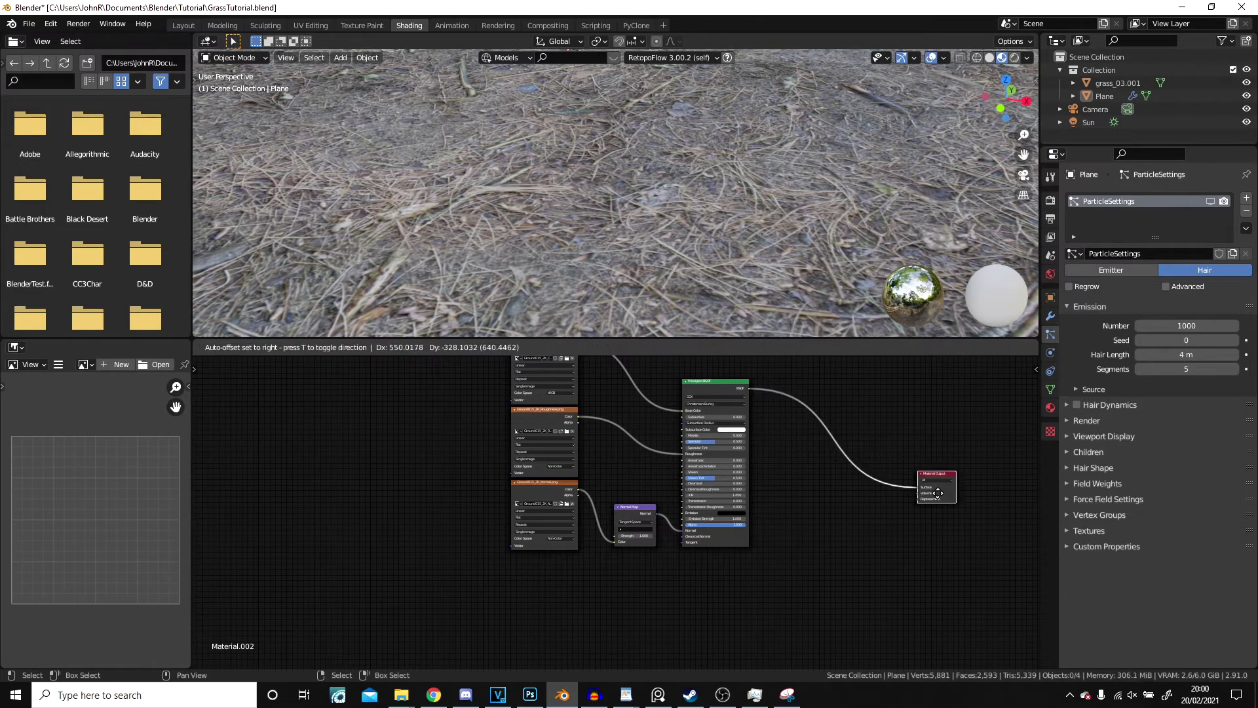
pyautogui.moveTo(708, 542); pyautogui.dragTo(758, 536, button='middle')
# Duplicate the normal texture node and place the copy directly beneath the original
pyautogui.scroll(-3, 616, 524)
pyautogui.moveTo(606, 523); pyautogui.dragTo(521, 446, button='middle')
pyautogui.scroll(4, 558, 492)
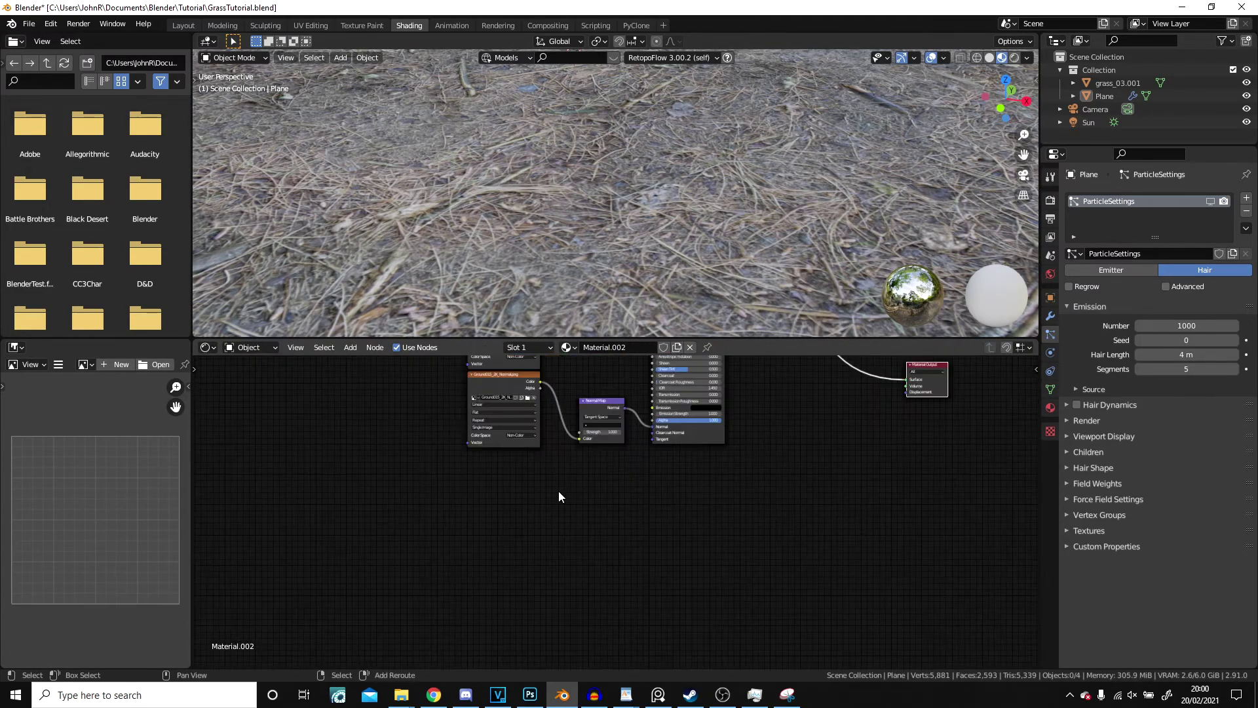
pyautogui.hotkey('shift', 'a')
pyautogui.press('Escape')
pyautogui.click(498, 379)
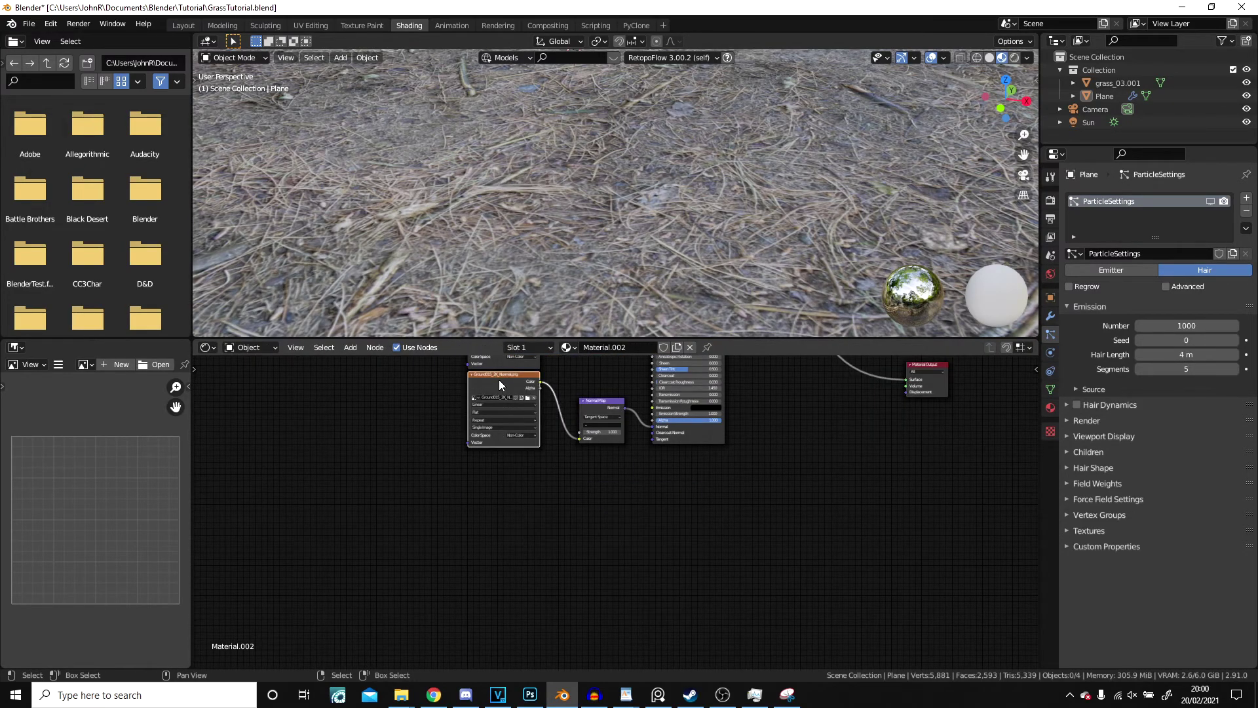
pyautogui.hotkey('shift', 'd')
pyautogui.click(499, 465)
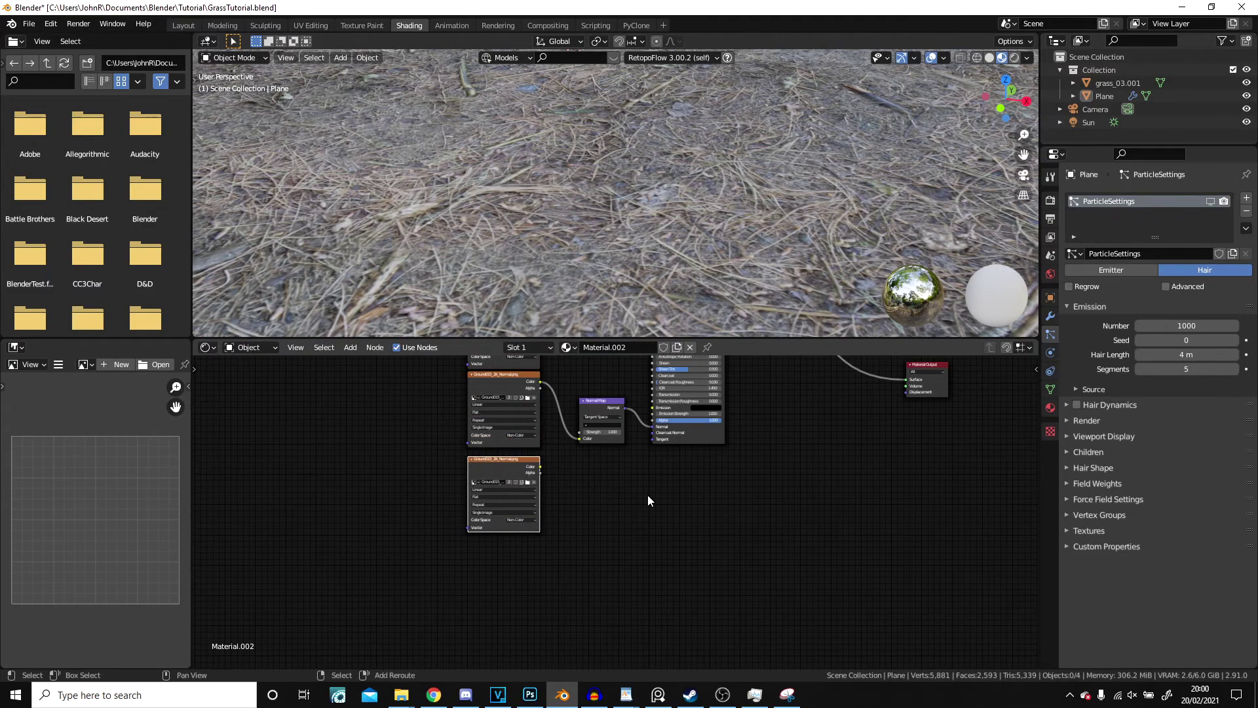
# Add a Displacement node, feed its Height from the duplicated texture's Color, and link its output to the Material Output's Displacement input
pyautogui.hotkey('shift', 'a')
pyautogui.moveTo(645, 494)
pyautogui.click(712, 509)
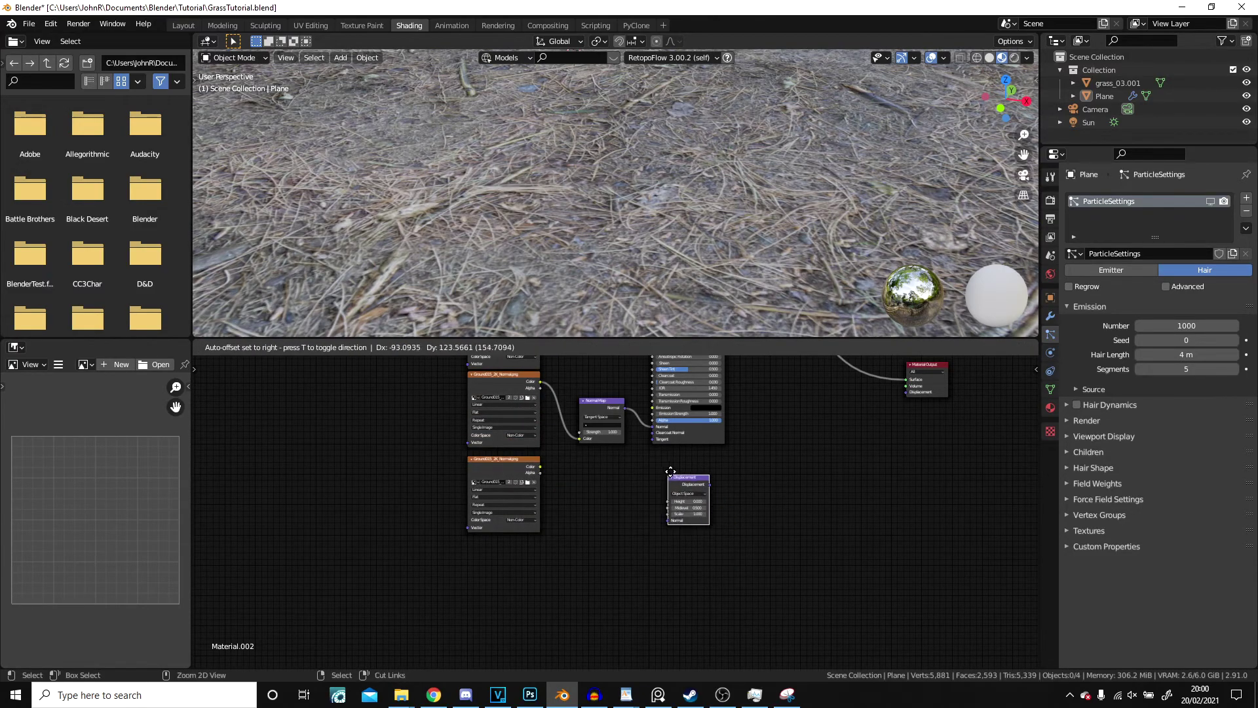
pyautogui.click(716, 482)
pyautogui.moveTo(733, 483); pyautogui.dragTo(906, 392)
pyautogui.scroll(4, 832, 505)
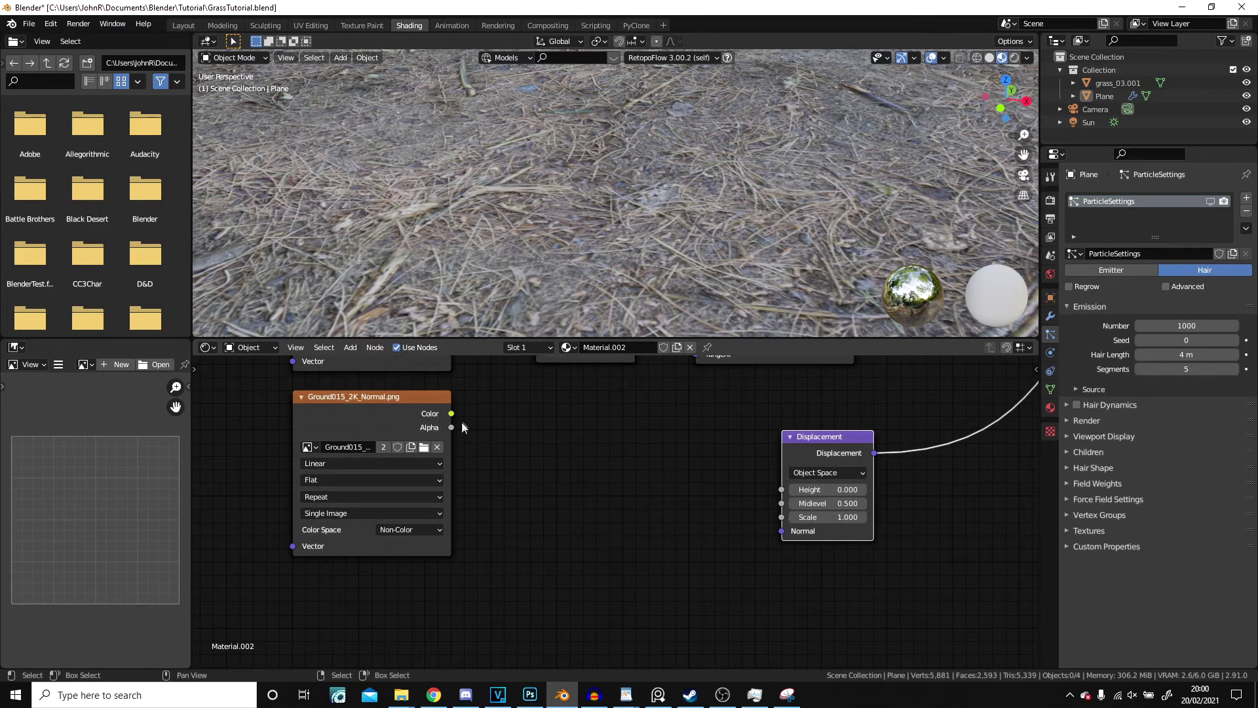
pyautogui.moveTo(454, 413); pyautogui.dragTo(783, 487)
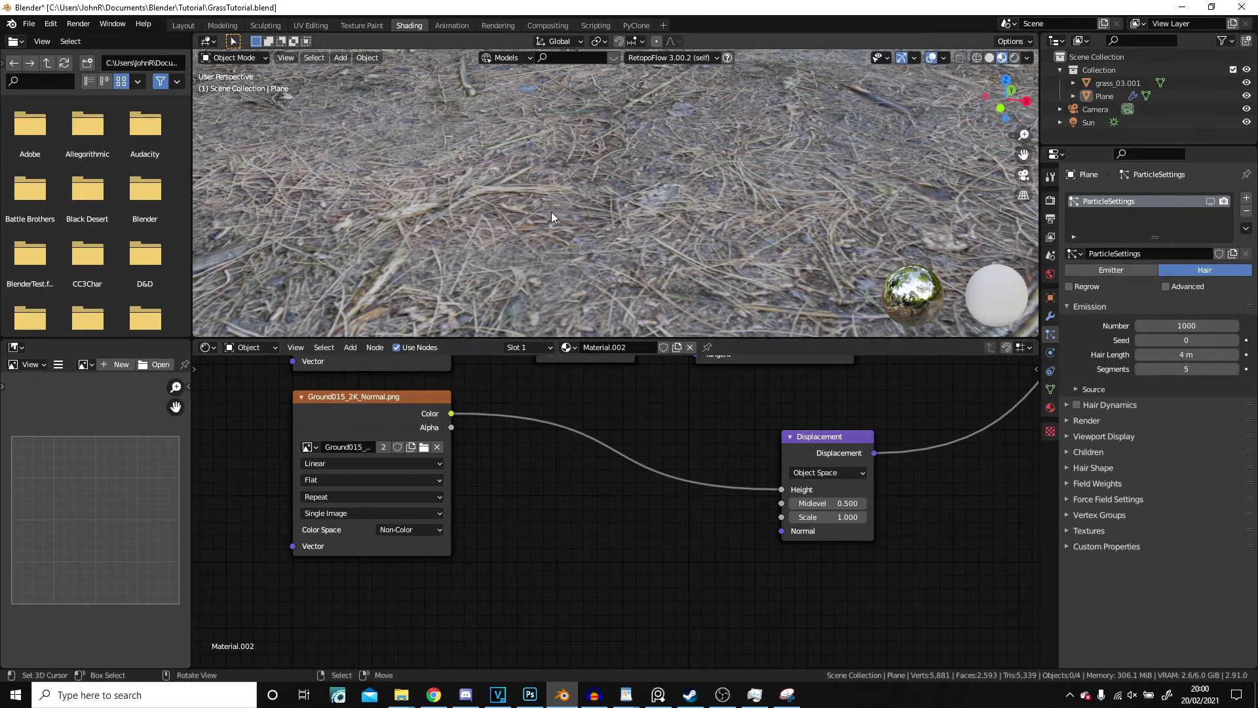
# Try the duplicated texture's Alpha output as the Displacement node's Height source, and reconnect its Color output
pyautogui.scroll(1, 713, 484)
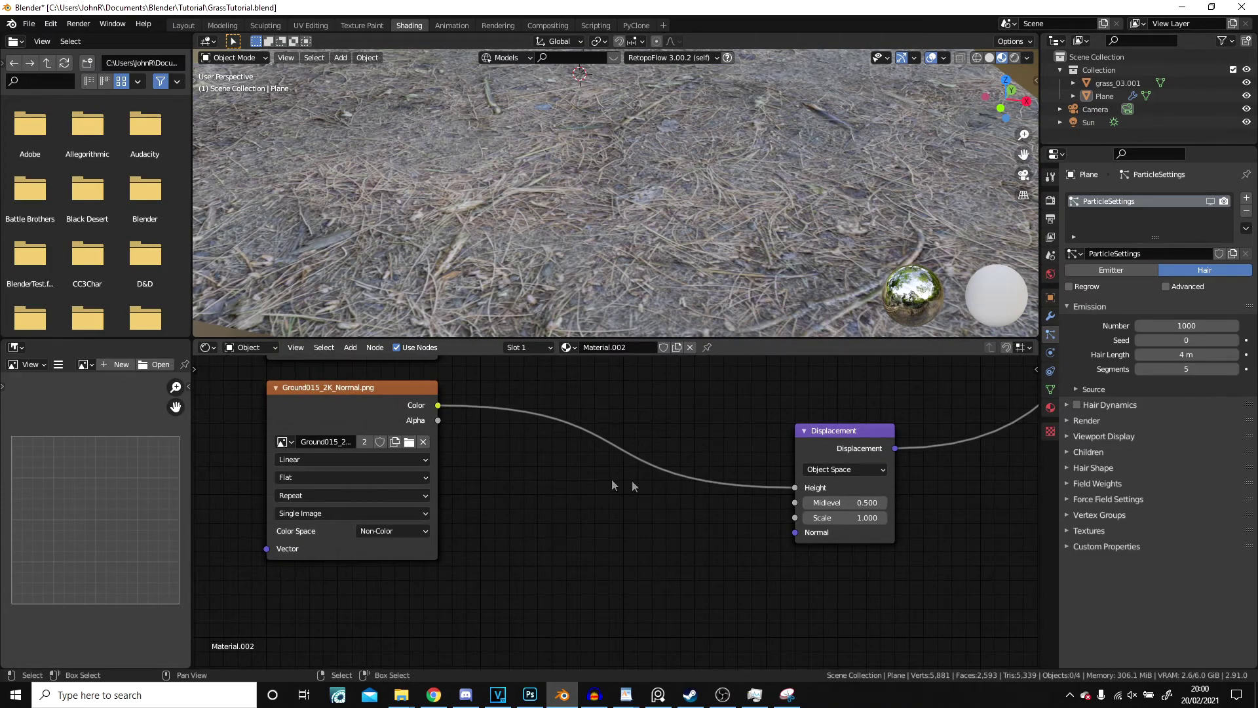
pyautogui.moveTo(438, 420); pyautogui.dragTo(795, 488)
pyautogui.moveTo(437, 405); pyautogui.dragTo(795, 487)
# Connect the Normal Map node's Normal output to the Displacement node's Normal input
pyautogui.scroll(-3, 580, 481)
pyautogui.scroll(2, 579, 474)
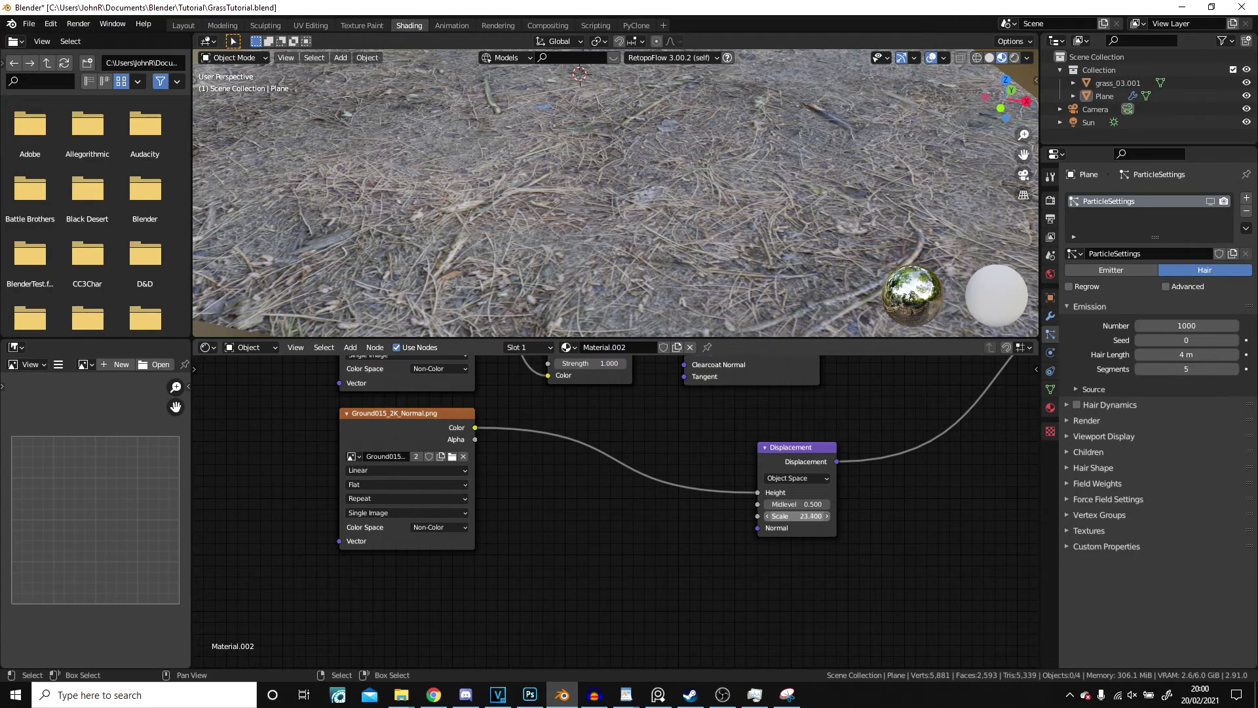
pyautogui.moveTo(796, 516); pyautogui.dragTo(687, 572, button='middle')
pyautogui.moveTo(524, 374); pyautogui.dragTo(648, 584)
# Open the plane's material properties and preview it in rendered shading, trying a displacement scale of 114.3
pyautogui.scroll(-3, 565, 282)
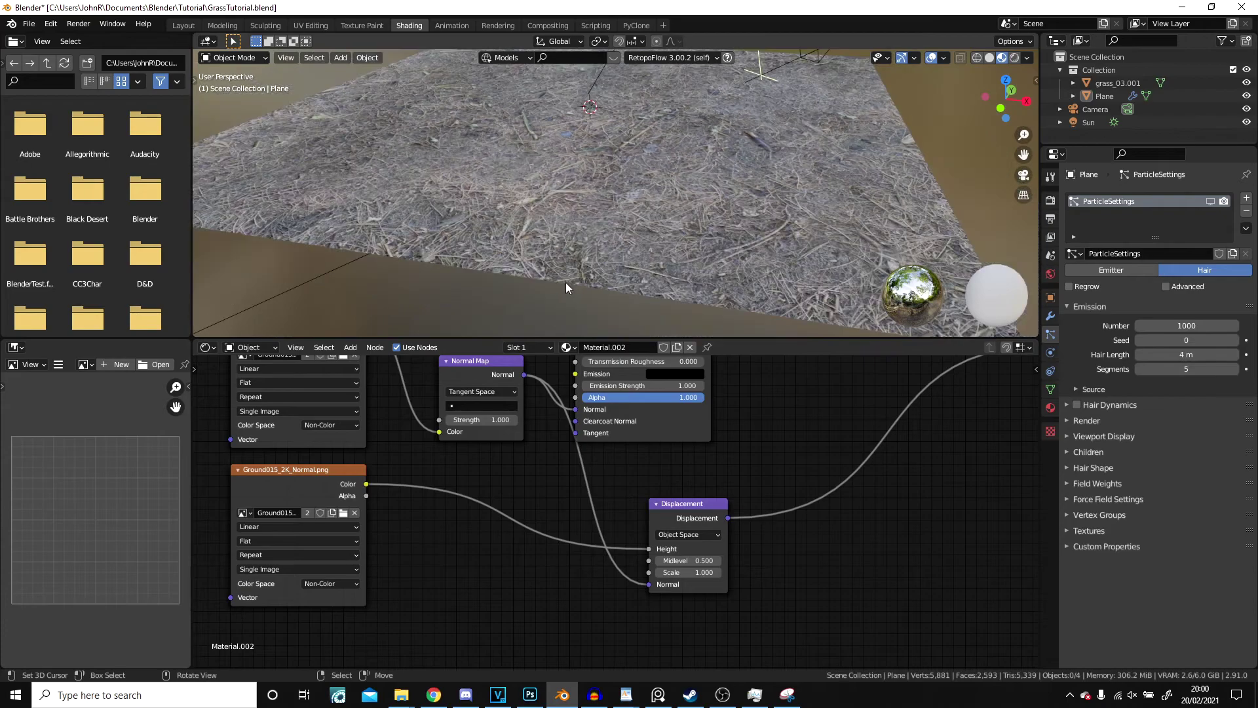
pyautogui.click(583, 238)
pyautogui.scroll(3, 583, 238)
pyautogui.click(1051, 408)
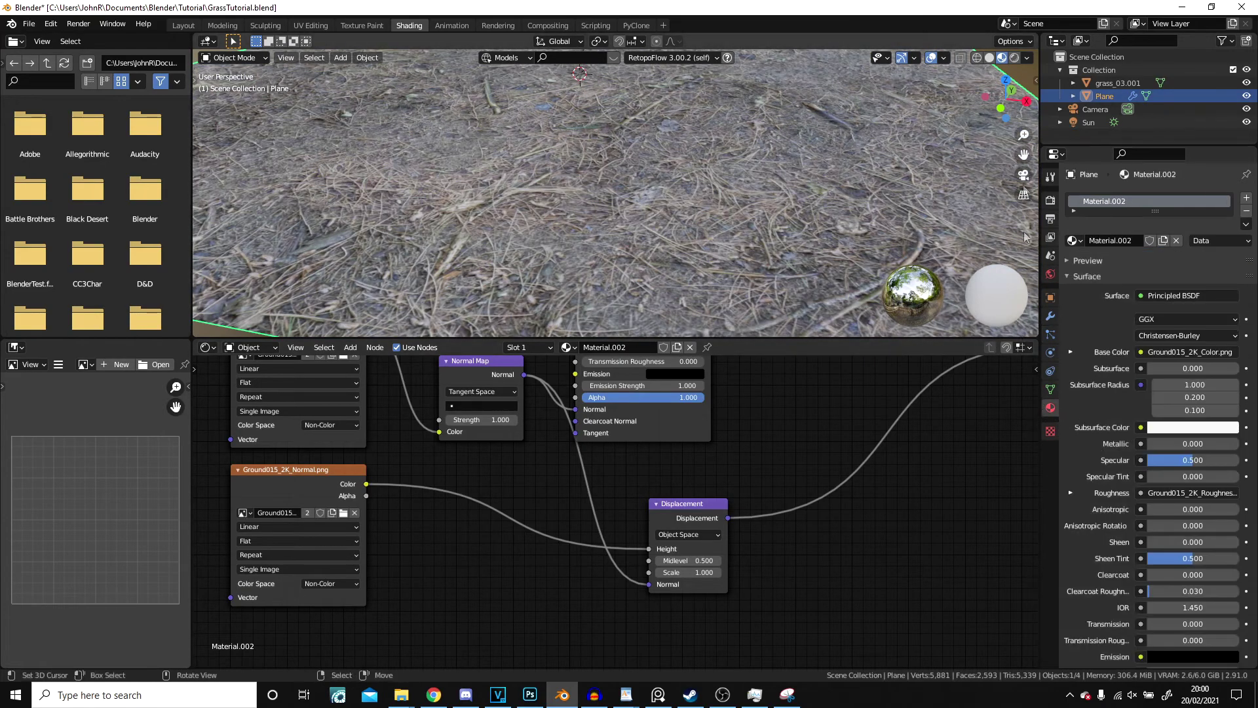
pyautogui.click(1015, 59)
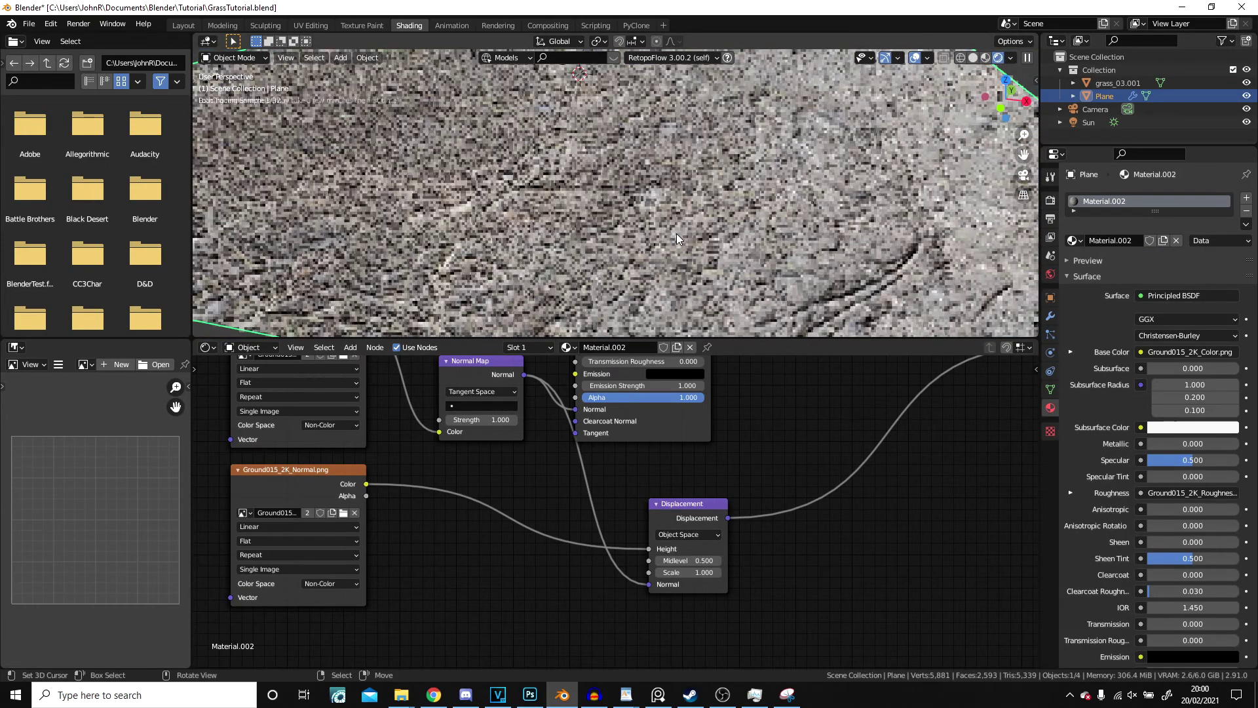
pyautogui.hotkey('alt', 'a')
pyautogui.moveTo(683, 573)
pyautogui.mouseDown()
pyautogui.moveTo(645, 572)
pyautogui.moveTo(1245, 572)
pyautogui.moveTo(698, 572)
pyautogui.mouseUp()
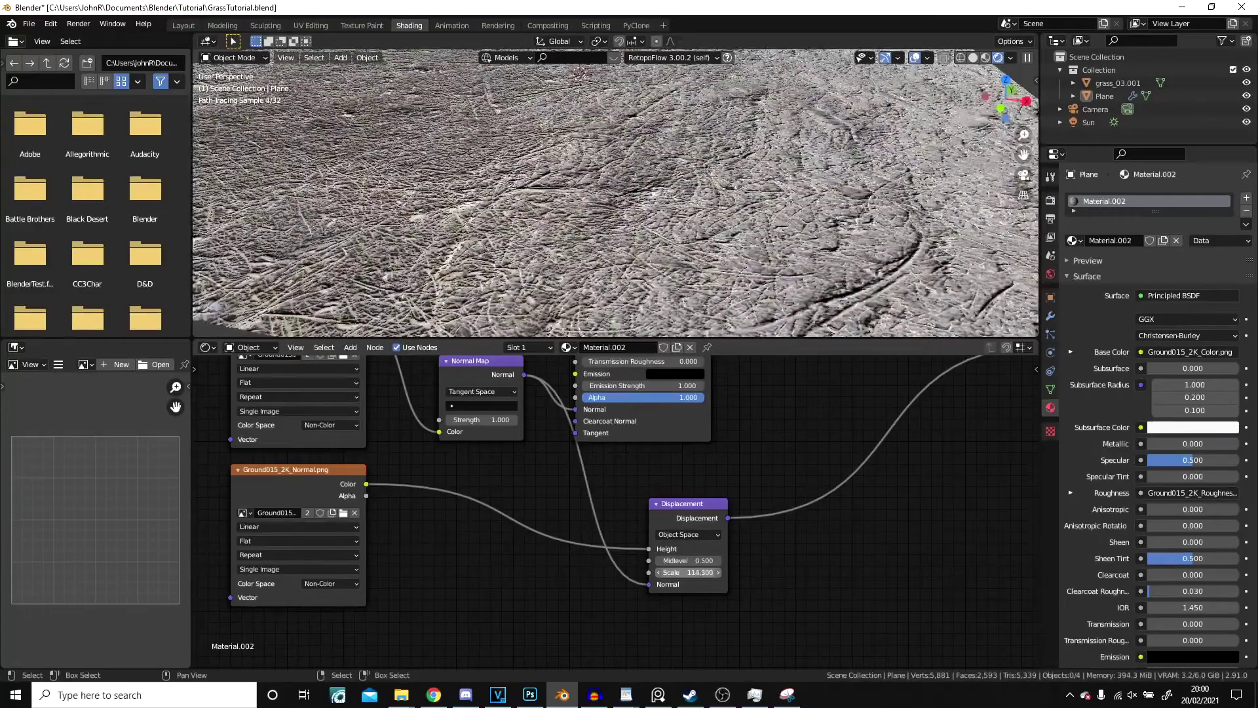
# Reveal the material's displacement and general settings and rename the material Dirt
pyautogui.click(1085, 282)
pyautogui.click(1087, 437)
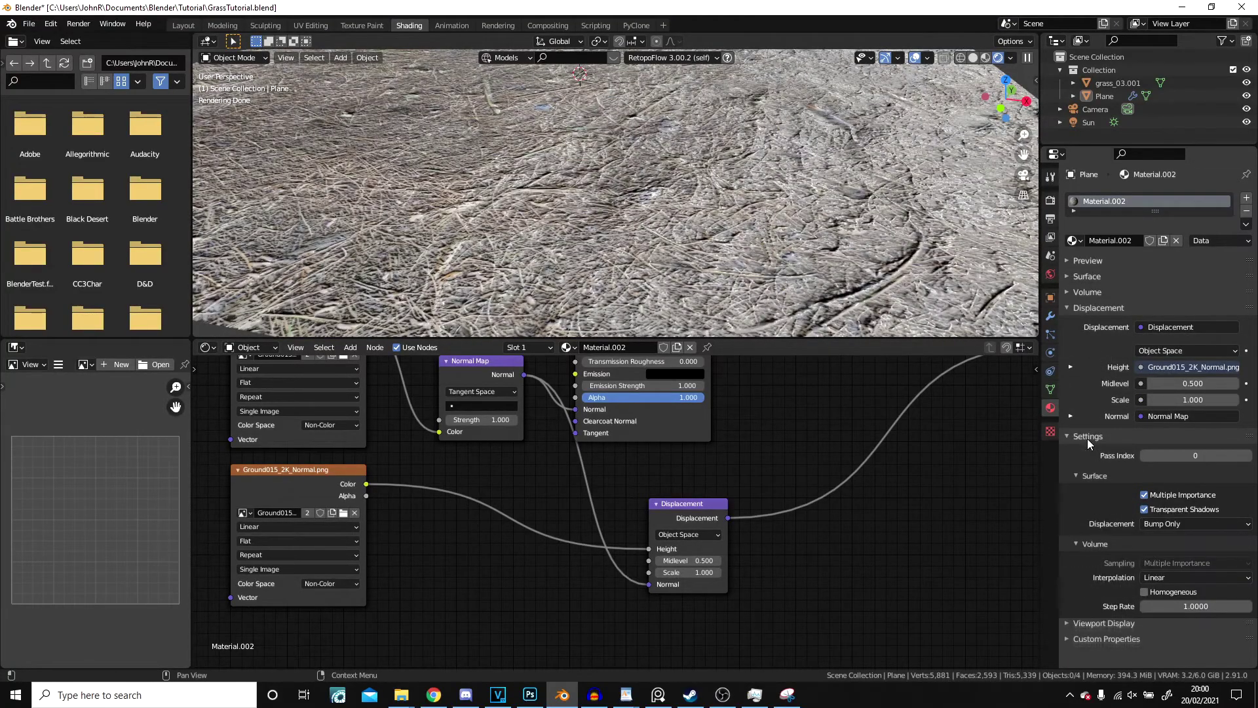
pyautogui.doubleClick(1121, 200)
pyautogui.write('Dirt')
pyautogui.press('Return')
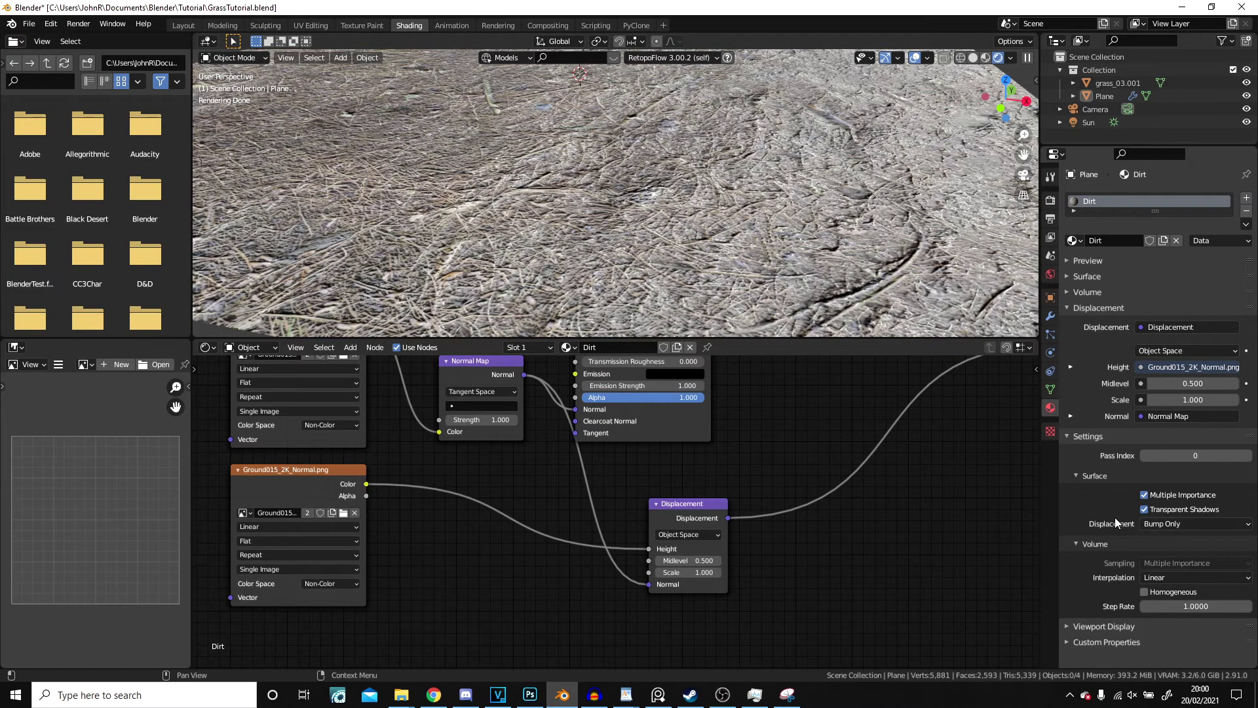
# Set the Dirt material's displacement method to Displacement and Bump and inspect the rendered plane from the front
pyautogui.click(1189, 524)
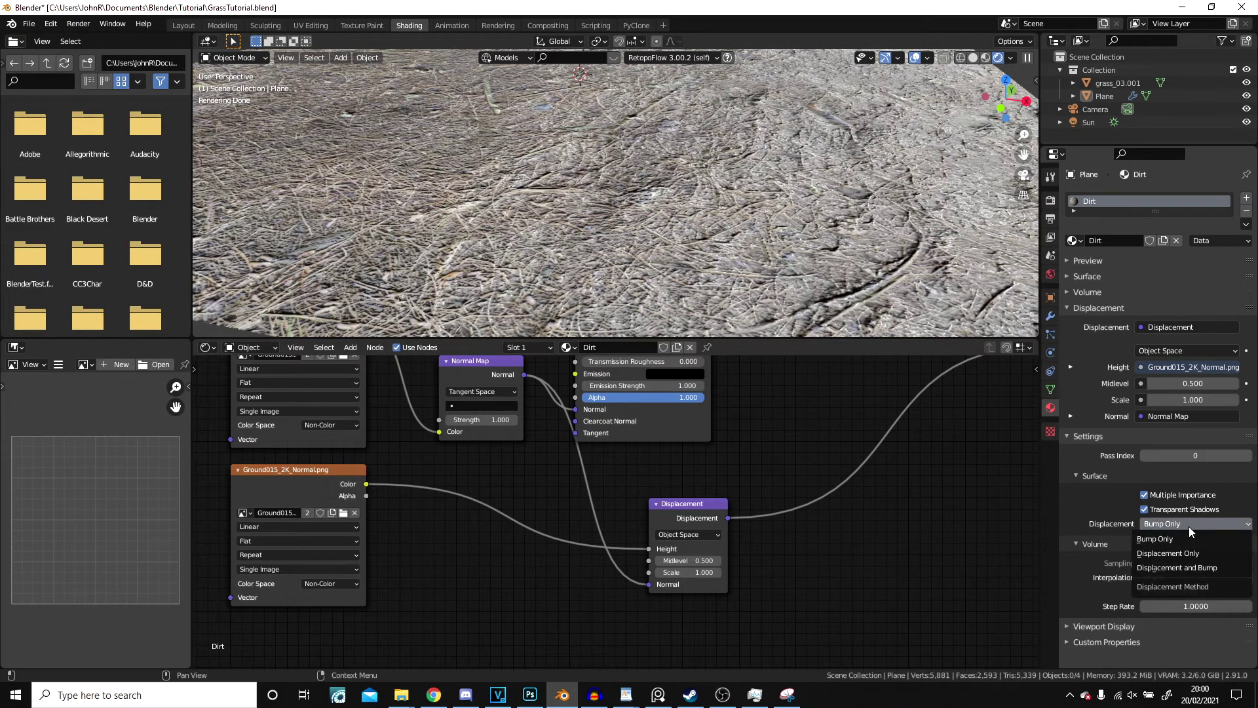
pyautogui.click(1180, 569)
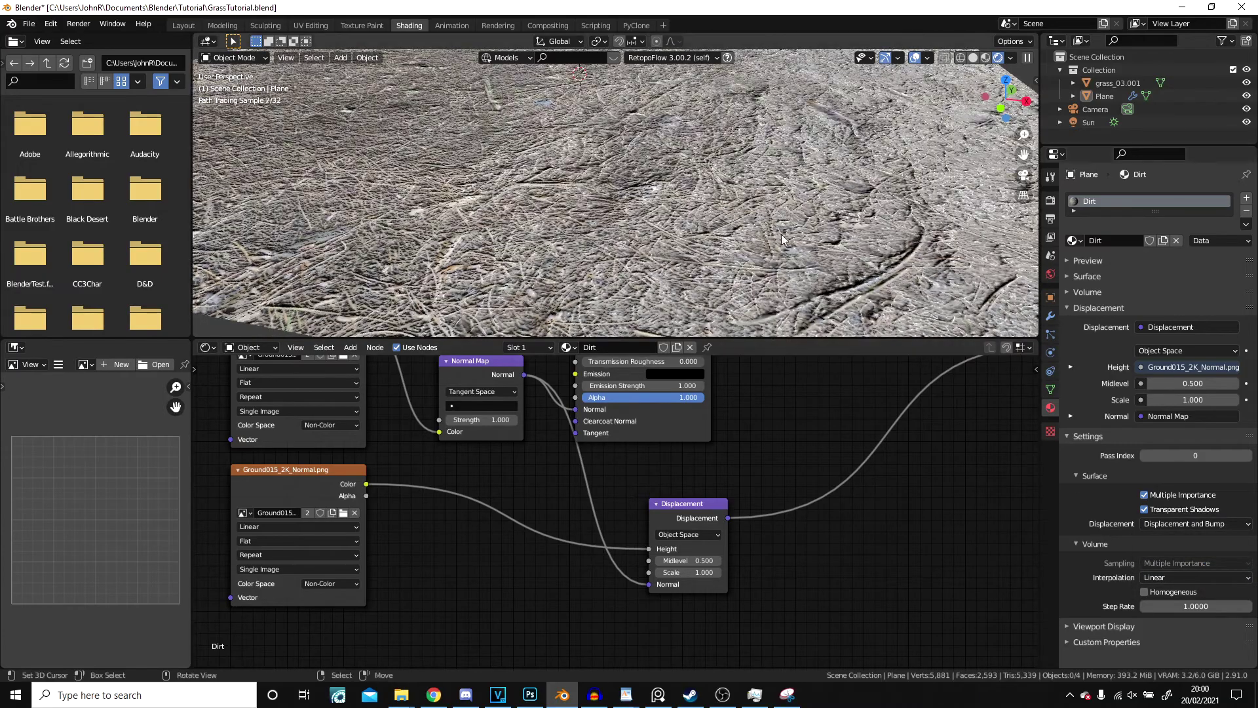
pyautogui.scroll(-8, 753, 230)
pyautogui.moveTo(672, 210)
pyautogui.mouseDown(button='middle')
pyautogui.moveTo(695, 183)
pyautogui.moveTo(693, 214)
pyautogui.mouseUp(button='middle')
pyautogui.press('KP_1')
pyautogui.scroll(2, 703, 185)
pyautogui.scroll(-5, 694, 214)
# Return the viewport to solid shading, select the plane, and switch to the Layout workspace
pyautogui.click(973, 60)
pyautogui.moveTo(675, 146)
pyautogui.mouseDown(button='middle')
pyautogui.moveTo(667, 250)
pyautogui.moveTo(491, 94)
pyautogui.mouseUp(button='middle')
pyautogui.click(674, 239)
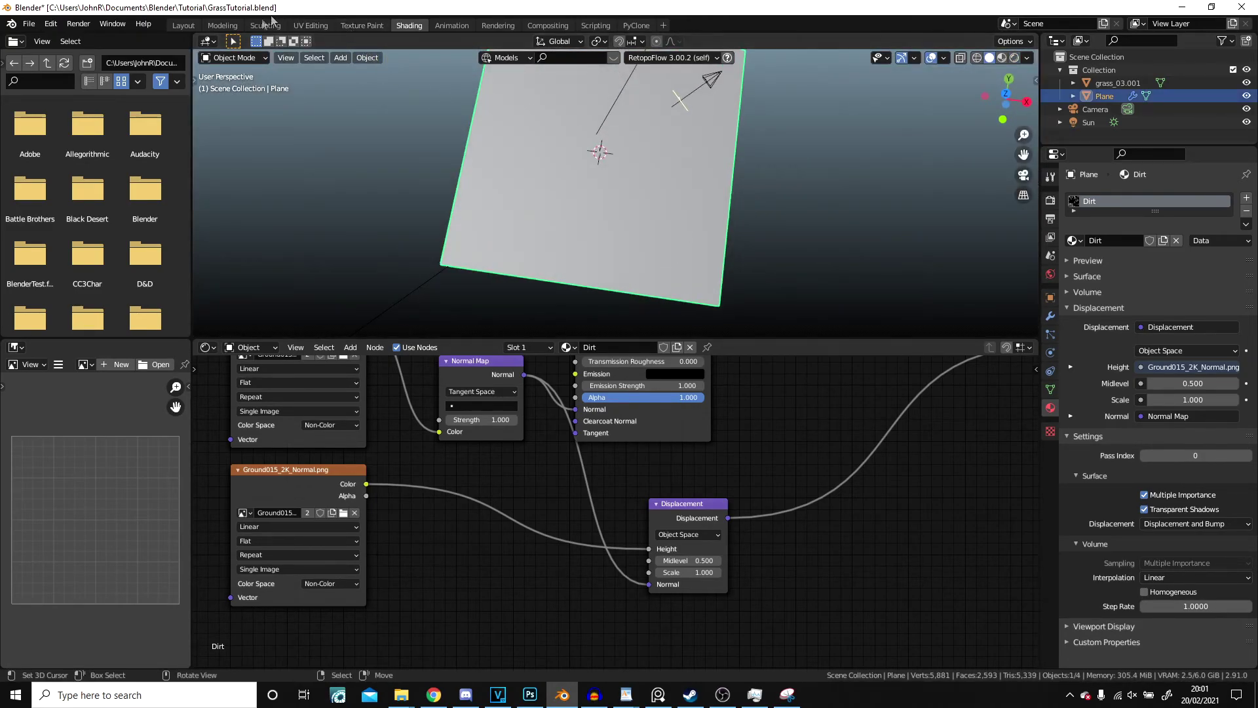
pyautogui.click(184, 25)
pyautogui.moveTo(655, 223)
pyautogui.mouseDown(button='middle')
pyautogui.moveTo(536, 202)
pyautogui.moveTo(608, 208)
pyautogui.moveTo(599, 255)
pyautogui.mouseUp(button='middle')
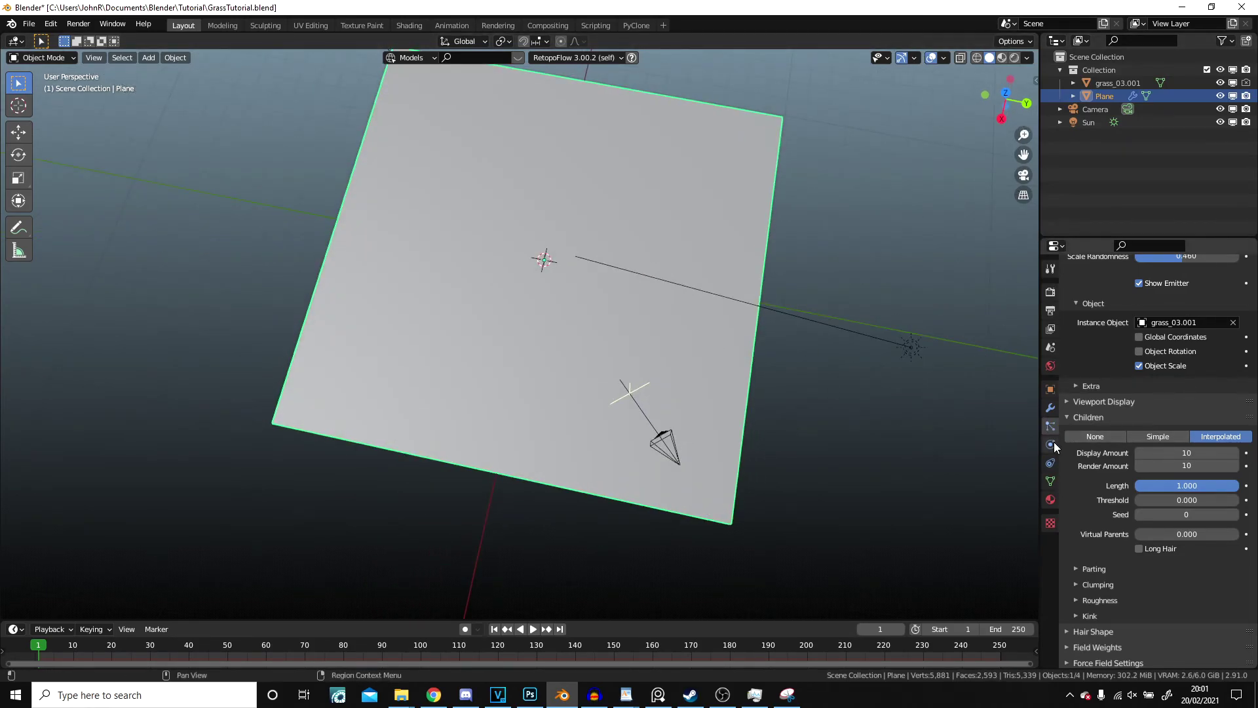
# Temporarily display the grass particle system in the viewport, inspect its coverage of the plane, and hide it again
pyautogui.scroll(10, 1115, 354)
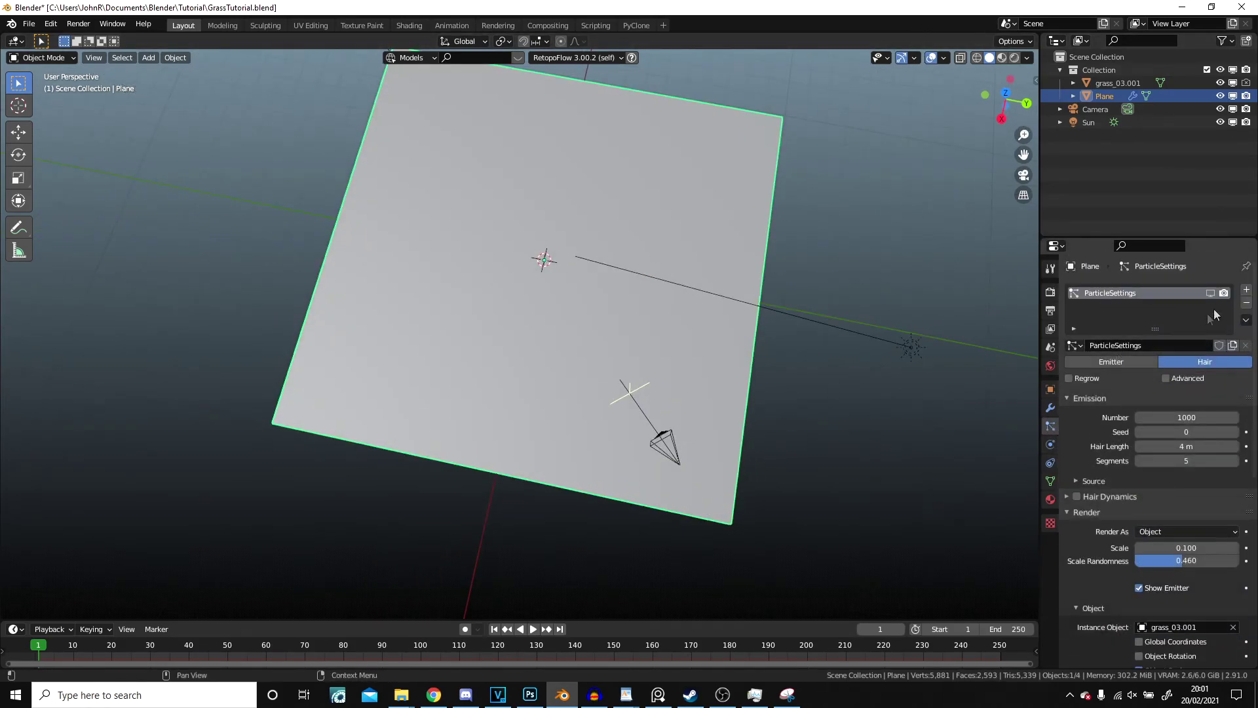
pyautogui.scroll(2, 793, 324)
pyautogui.scroll(-6, 805, 341)
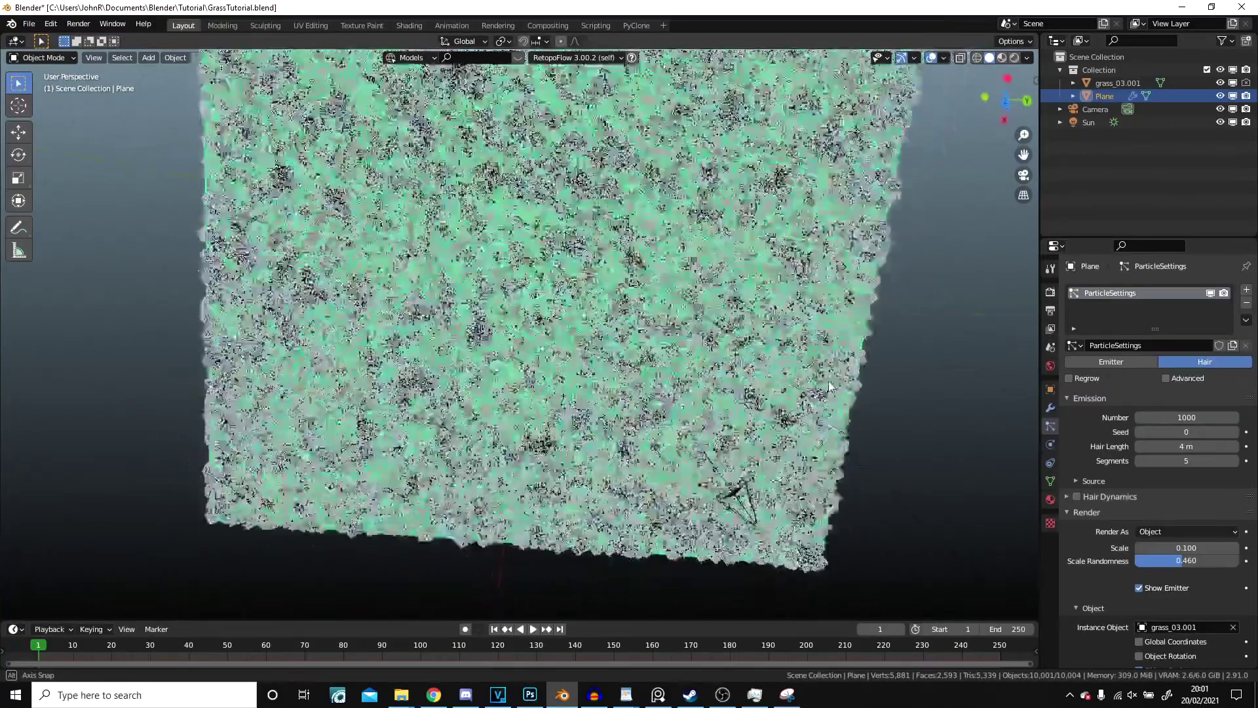
pyautogui.click(737, 357)
pyautogui.moveTo(737, 357); pyautogui.dragTo(611, 249, button='middle')
pyautogui.scroll(5, 611, 249)
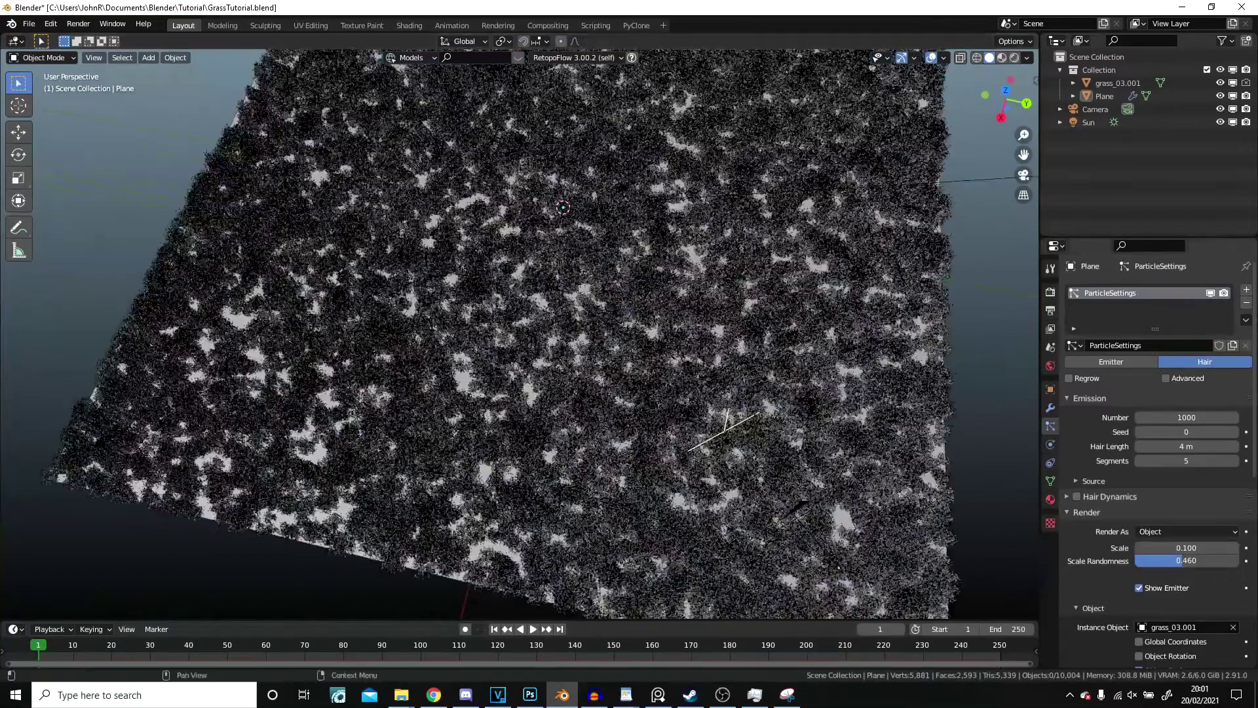
pyautogui.click(1210, 294)
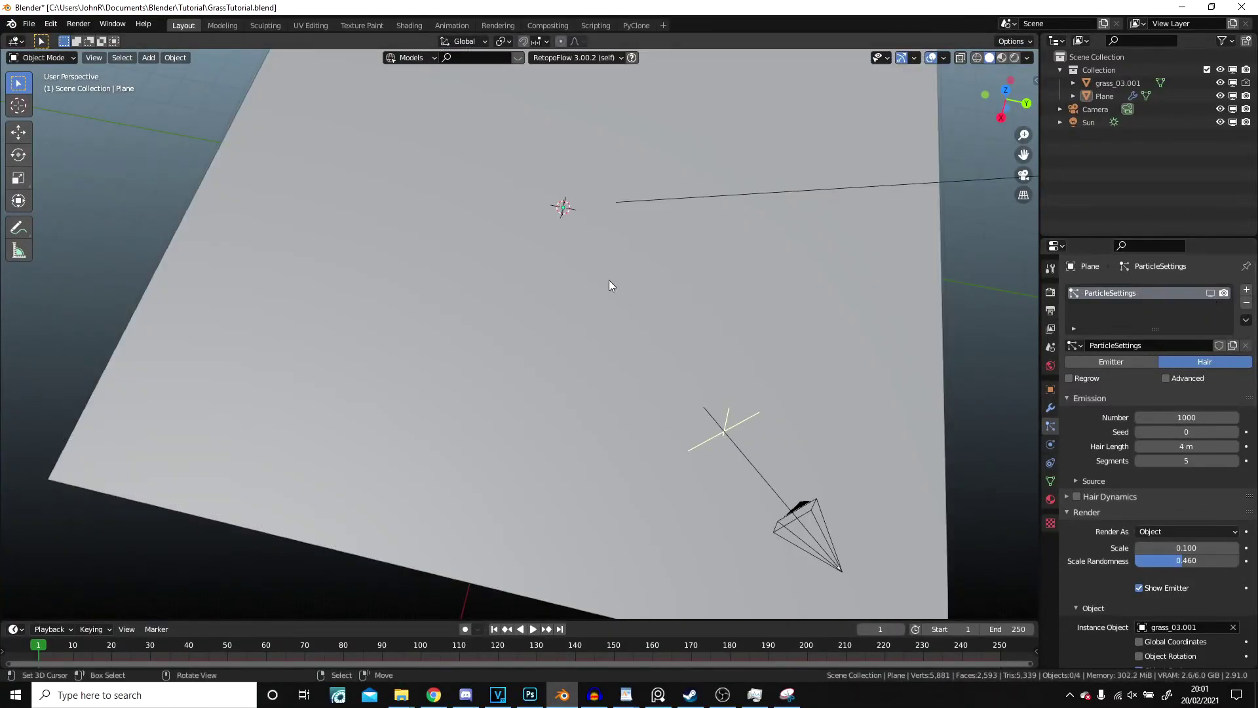
# Subdivide the whole plane in Edit Mode with 10 cuts
pyautogui.click(607, 277)
pyautogui.scroll(-4, 608, 281)
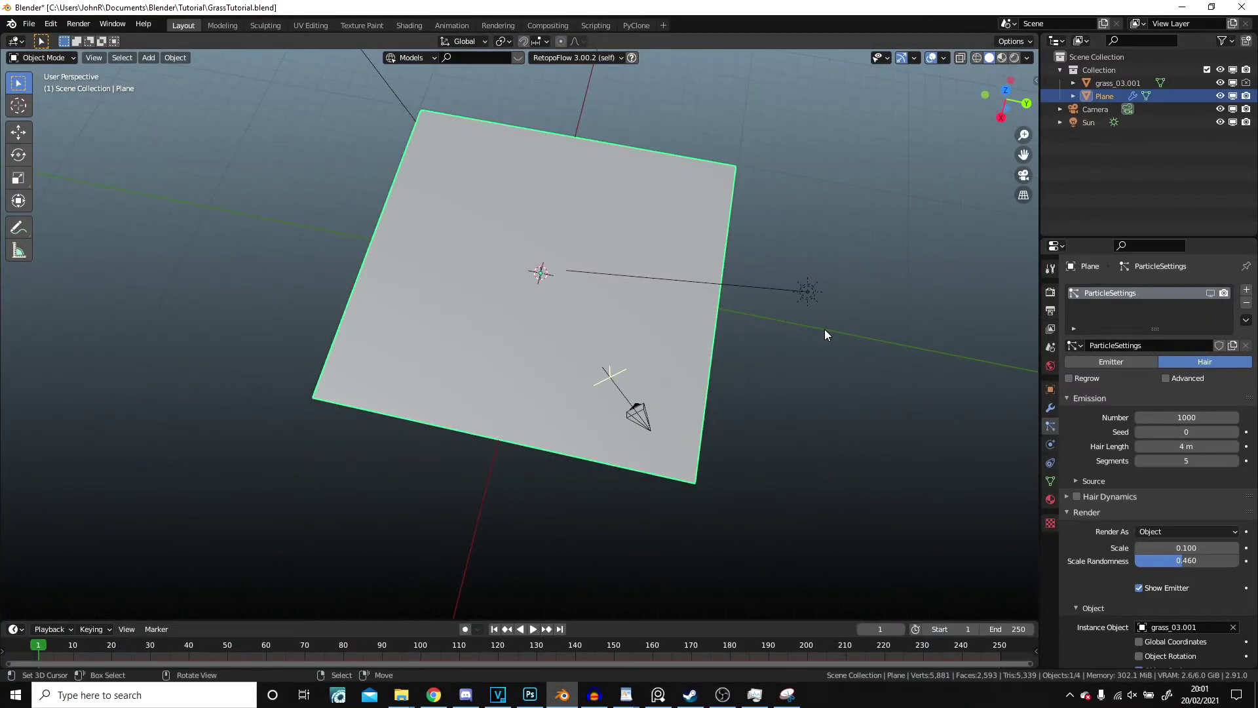
pyautogui.press('Tab')
pyautogui.moveTo(690, 305); pyautogui.dragTo(557, 279, button='middle')
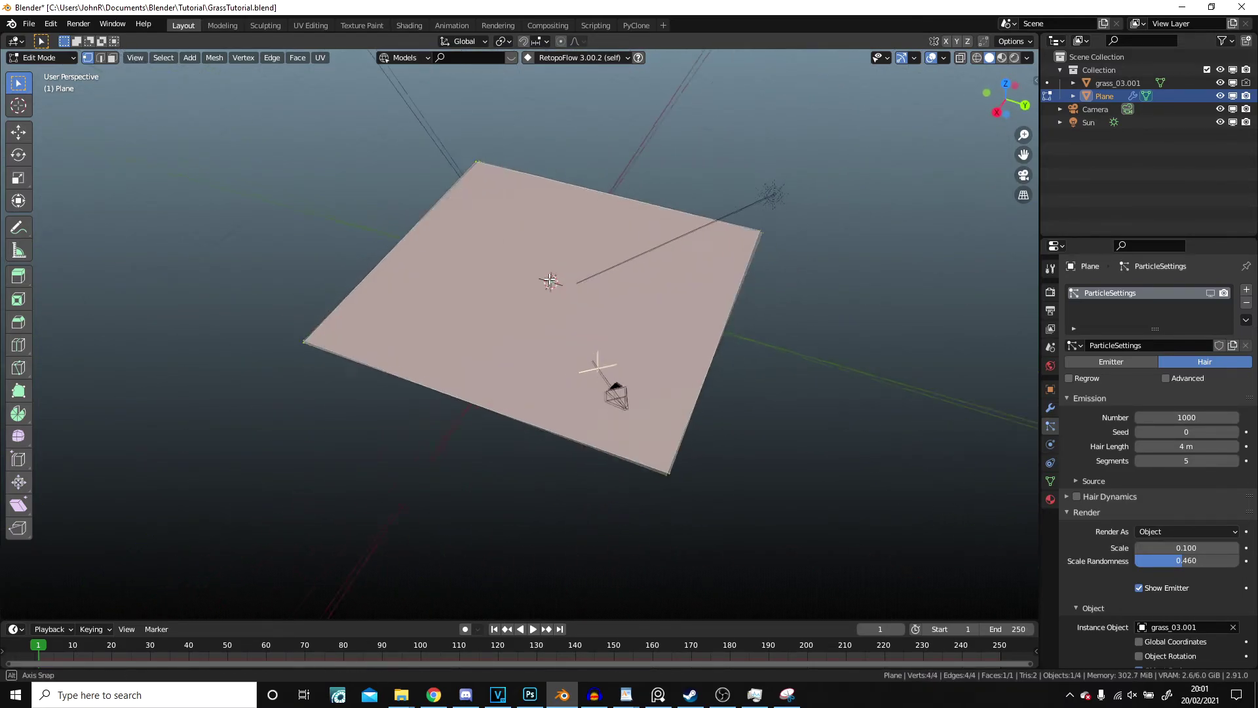
pyautogui.scroll(4, 557, 280)
pyautogui.rightClick(557, 280)
pyautogui.click(557, 279)
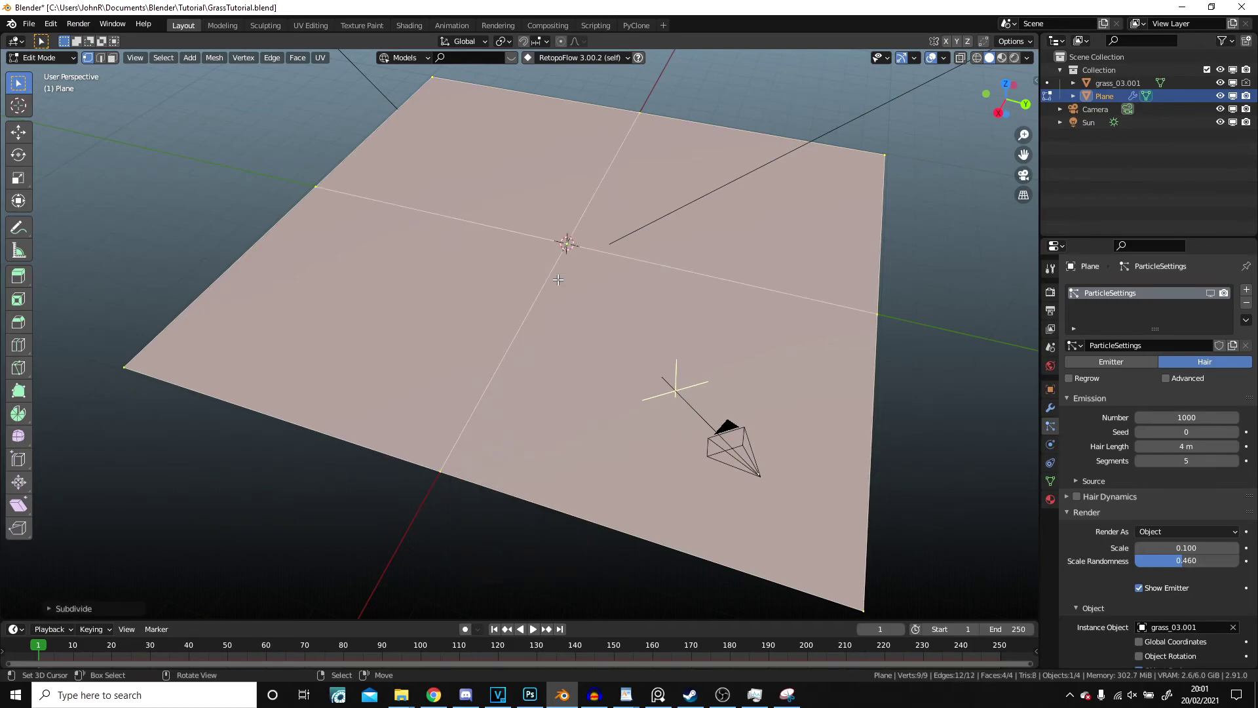
pyautogui.click(88, 609)
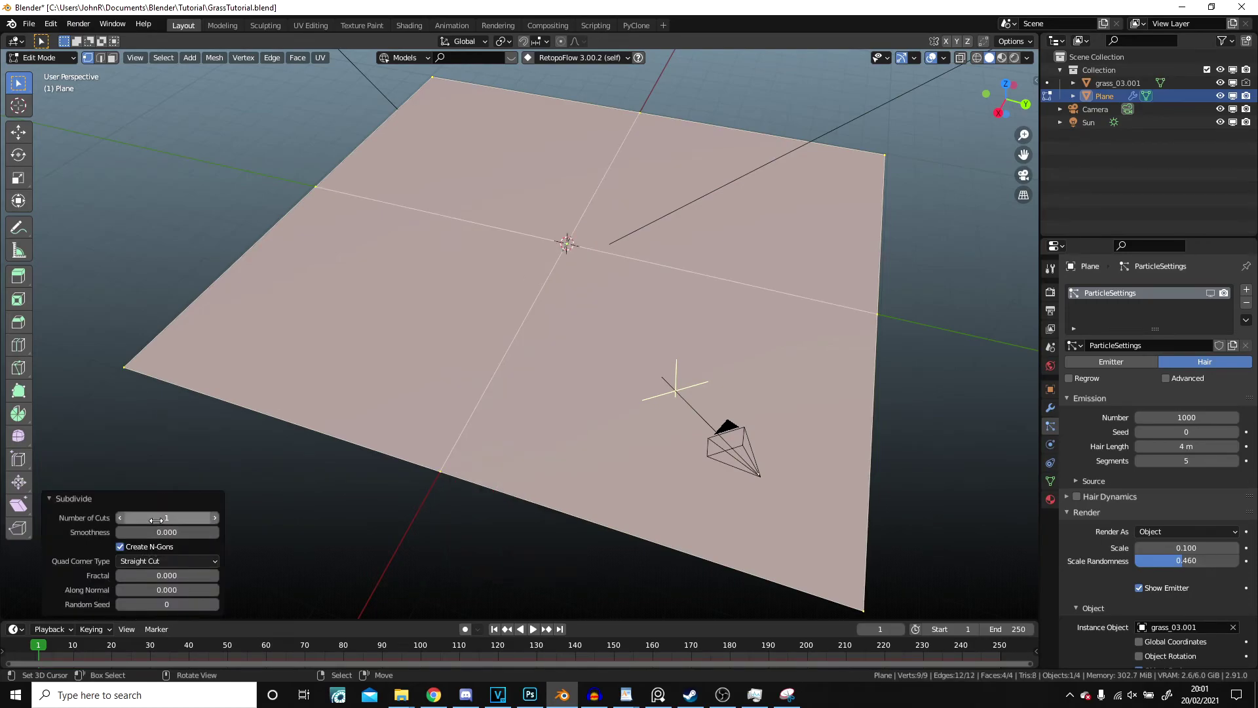
pyautogui.moveTo(166, 517); pyautogui.dragTo(203, 517)
# Subdivide the plane's mesh a second time with 6 cuts and return to Object Mode
pyautogui.moveTo(387, 399); pyautogui.dragTo(504, 411, button='middle')
pyautogui.press('w')
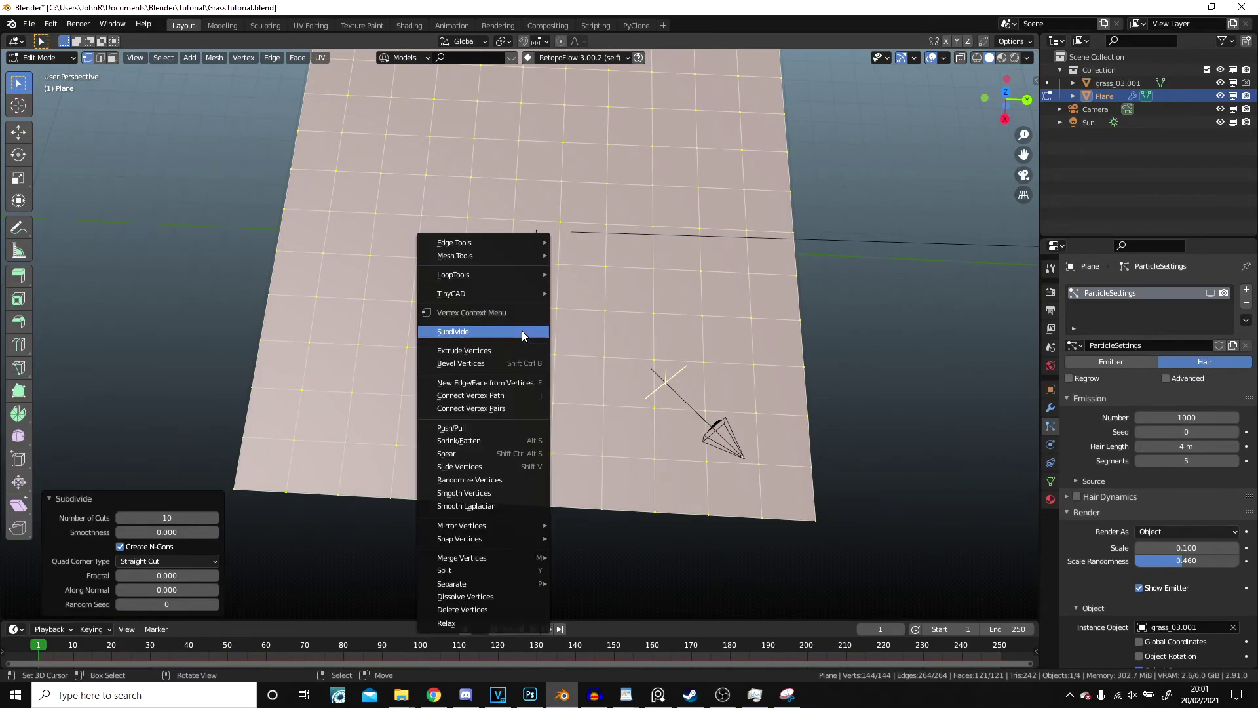
pyautogui.click(445, 331)
pyautogui.moveTo(167, 518); pyautogui.dragTo(215, 518)
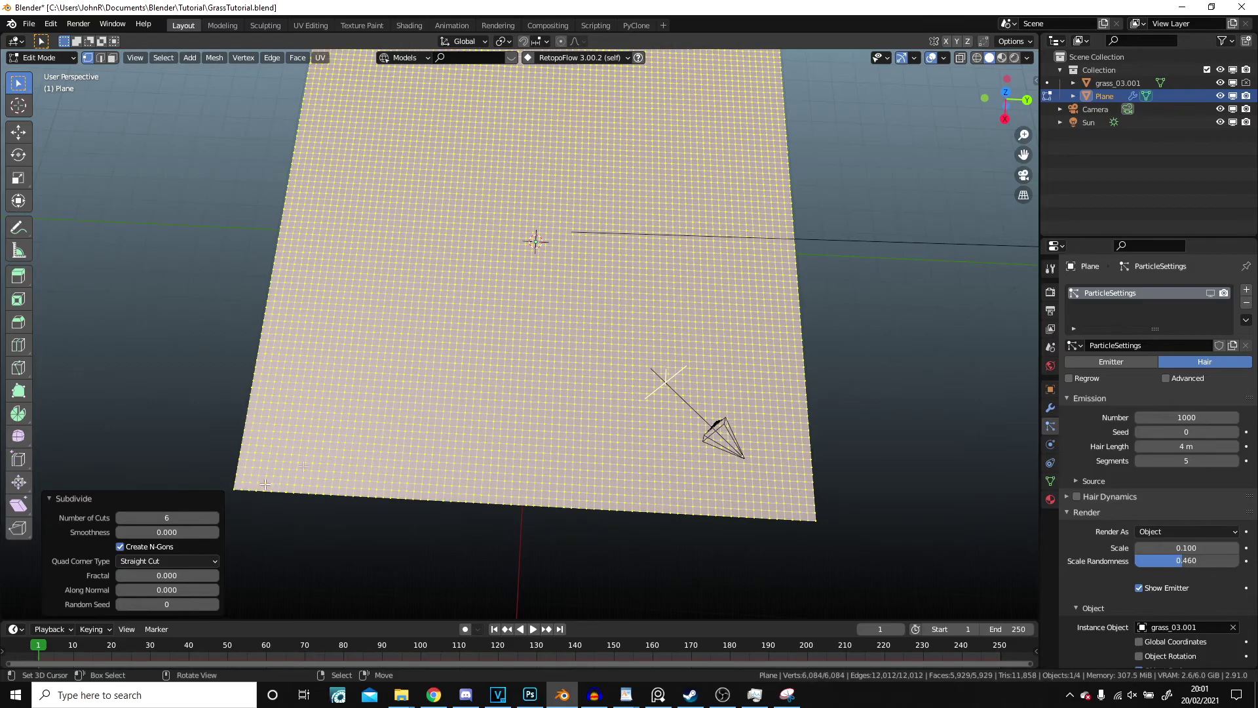
pyautogui.scroll(-2, 544, 409)
pyautogui.press('Tab')
# Examine the density of the plane's subdivided mesh up close in Edit Mode, and return to Object Mode
pyautogui.moveTo(553, 410)
pyautogui.mouseDown(button='middle')
pyautogui.moveTo(548, 331)
pyautogui.moveTo(540, 391)
pyautogui.mouseUp(button='middle')
pyautogui.press('Tab')
pyautogui.scroll(4, 547, 328)
pyautogui.scroll(-4, 547, 328)
pyautogui.press('Tab')
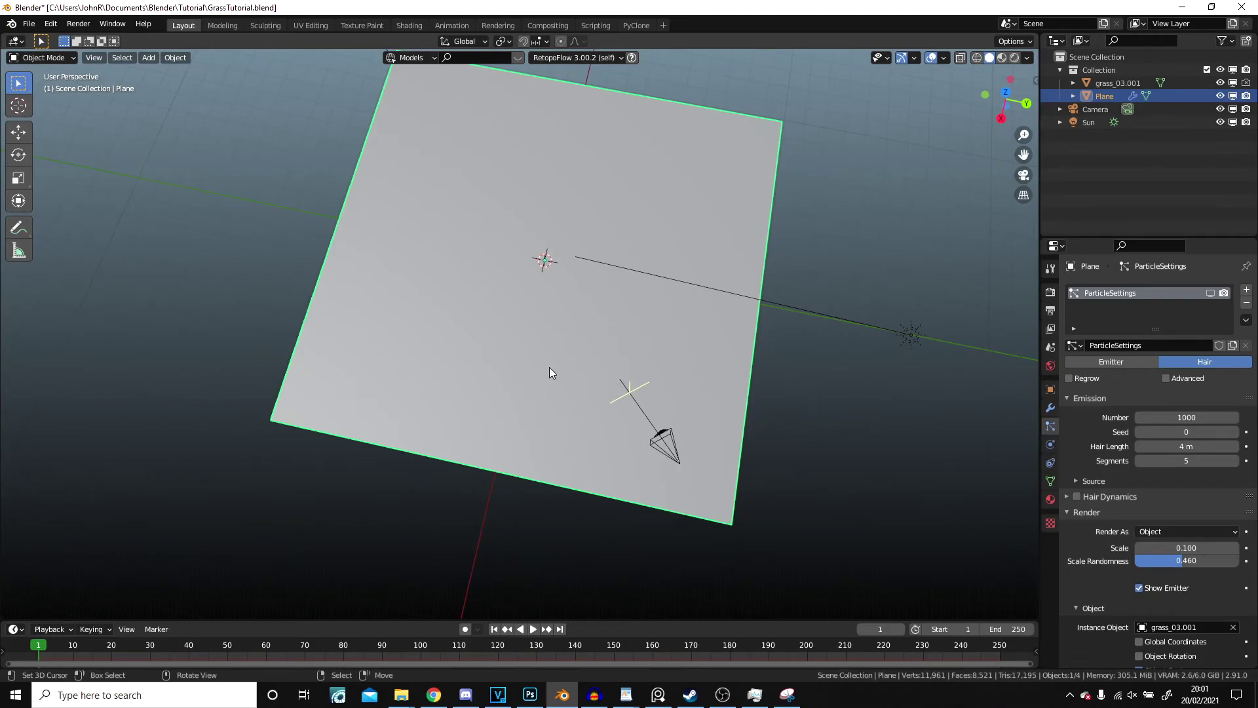
pyautogui.moveTo(549, 367); pyautogui.dragTo(547, 333, button='middle')
pyautogui.scroll(1, 558, 305)
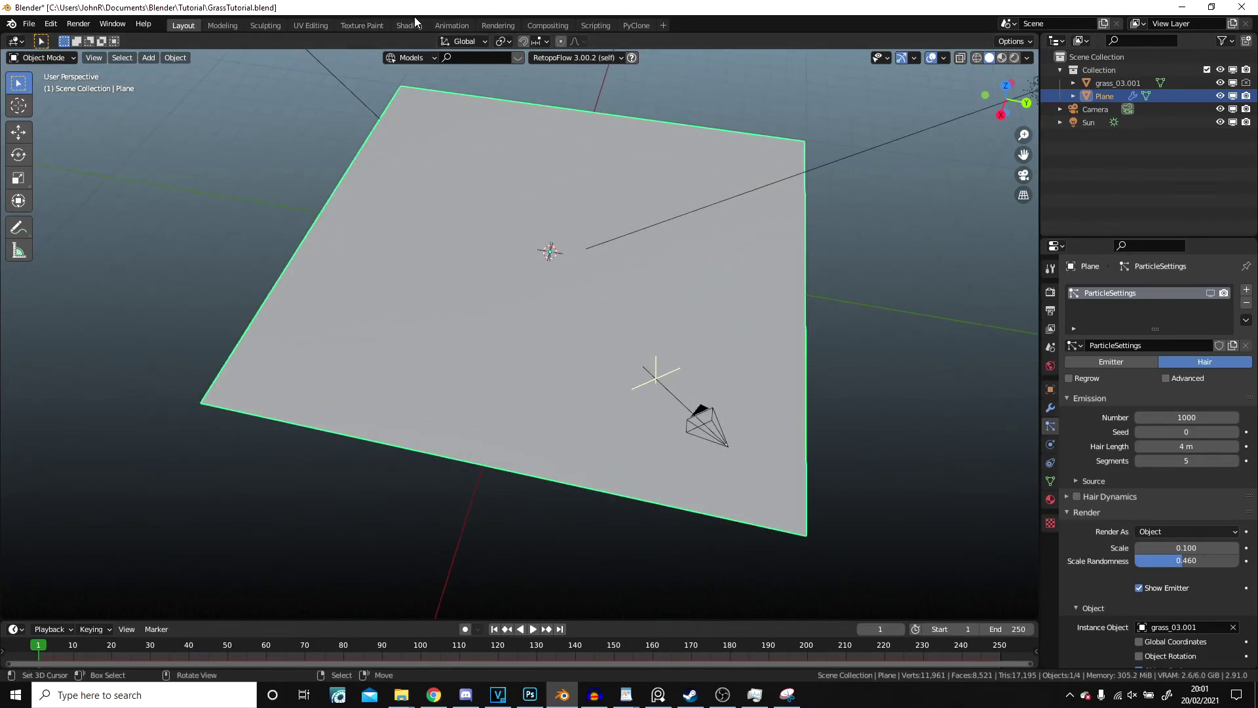
# Switch to the Sculpting workspace and orient the plane for sculpting from above
pyautogui.click(273, 30)
pyautogui.scroll(-5, 446, 281)
pyautogui.moveTo(456, 243)
pyautogui.mouseDown(button='middle')
pyautogui.moveTo(490, 346)
pyautogui.moveTo(111, 169)
pyautogui.mouseUp(button='middle')
pyautogui.moveTo(468, 244); pyautogui.dragTo(498, 268, button='middle')
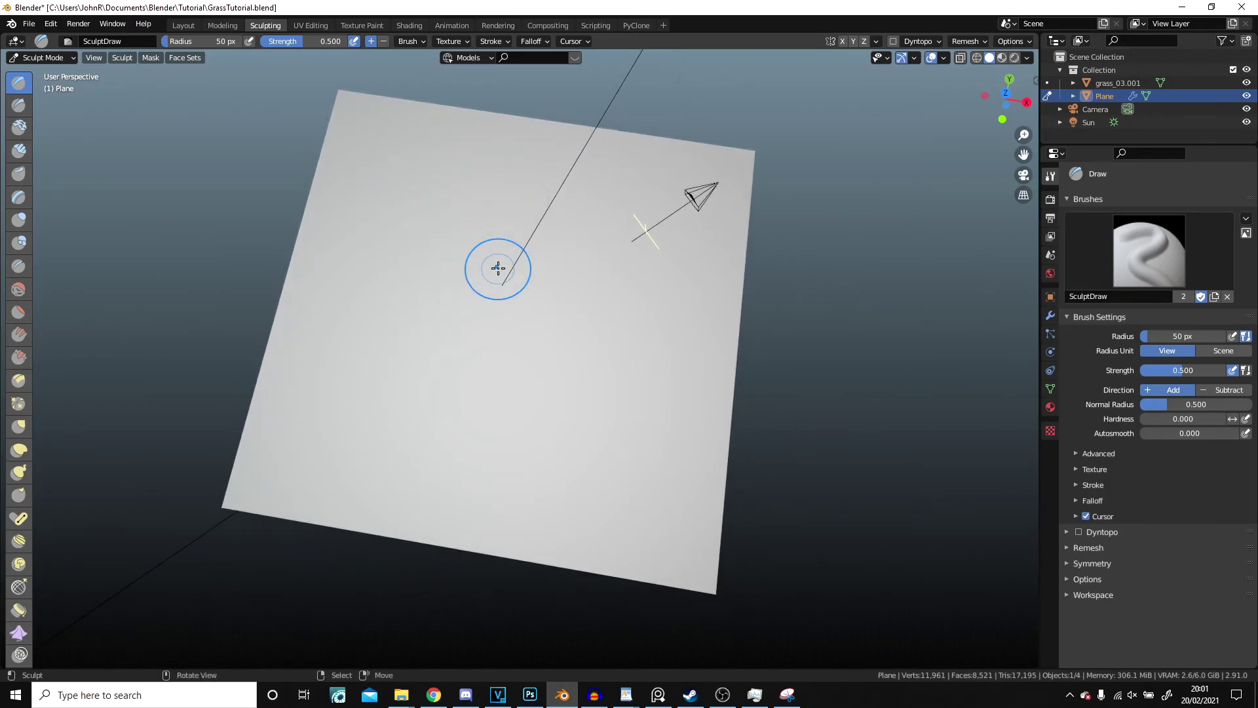
# Try a looping Draw stroke on the plane, undo it, and try the Cloth brush with a 204 px radius
pyautogui.moveTo(490, 166)
pyautogui.mouseDown()
pyautogui.moveTo(397, 328)
pyautogui.moveTo(642, 290)
pyautogui.mouseUp()
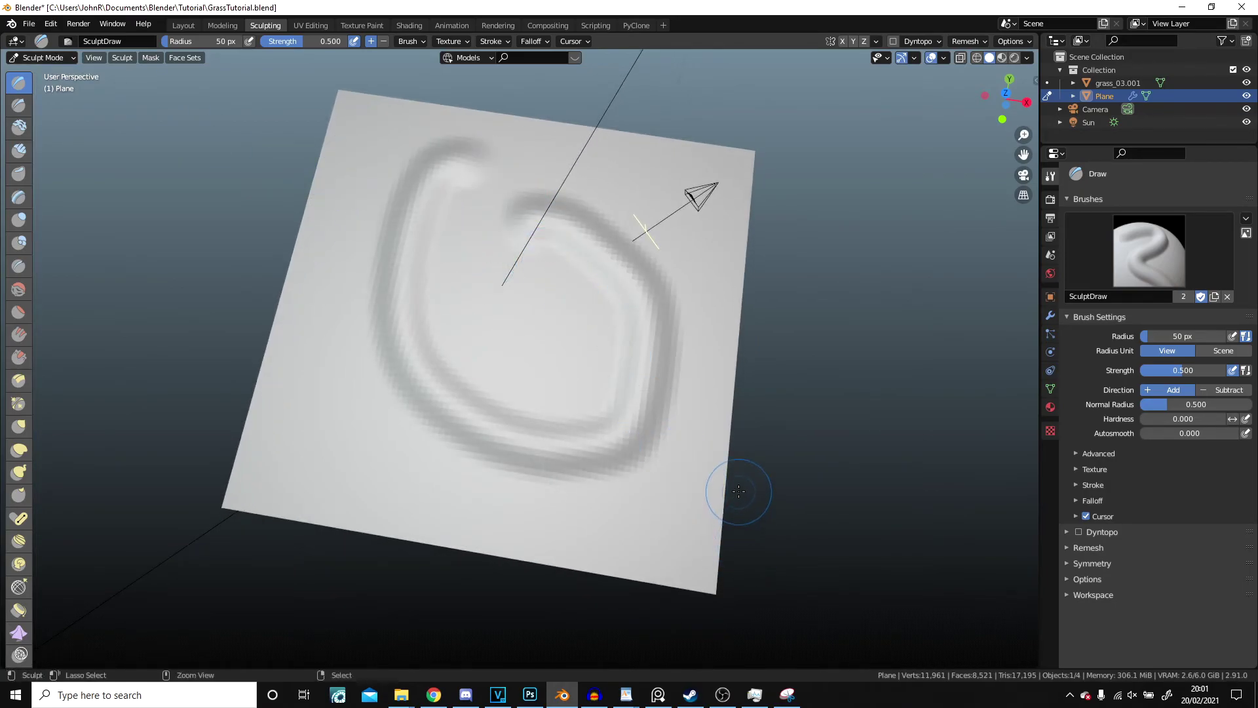
pyautogui.hotkey('ctrl', 'z')
pyautogui.click(18, 632)
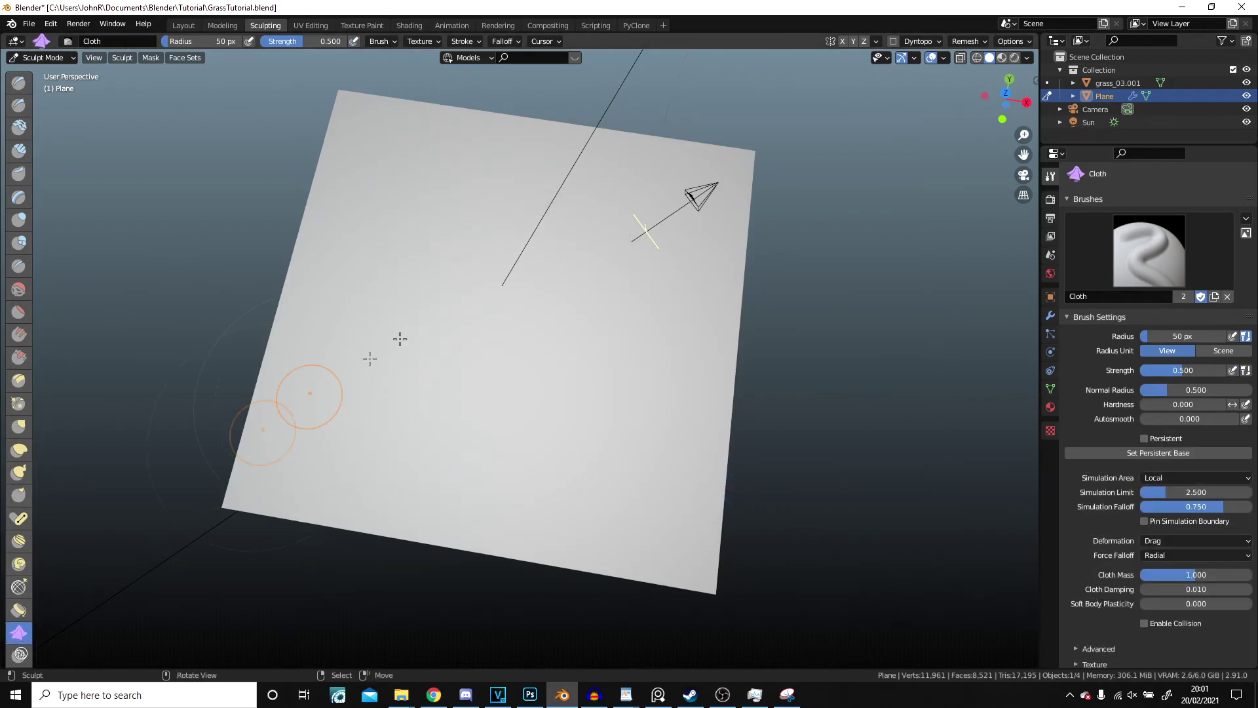
pyautogui.scroll(-2, 10, 586)
pyautogui.press('f')
pyautogui.click(537, 349)
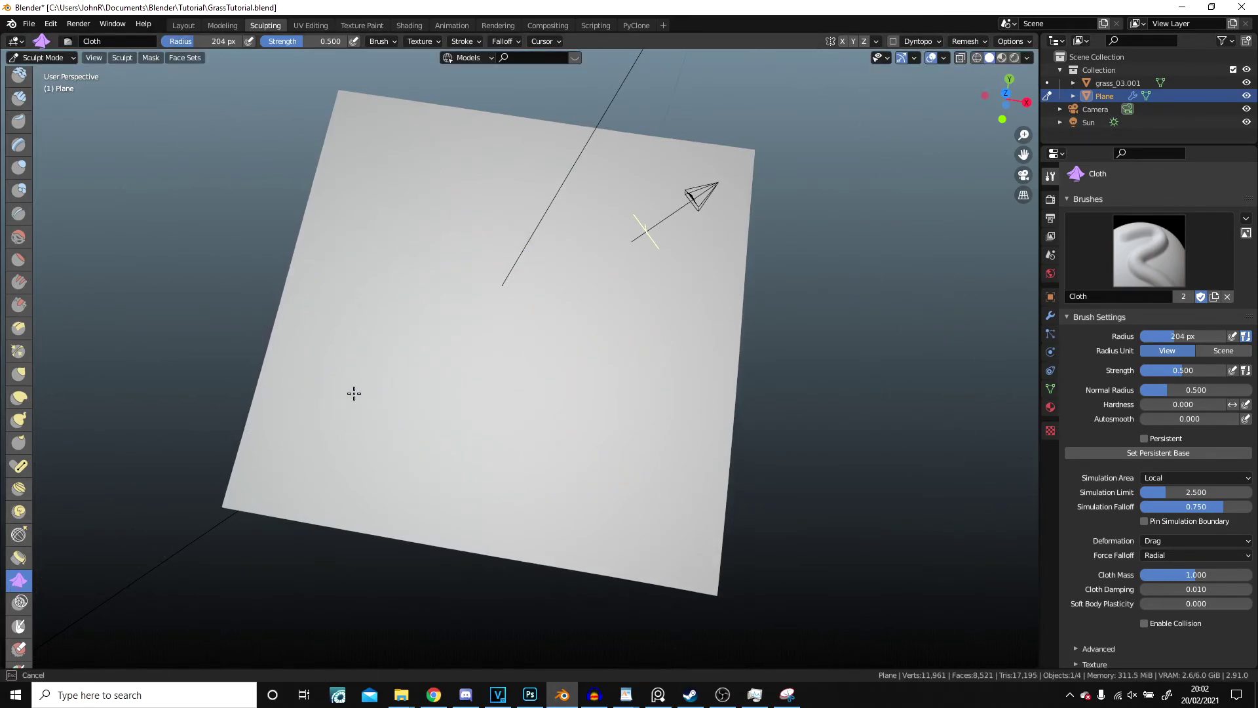
pyautogui.moveTo(626, 483)
pyautogui.mouseDown(button='middle')
pyautogui.moveTo(631, 309)
pyautogui.moveTo(649, 308)
pyautogui.mouseUp(button='middle')
pyautogui.moveTo(829, 305)
pyautogui.mouseDown(button='middle')
pyautogui.moveTo(674, 332)
pyautogui.moveTo(688, 433)
pyautogui.mouseUp(button='middle')
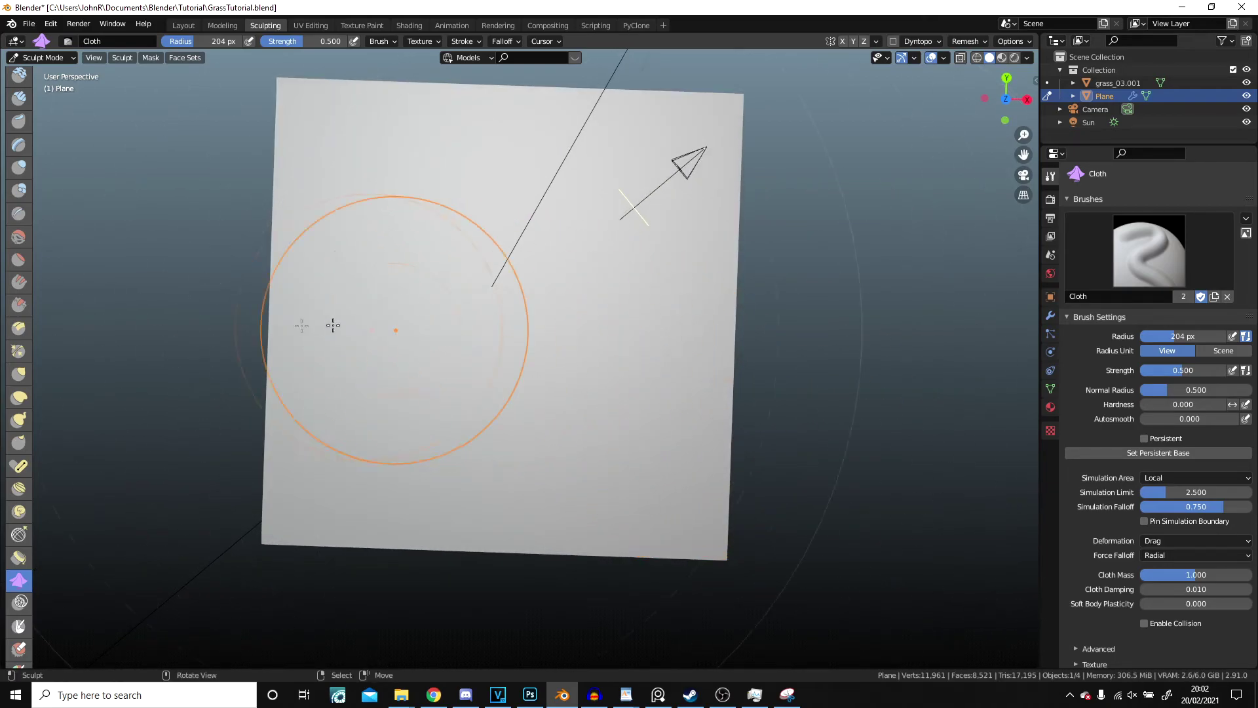
# Leave and re-enter Sculpt Mode on the plane, try the Crease brush, and undo the attempt
pyautogui.hotkey('ctrl', 'Tab')
pyautogui.click(74, 58)
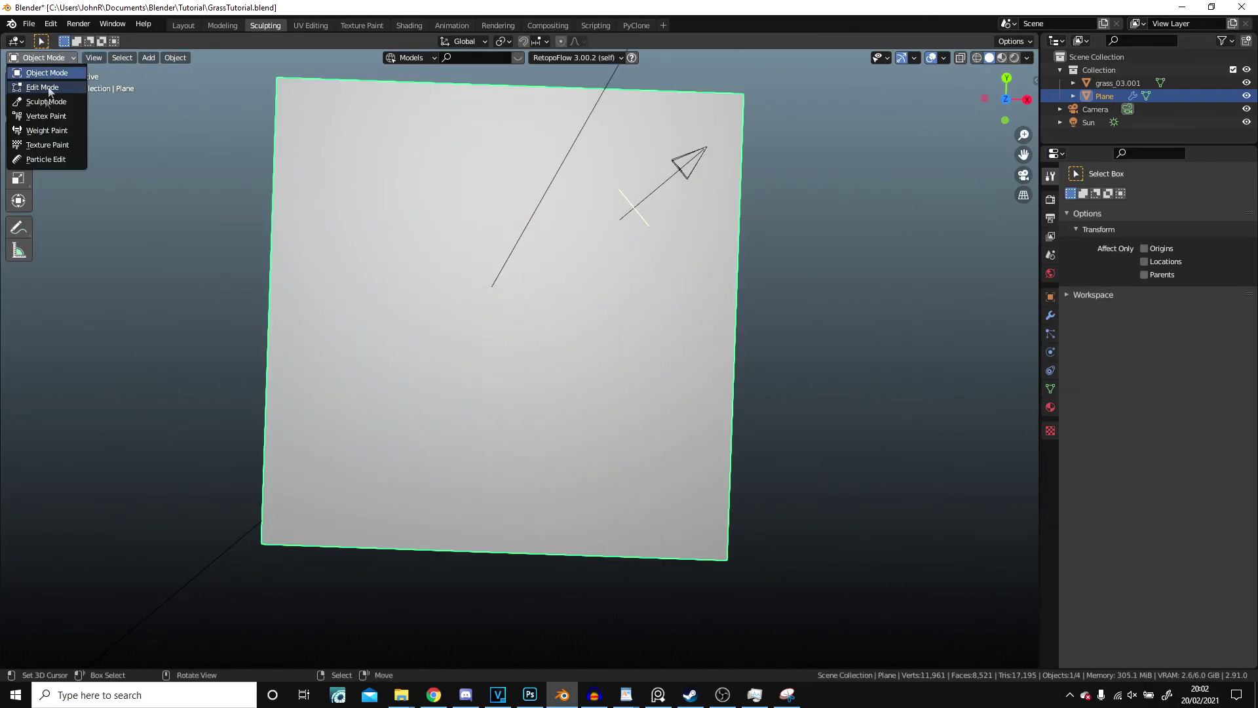
pyautogui.click(50, 102)
pyautogui.scroll(-5, 18, 497)
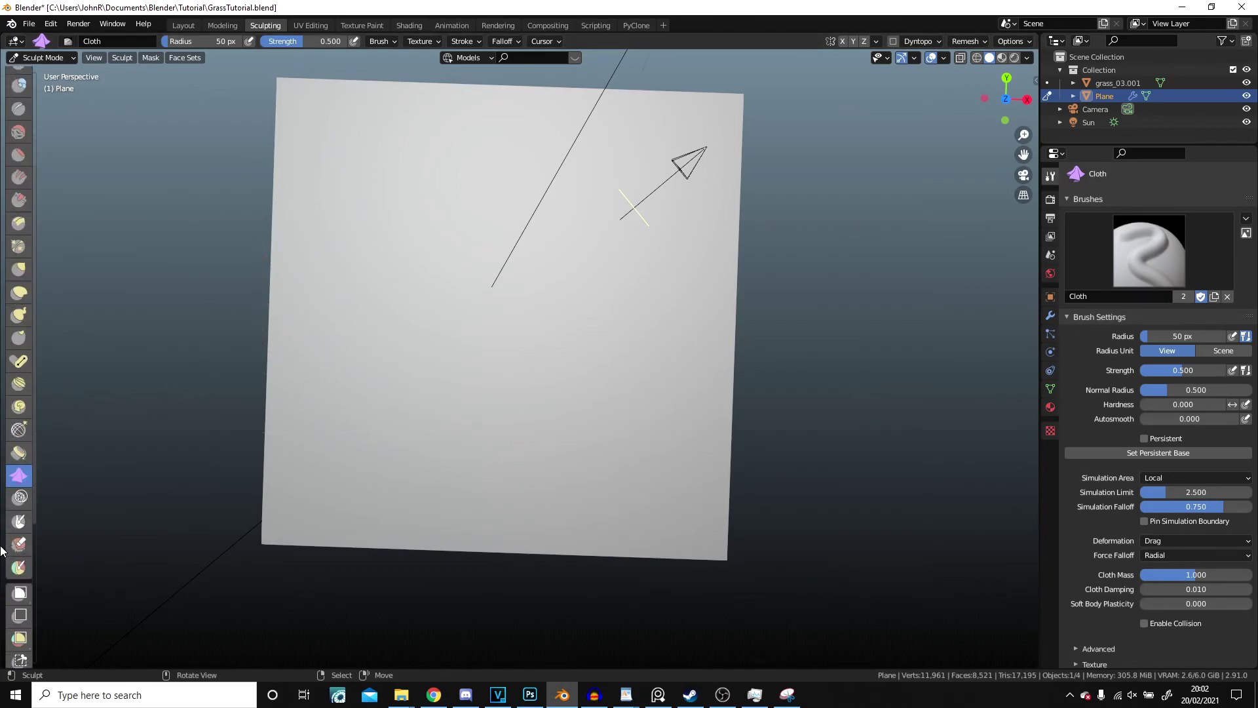
pyautogui.scroll(3, 6, 518)
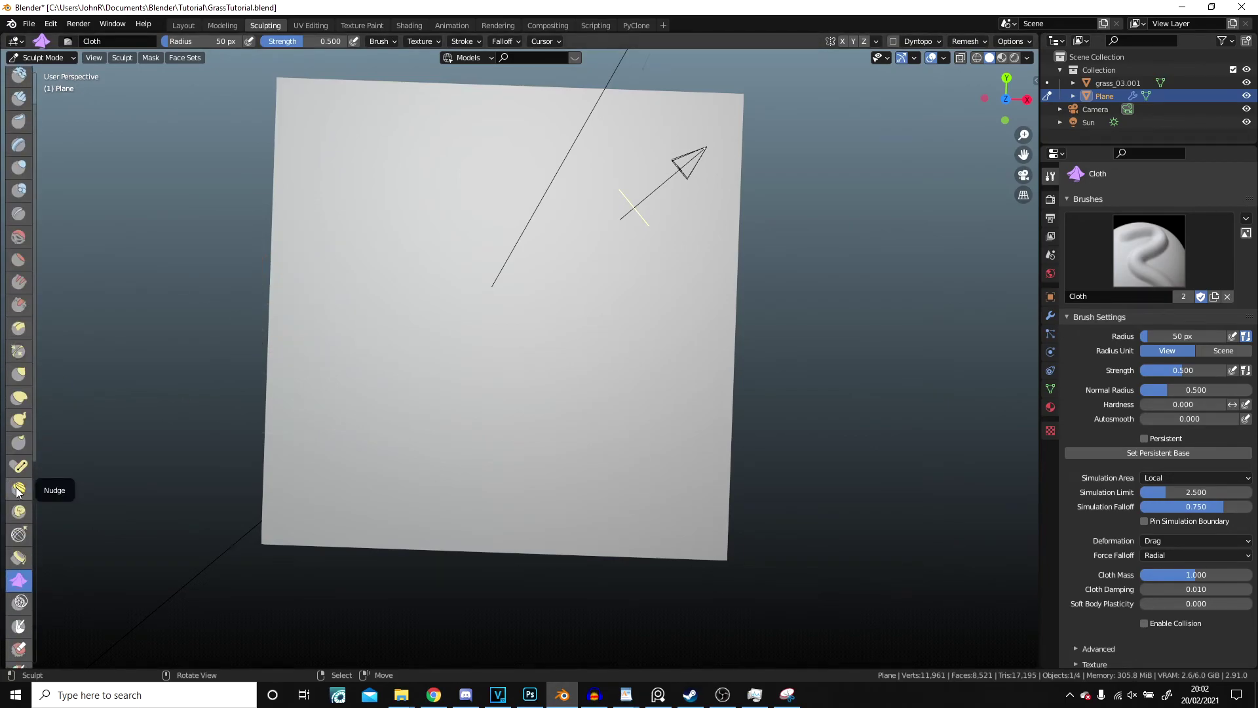
pyautogui.click(20, 216)
pyautogui.moveTo(550, 366)
pyautogui.mouseDown(button='middle')
pyautogui.moveTo(578, 264)
pyautogui.moveTo(482, 319)
pyautogui.mouseUp(button='middle')
pyautogui.hotkey('ctrl', 'z')
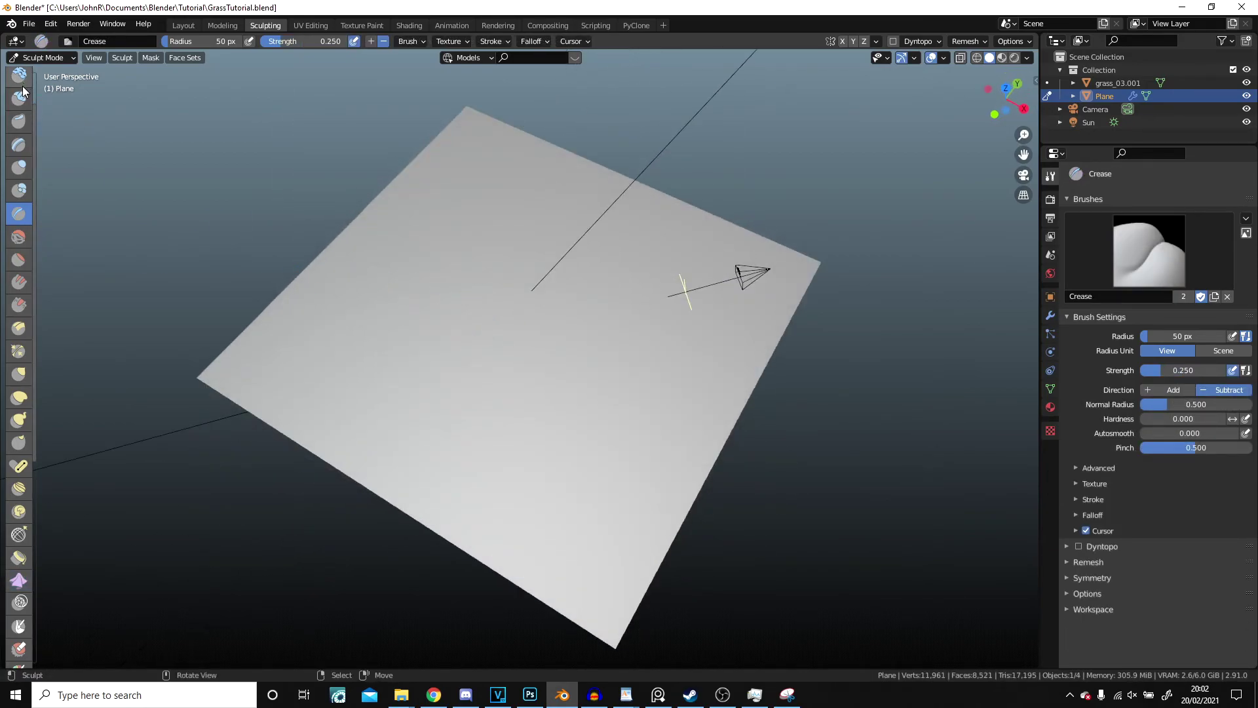
# Choose the Clay brush and set its radius to 101 px, facing the plane from above
pyautogui.scroll(2, 23, 90)
pyautogui.click(21, 134)
pyautogui.moveTo(380, 367); pyautogui.dragTo(541, 400, button='middle')
pyautogui.press('f')
pyautogui.click(501, 394)
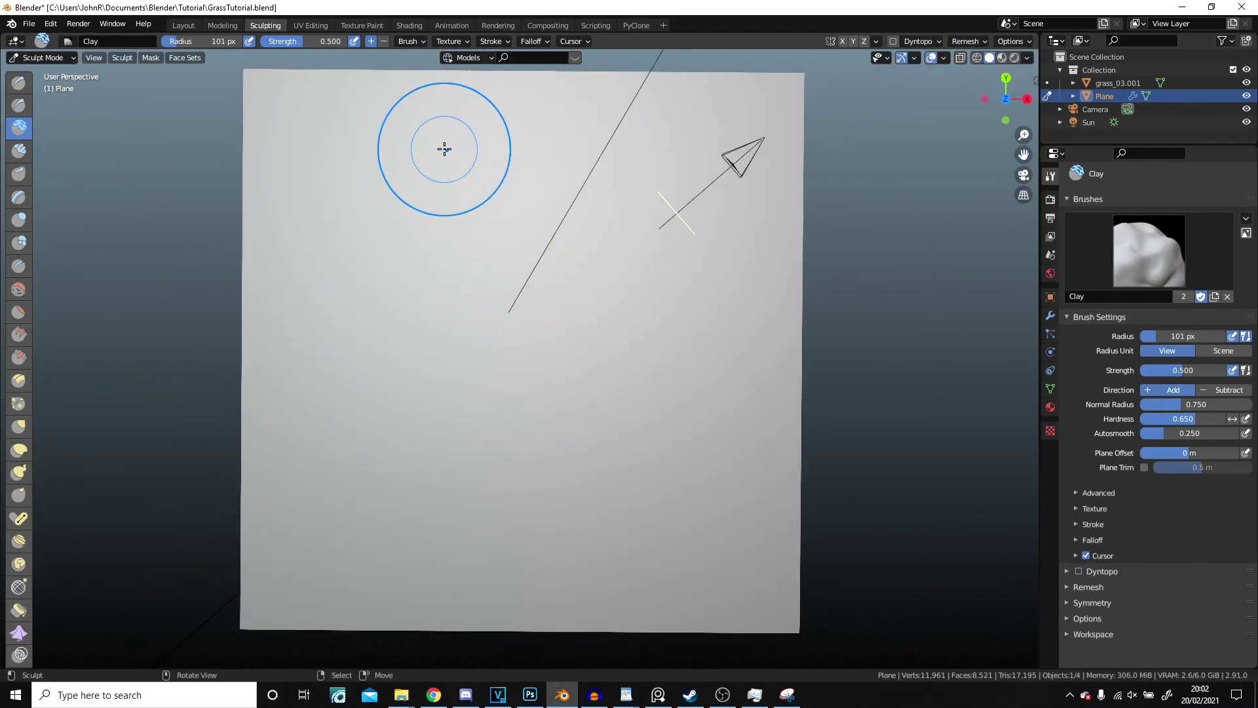
# Try a Clay stroke from the plane's far edge toward its centre
pyautogui.scroll(2, 522, 164)
pyautogui.keyDown('shift'); pyautogui.moveTo(524, 166); pyautogui.dragTo(528, 412, button='middle'); pyautogui.keyUp('shift')
pyautogui.scroll(1, 586, 262)
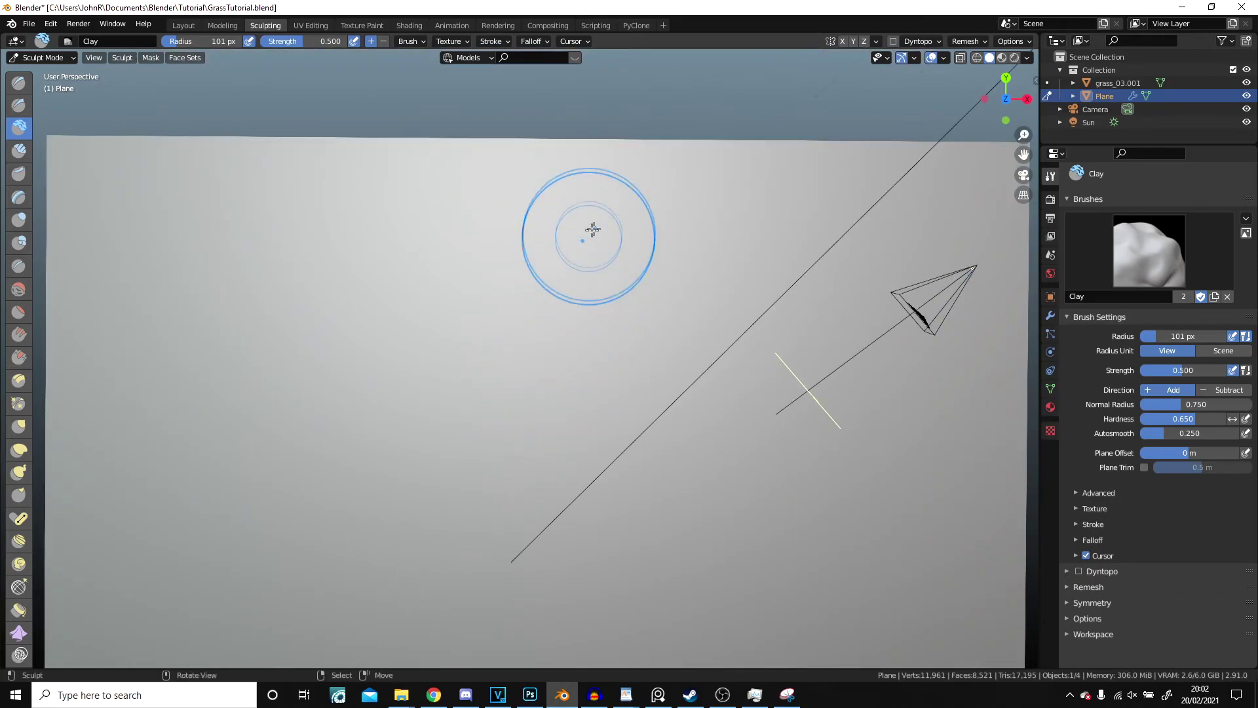
pyautogui.moveTo(603, 215)
pyautogui.mouseDown()
pyautogui.moveTo(570, 399)
pyautogui.moveTo(569, 388)
pyautogui.mouseUp()
pyautogui.scroll(-5, 567, 386)
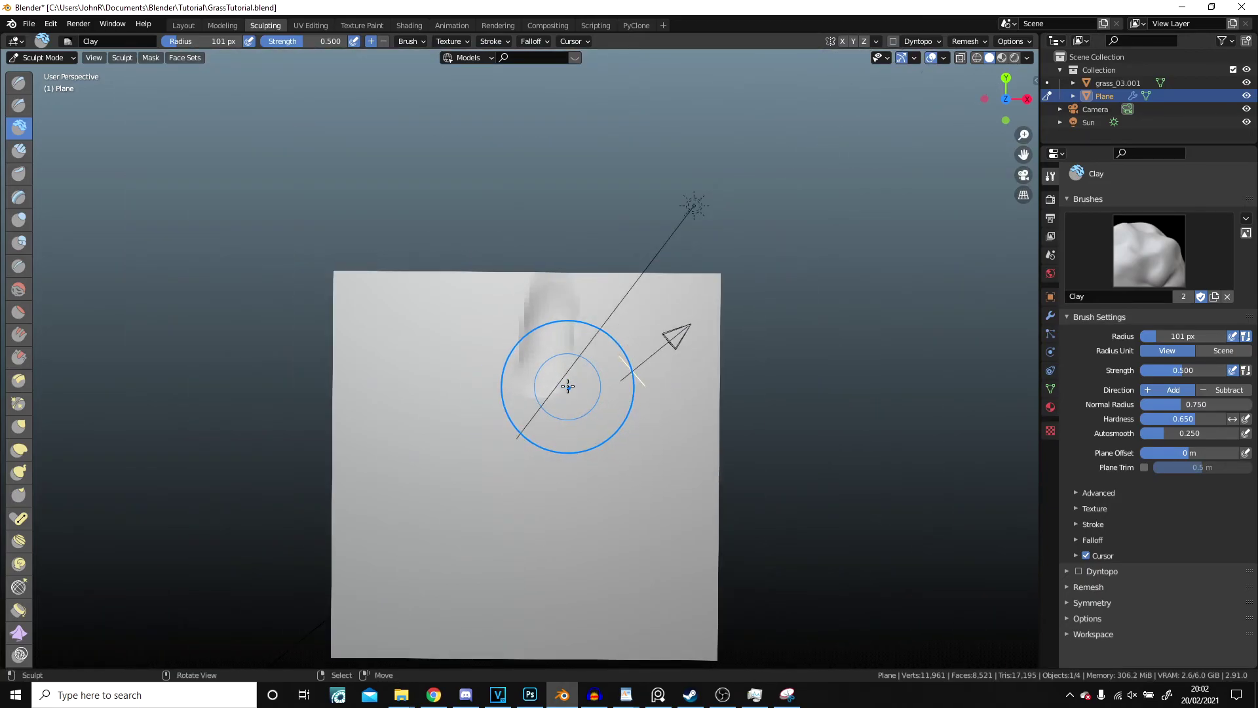
# In top view, carve a winding path from the plane's far edge past its centre with subtracting Clay strokes
pyautogui.press('KP_7')
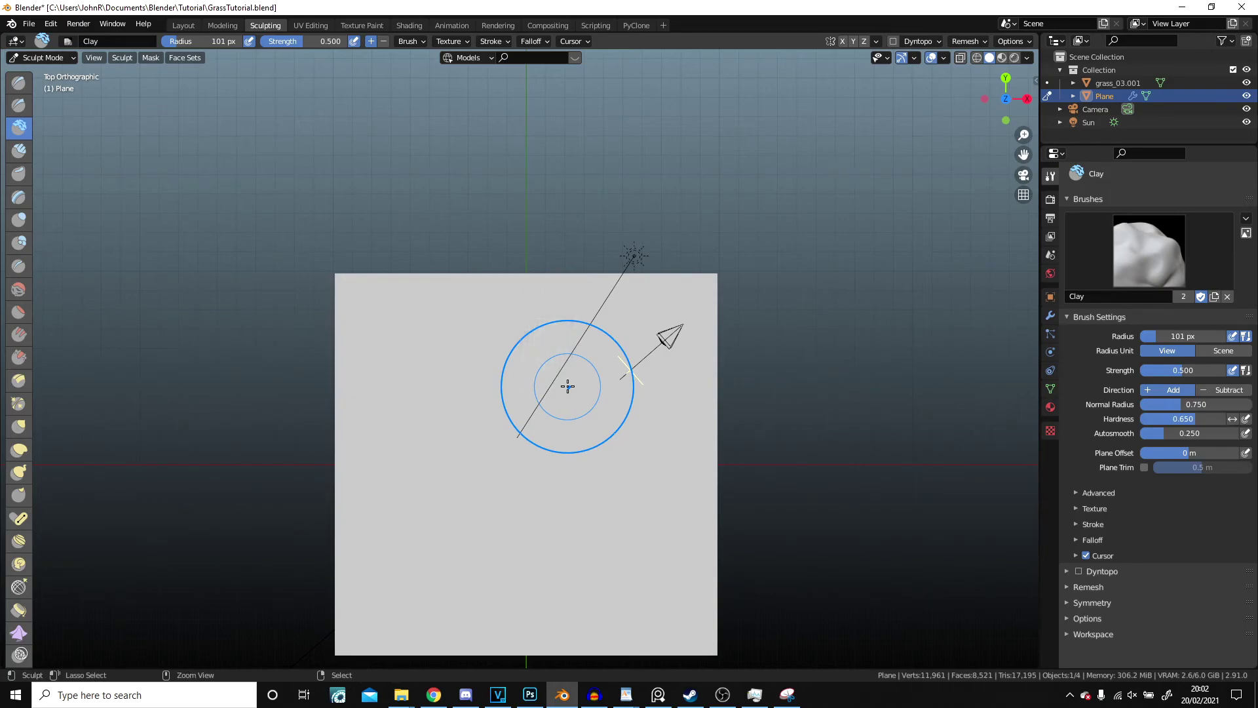
pyautogui.scroll(5, 618, 272)
pyautogui.scroll(-5, 622, 321)
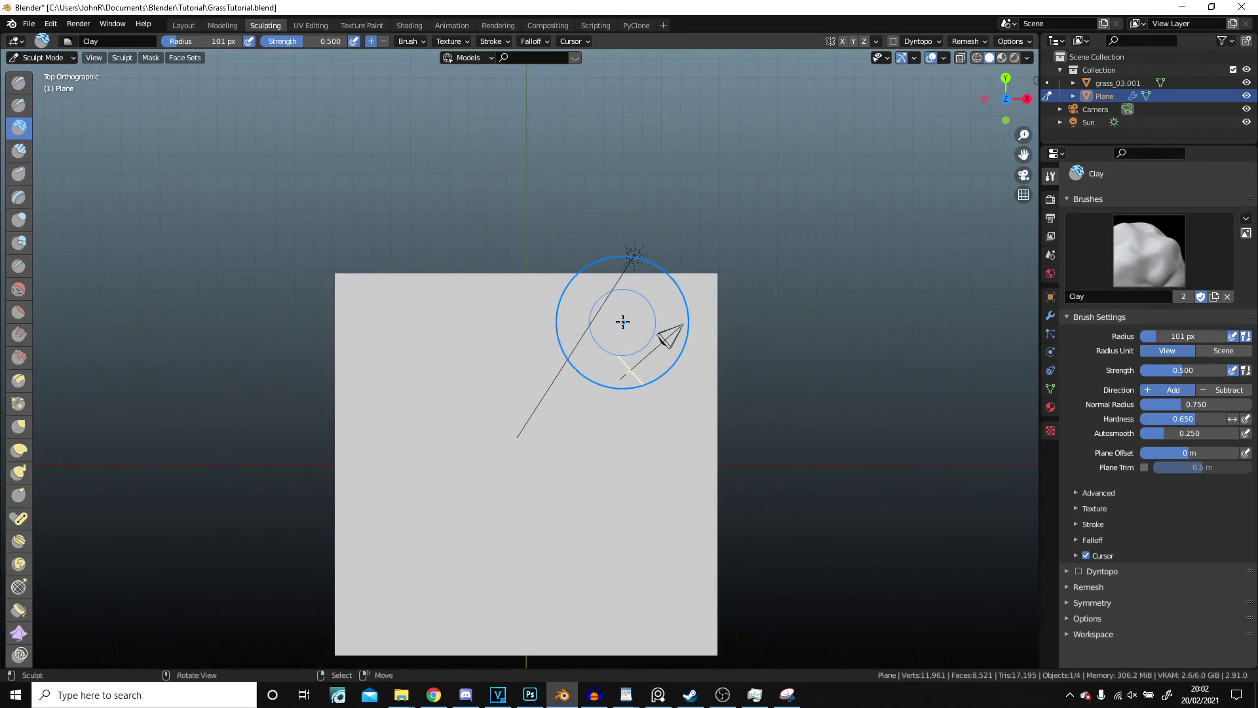
pyautogui.scroll(5, 622, 324)
pyautogui.moveTo(680, 134)
pyautogui.mouseDown()
pyautogui.moveTo(660, 216)
pyautogui.moveTo(553, 396)
pyautogui.moveTo(585, 397)
pyautogui.mouseUp()
pyautogui.keyDown('shift'); pyautogui.moveTo(600, 328); pyautogui.dragTo(633, 203, button='middle'); pyautogui.keyUp('shift')
pyautogui.moveTo(629, 207)
pyautogui.mouseDown()
pyautogui.moveTo(540, 366)
pyautogui.moveTo(542, 468)
pyautogui.mouseUp()
pyautogui.keyDown('shift'); pyautogui.moveTo(542, 354); pyautogui.dragTo(483, 194, button='middle'); pyautogui.keyUp('shift')
pyautogui.moveTo(484, 197); pyautogui.dragTo(506, 466)
pyautogui.keyDown('ctrl'); pyautogui.moveTo(479, 301); pyautogui.dragTo(502, 521); pyautogui.keyUp('ctrl')
pyautogui.keyDown('shift'); pyautogui.moveTo(493, 444); pyautogui.dragTo(445, 220, button='middle'); pyautogui.keyUp('shift')
pyautogui.keyDown('ctrl'); pyautogui.moveTo(445, 220); pyautogui.dragTo(528, 488); pyautogui.keyUp('ctrl')
pyautogui.scroll(-2, 530, 429)
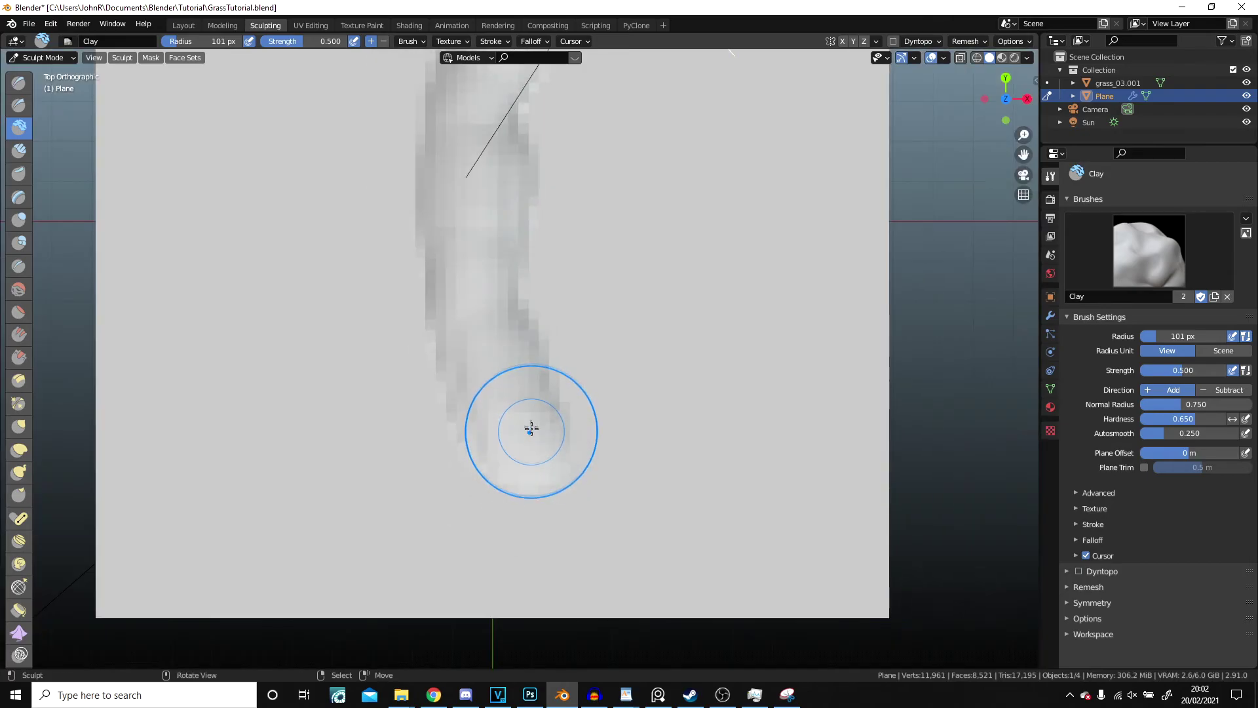
# Continue the carved path in a curve down to the plane's near edge with subtracting Clay strokes
pyautogui.scroll(-4, 529, 427)
pyautogui.scroll(4, 521, 413)
pyautogui.keyDown('shift'); pyautogui.moveTo(512, 383); pyautogui.dragTo(441, 317, button='middle'); pyautogui.keyUp('shift')
pyautogui.scroll(2, 426, 298)
pyautogui.moveTo(376, 235)
pyautogui.keyDown('ctrl'); pyautogui.mouseDown()
pyautogui.moveTo(418, 354)
pyautogui.moveTo(536, 429)
pyautogui.mouseUp(); pyautogui.keyUp('ctrl')
pyautogui.moveTo(486, 346)
pyautogui.keyDown('ctrl'); pyautogui.mouseDown()
pyautogui.moveTo(629, 556)
pyautogui.moveTo(632, 645)
pyautogui.mouseUp(); pyautogui.keyUp('ctrl')
pyautogui.scroll(-8, 588, 527)
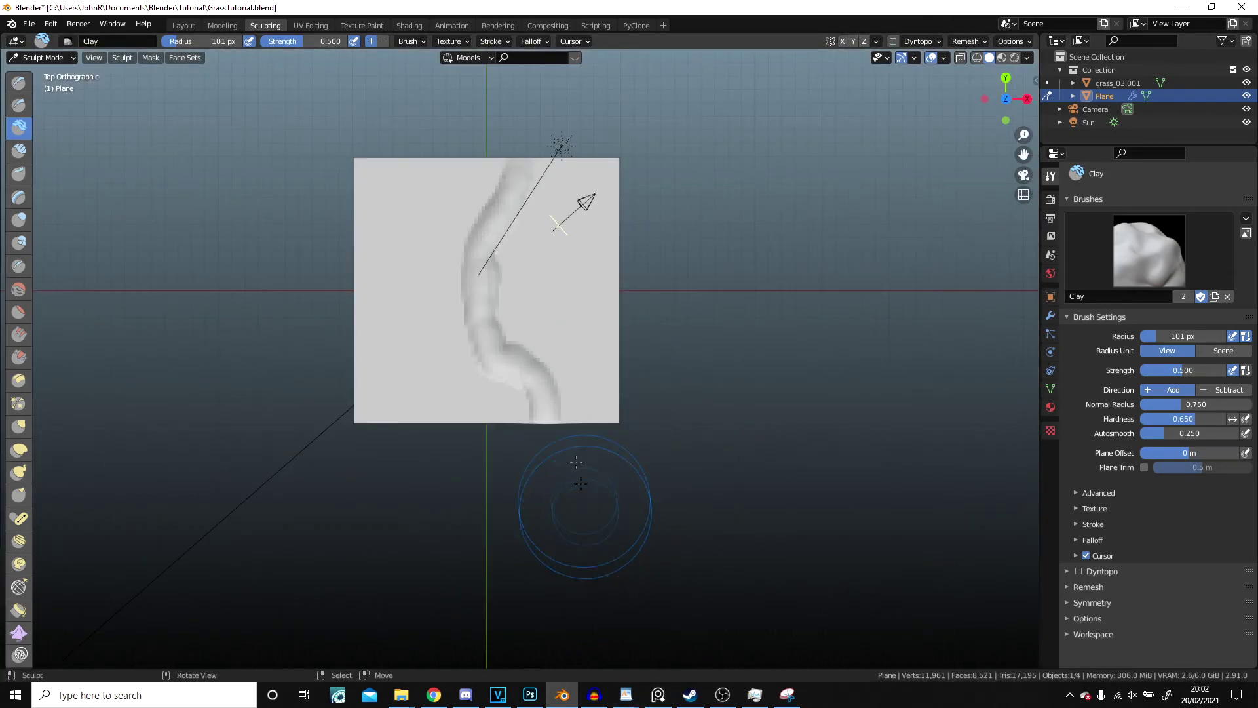
# Enlarge the Clay brush to a 185 px radius and build up uneven hills on the ground left of the path
pyautogui.scroll(4, 559, 367)
pyautogui.scroll(1, 566, 374)
pyautogui.moveTo(564, 407)
pyautogui.keyDown('shift'); pyautogui.mouseDown(button='middle')
pyautogui.moveTo(595, 368)
pyautogui.moveTo(693, 339)
pyautogui.mouseUp(button='middle'); pyautogui.keyUp('shift')
pyautogui.scroll(1, 683, 380)
pyautogui.moveTo(647, 514)
pyautogui.mouseDown()
pyautogui.moveTo(644, 470)
pyautogui.moveTo(629, 506)
pyautogui.moveTo(533, 482)
pyautogui.moveTo(354, 517)
pyautogui.moveTo(450, 466)
pyautogui.mouseUp()
pyautogui.press('f')
pyautogui.click(479, 507)
pyautogui.moveTo(399, 517)
pyautogui.mouseDown()
pyautogui.moveTo(345, 522)
pyautogui.moveTo(343, 534)
pyautogui.moveTo(422, 404)
pyautogui.moveTo(392, 272)
pyautogui.mouseUp()
pyautogui.keyDown('shift'); pyautogui.moveTo(392, 272); pyautogui.dragTo(398, 475, button='middle'); pyautogui.keyUp('shift')
pyautogui.moveTo(398, 475)
pyautogui.mouseDown()
pyautogui.moveTo(404, 438)
pyautogui.moveTo(286, 363)
pyautogui.mouseUp()
pyautogui.keyDown('shift'); pyautogui.moveTo(286, 363); pyautogui.dragTo(222, 603, button='middle'); pyautogui.keyUp('shift')
pyautogui.moveTo(222, 603)
pyautogui.mouseDown()
pyautogui.moveTo(405, 291)
pyautogui.moveTo(384, 440)
pyautogui.moveTo(331, 452)
pyautogui.moveTo(157, 230)
pyautogui.mouseUp()
pyautogui.keyDown('shift'); pyautogui.moveTo(387, 386); pyautogui.dragTo(206, 315, button='middle'); pyautogui.keyUp('shift')
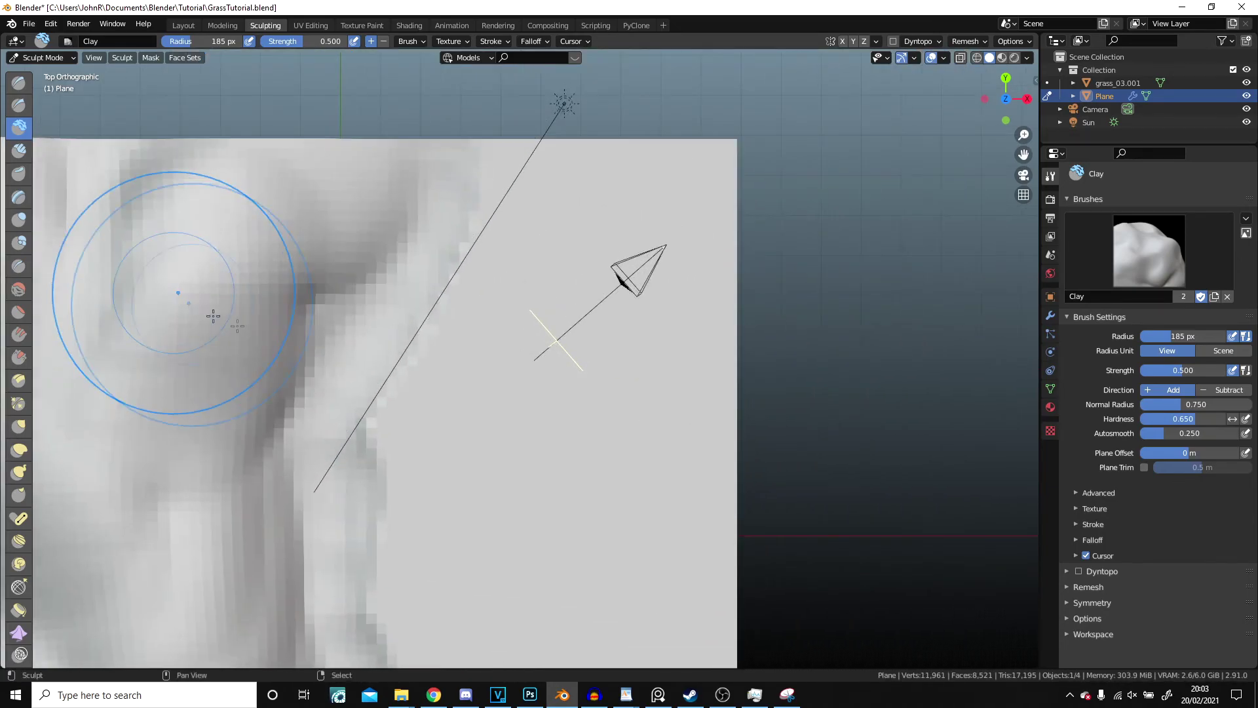
# Build up hills on the ground right of the path with the Clay brush at 185 px
pyautogui.moveTo(563, 260); pyautogui.dragTo(606, 226)
pyautogui.moveTo(567, 365)
pyautogui.mouseDown()
pyautogui.moveTo(650, 322)
pyautogui.moveTo(645, 528)
pyautogui.moveTo(557, 547)
pyautogui.mouseUp()
pyautogui.moveTo(592, 300); pyautogui.dragTo(655, 328)
pyautogui.keyDown('shift'); pyautogui.moveTo(650, 363); pyautogui.dragTo(607, 126, button='middle'); pyautogui.keyUp('shift')
pyautogui.moveTo(607, 126)
pyautogui.mouseDown()
pyautogui.moveTo(635, 474)
pyautogui.moveTo(601, 376)
pyautogui.moveTo(656, 509)
pyautogui.mouseUp()
pyautogui.keyDown('shift'); pyautogui.moveTo(657, 509); pyautogui.dragTo(647, 369, button='middle'); pyautogui.keyUp('shift')
pyautogui.moveTo(441, 197)
pyautogui.mouseDown()
pyautogui.moveTo(428, 195)
pyautogui.moveTo(489, 275)
pyautogui.moveTo(614, 555)
pyautogui.moveTo(576, 432)
pyautogui.mouseUp()
# Deepen the lower bend of the winding path with subtracting Clay strokes
pyautogui.scroll(4, 483, 449)
pyautogui.moveTo(492, 419)
pyautogui.keyDown('shift'); pyautogui.mouseDown(button='middle')
pyautogui.moveTo(690, 289)
pyautogui.moveTo(692, 273)
pyautogui.mouseUp(button='middle'); pyautogui.keyUp('shift')
pyautogui.keyDown('ctrl'); pyautogui.moveTo(485, 216); pyautogui.dragTo(566, 415); pyautogui.keyUp('ctrl')
pyautogui.keyDown('ctrl'); pyautogui.moveTo(298, 317); pyautogui.dragTo(459, 517); pyautogui.keyUp('ctrl')
pyautogui.keyDown('ctrl'); pyautogui.moveTo(525, 404); pyautogui.dragTo(675, 570); pyautogui.keyUp('ctrl')
pyautogui.scroll(-2, 402, 275)
pyautogui.keyDown('shift'); pyautogui.moveTo(461, 275); pyautogui.dragTo(542, 393, button='middle'); pyautogui.keyUp('shift')
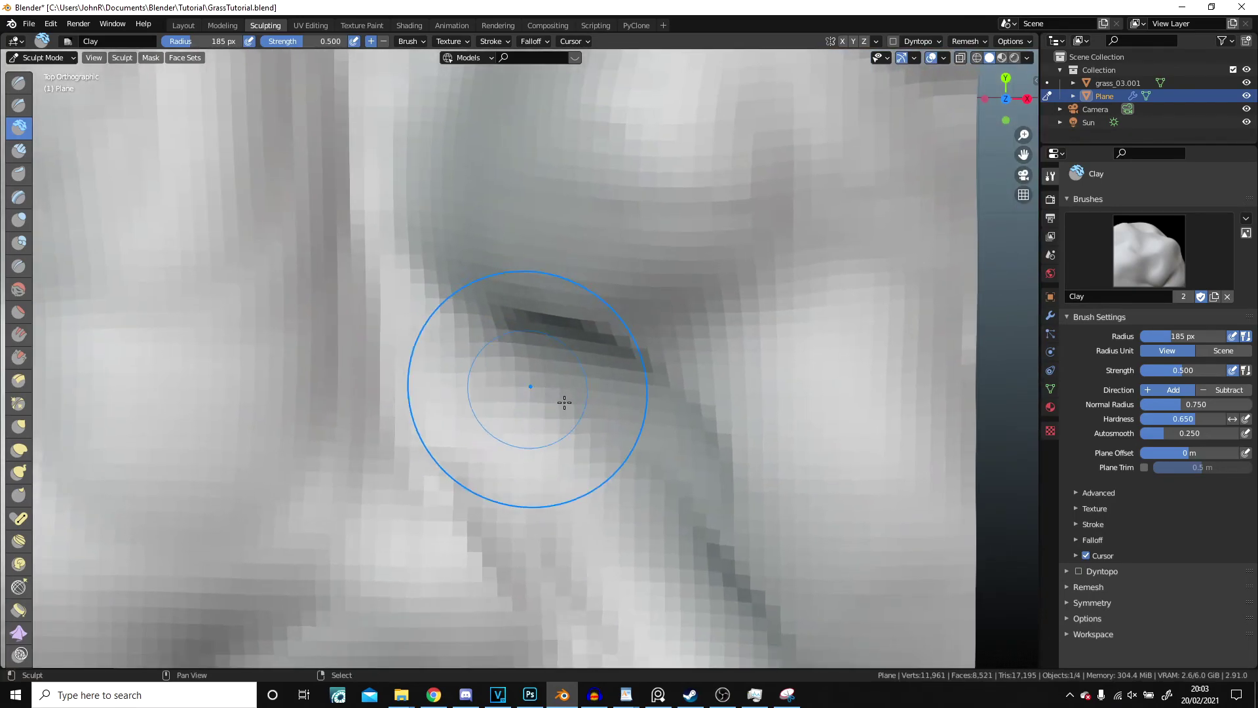
# Deepen the middle and upper stretches of the path with subtracting Clay strokes, and check the relief from an angle
pyautogui.scroll(2, 524, 380)
pyautogui.keyDown('shift'); pyautogui.moveTo(307, 208); pyautogui.dragTo(477, 521, button='middle'); pyautogui.keyUp('shift')
pyautogui.keyDown('ctrl'); pyautogui.moveTo(513, 468); pyautogui.dragTo(540, 246); pyautogui.keyUp('ctrl')
pyautogui.scroll(-2, 537, 244)
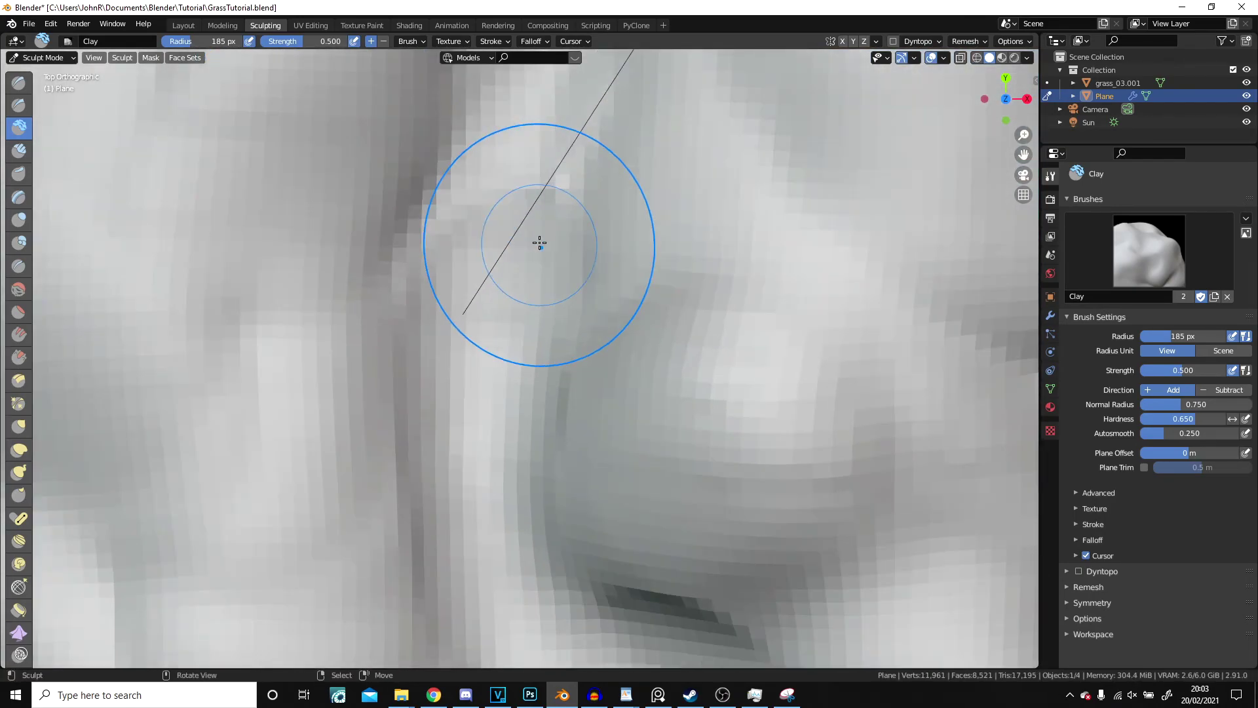
pyautogui.keyDown('shift'); pyautogui.moveTo(537, 244); pyautogui.dragTo(525, 367, button='middle'); pyautogui.keyUp('shift')
pyautogui.moveTo(424, 525)
pyautogui.keyDown('ctrl'); pyautogui.mouseDown()
pyautogui.moveTo(565, 165)
pyautogui.moveTo(586, 158)
pyautogui.mouseUp(); pyautogui.keyUp('ctrl')
pyautogui.keyDown('shift'); pyautogui.moveTo(538, 270); pyautogui.dragTo(496, 508, button='middle'); pyautogui.keyUp('shift')
pyautogui.scroll(-5, 655, 262)
pyautogui.moveTo(612, 471)
pyautogui.mouseDown(button='middle')
pyautogui.moveTo(593, 329)
pyautogui.moveTo(570, 360)
pyautogui.moveTo(581, 315)
pyautogui.moveTo(583, 360)
pyautogui.moveTo(531, 275)
pyautogui.moveTo(502, 271)
pyautogui.moveTo(536, 371)
pyautogui.moveTo(547, 244)
pyautogui.mouseUp(button='middle')
pyautogui.scroll(5, 592, 368)
pyautogui.scroll(-3, 569, 360)
pyautogui.press('KP_7')
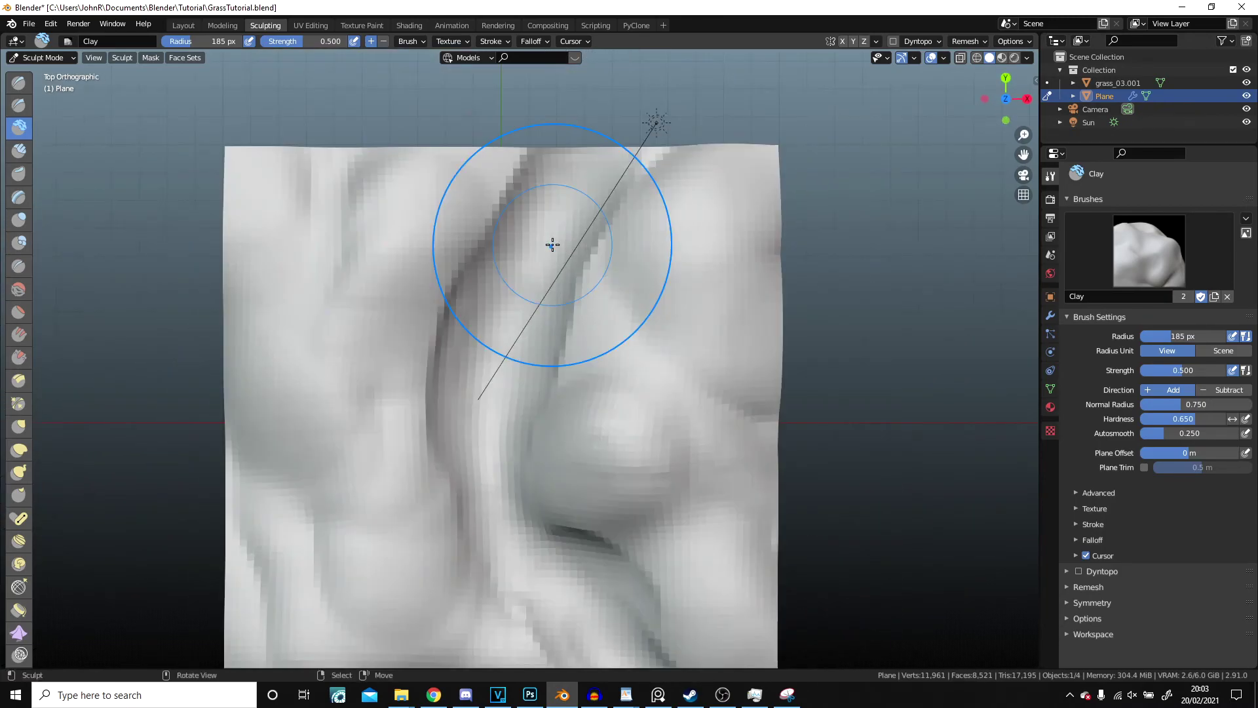
# Even out the path's bed from the far edge to the near edge with the Flatten brush, and inspect the terrain at low angles
pyautogui.click(18, 318)
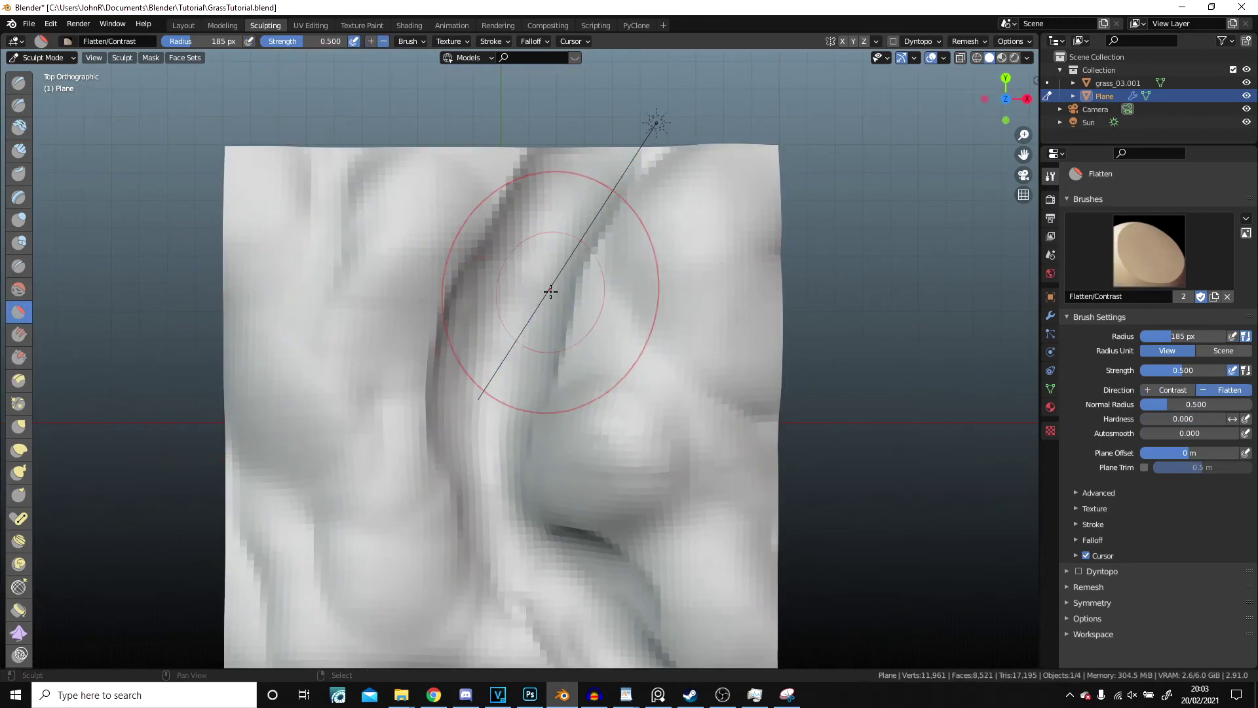
pyautogui.keyDown('shift'); pyautogui.moveTo(547, 289); pyautogui.dragTo(544, 334, button='middle'); pyautogui.keyUp('shift')
pyautogui.scroll(5, 544, 334)
pyautogui.keyDown('shift'); pyautogui.moveTo(579, 197); pyautogui.dragTo(542, 371, button='middle'); pyautogui.keyUp('shift')
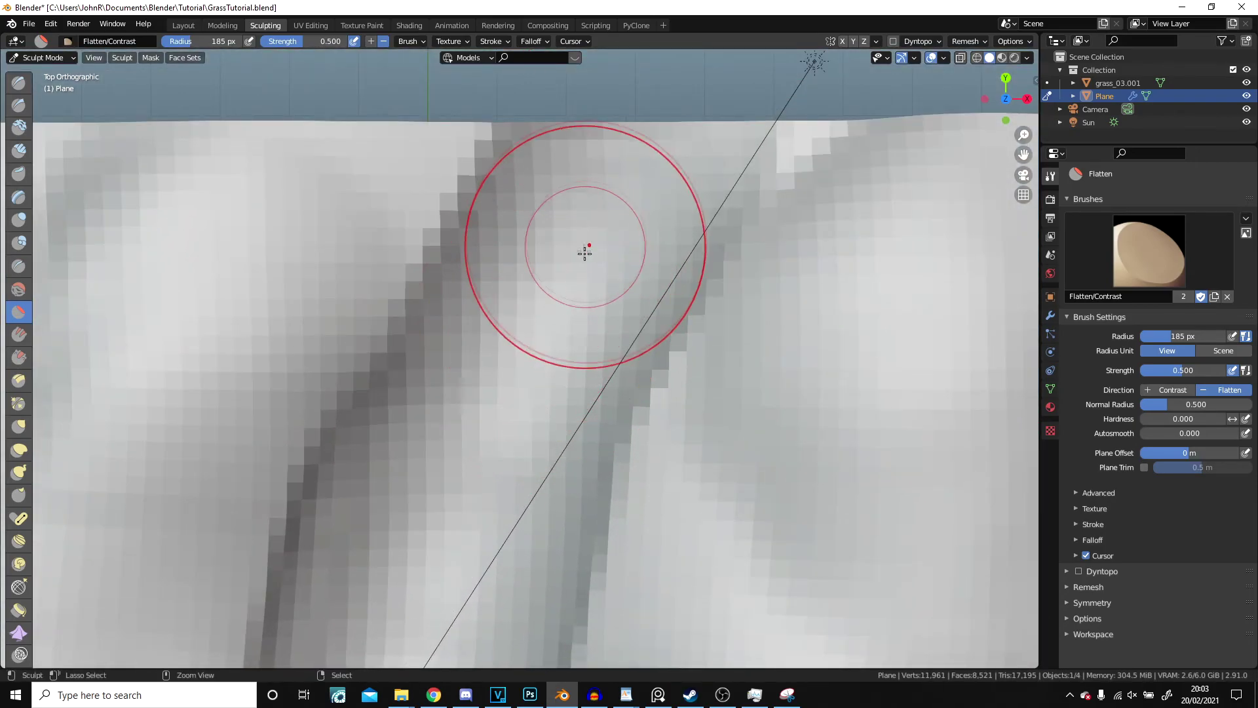
pyautogui.keyDown('shift'); pyautogui.moveTo(523, 439); pyautogui.dragTo(479, 436, button='middle'); pyautogui.keyUp('shift')
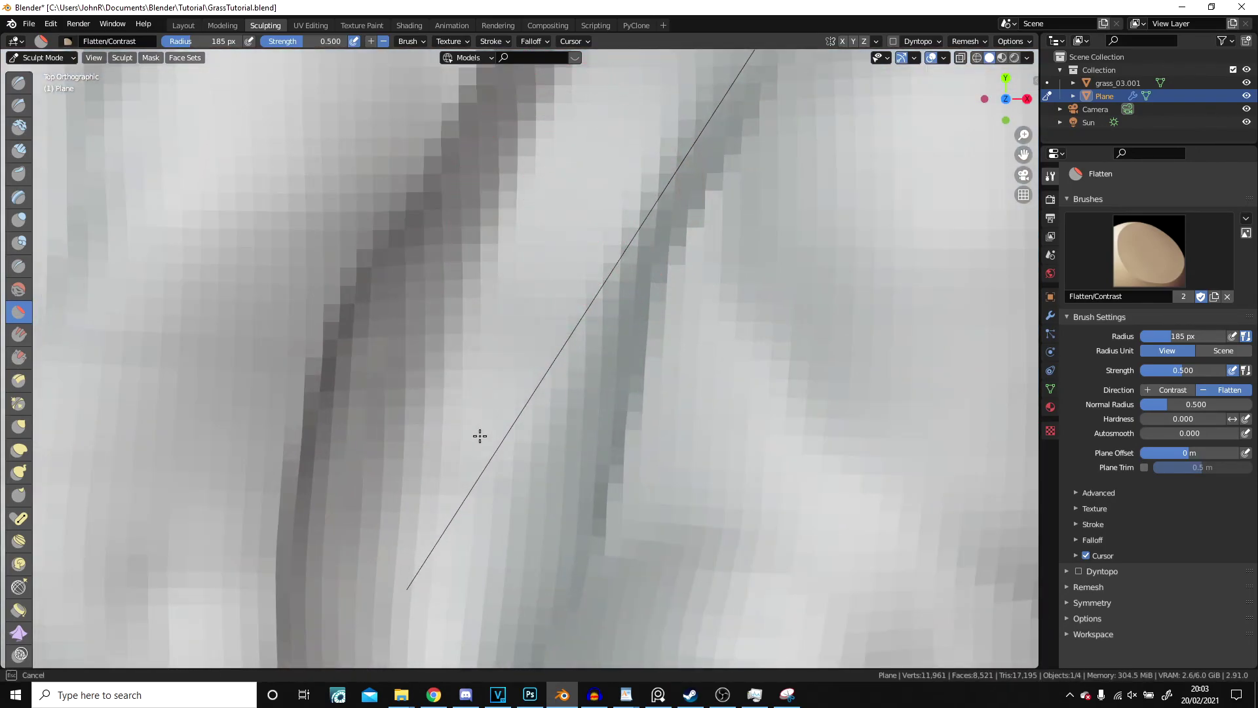
pyautogui.keyDown('shift'); pyautogui.moveTo(514, 319); pyautogui.dragTo(533, 186, button='middle'); pyautogui.keyUp('shift')
pyautogui.keyDown('shift'); pyautogui.moveTo(499, 383); pyautogui.dragTo(484, 186, button='middle'); pyautogui.keyUp('shift')
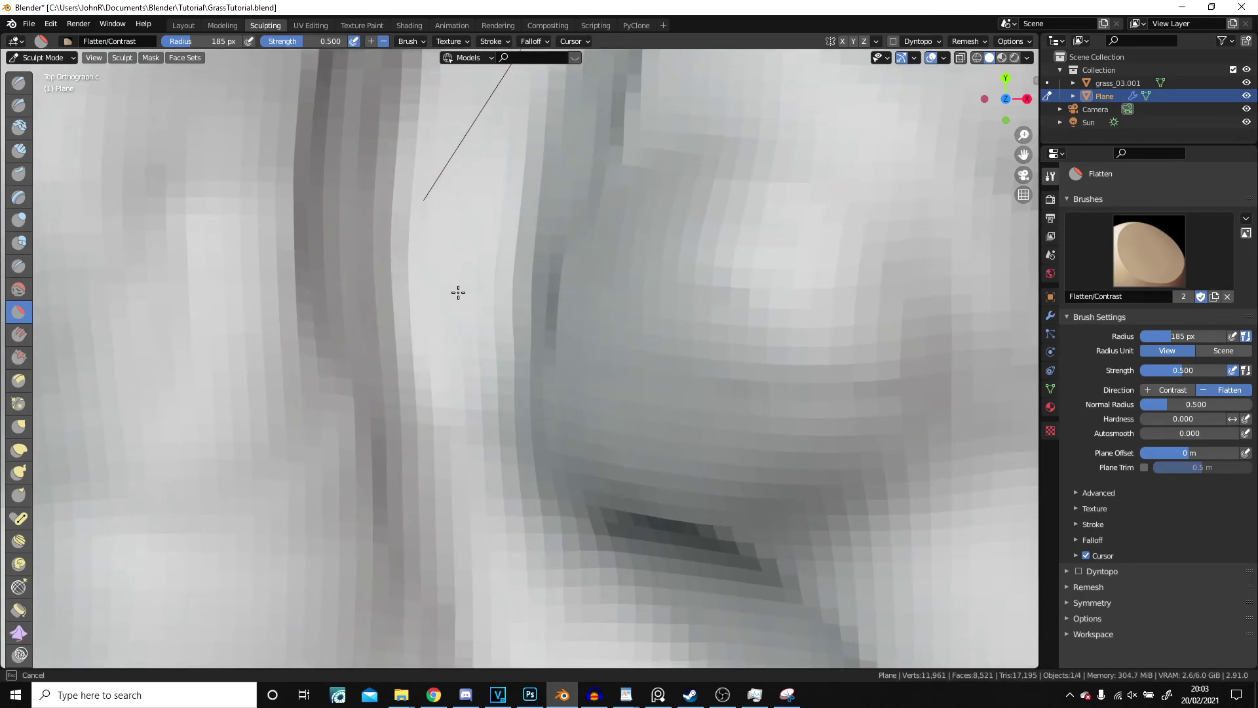
pyautogui.keyDown('shift'); pyautogui.moveTo(484, 401); pyautogui.dragTo(395, 175, button='middle'); pyautogui.keyUp('shift')
pyautogui.keyDown('shift'); pyautogui.moveTo(479, 376); pyautogui.dragTo(396, 218, button='middle'); pyautogui.keyUp('shift')
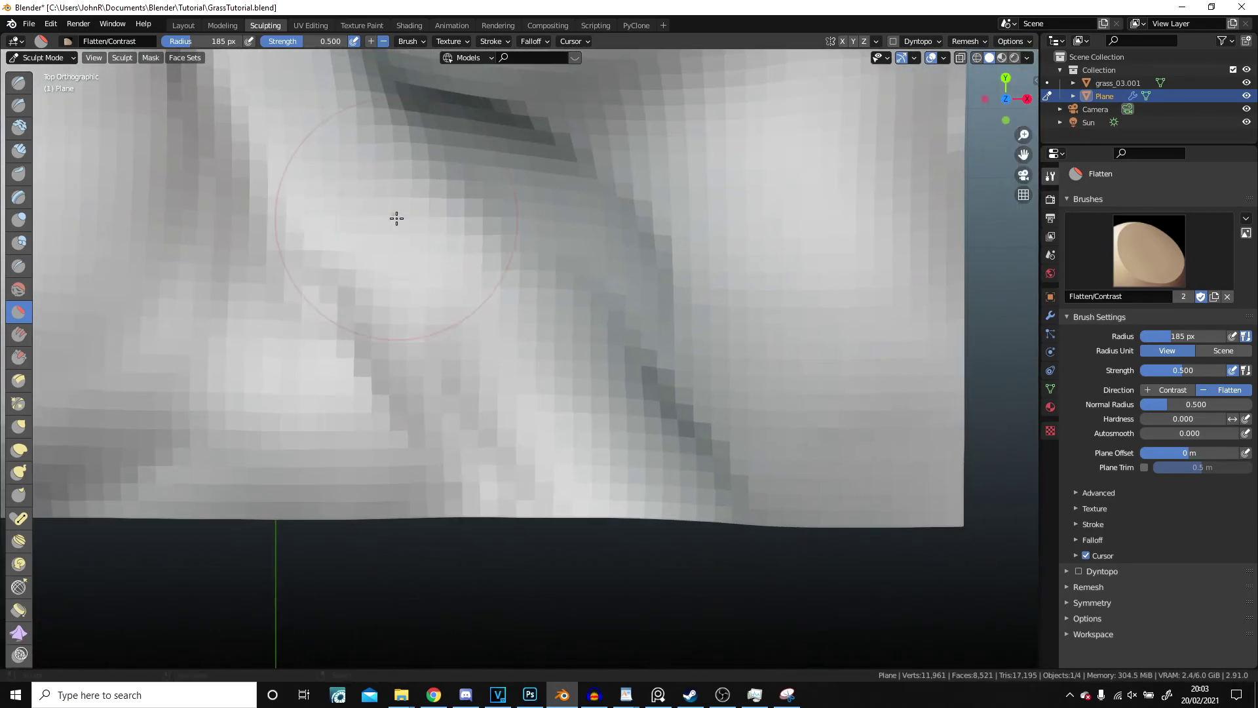
pyautogui.moveTo(677, 544); pyautogui.dragTo(610, 303, button='middle')
pyautogui.scroll(8, 610, 303)
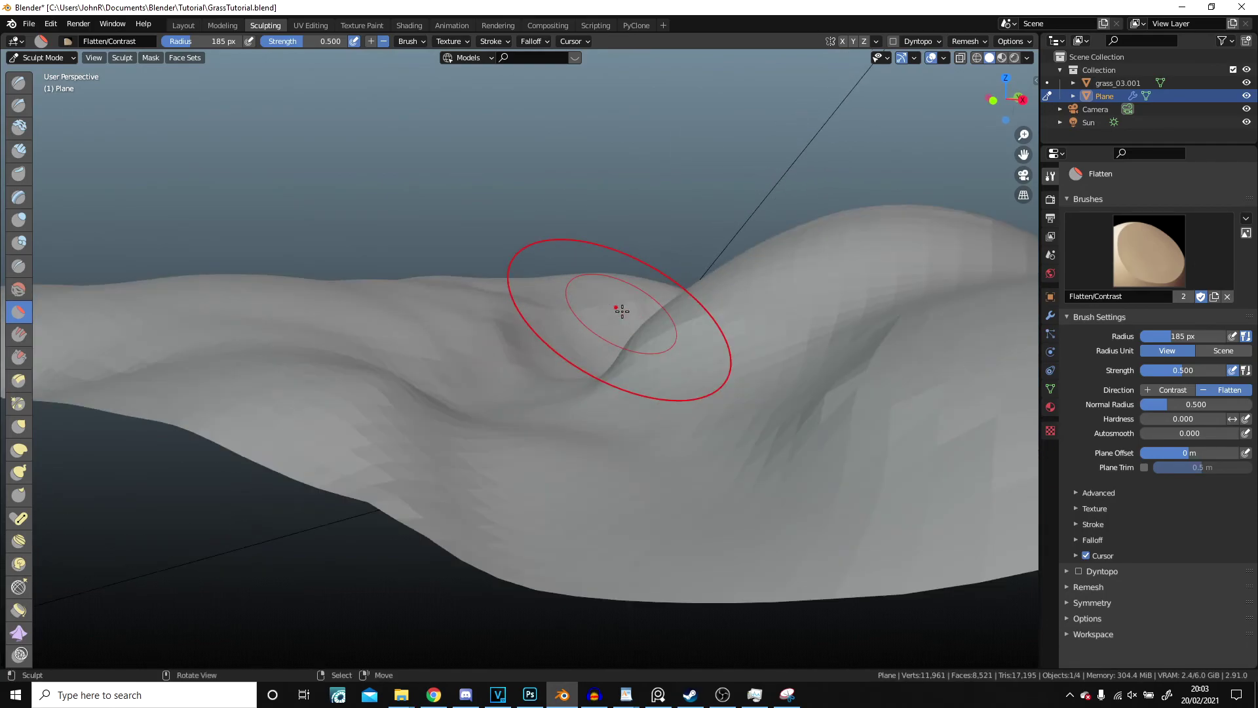
pyautogui.moveTo(492, 213)
pyautogui.mouseDown(button='middle')
pyautogui.moveTo(635, 427)
pyautogui.moveTo(665, 449)
pyautogui.moveTo(472, 407)
pyautogui.moveTo(643, 360)
pyautogui.moveTo(584, 332)
pyautogui.moveTo(542, 337)
pyautogui.moveTo(595, 413)
pyautogui.moveTo(477, 251)
pyautogui.mouseUp(button='middle')
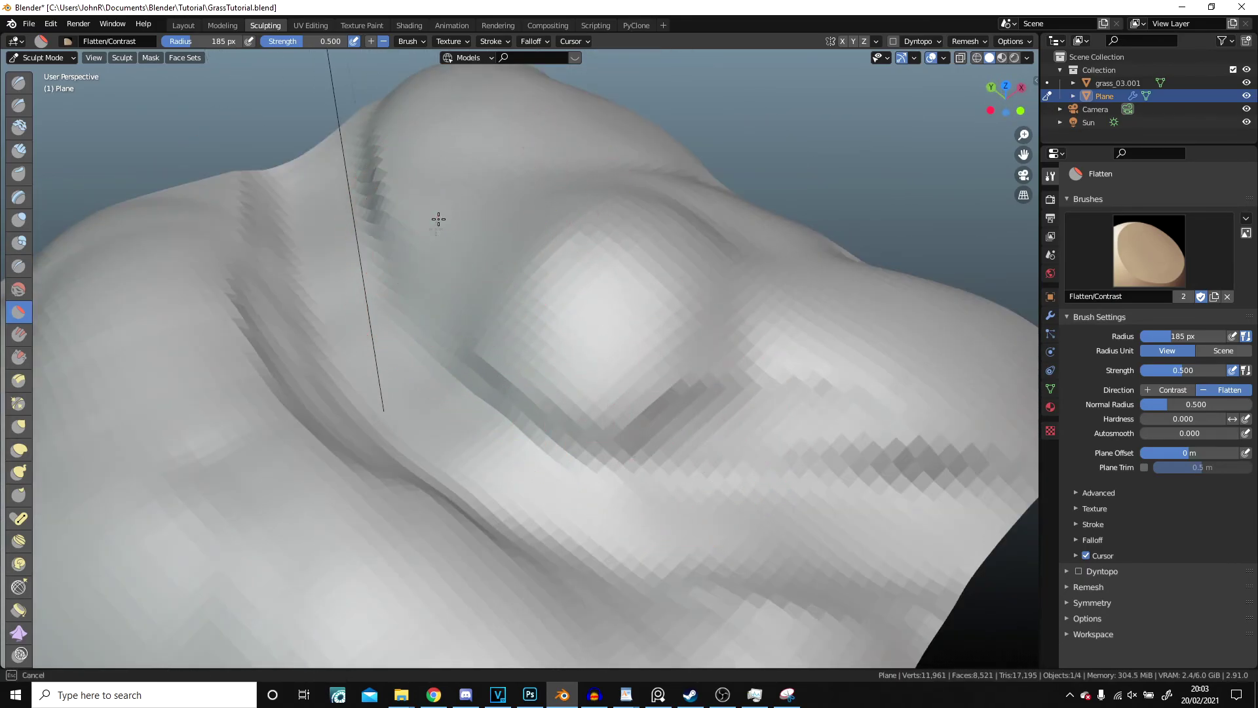
# Flatten the path's bed beside the large rounded hill and inspect the terrain from several angles
pyautogui.moveTo(436, 228); pyautogui.dragTo(531, 253)
pyautogui.scroll(-3, 589, 279)
pyautogui.moveTo(618, 290)
pyautogui.mouseDown(button='middle')
pyautogui.moveTo(792, 289)
pyautogui.moveTo(644, 267)
pyautogui.moveTo(617, 409)
pyautogui.mouseUp(button='middle')
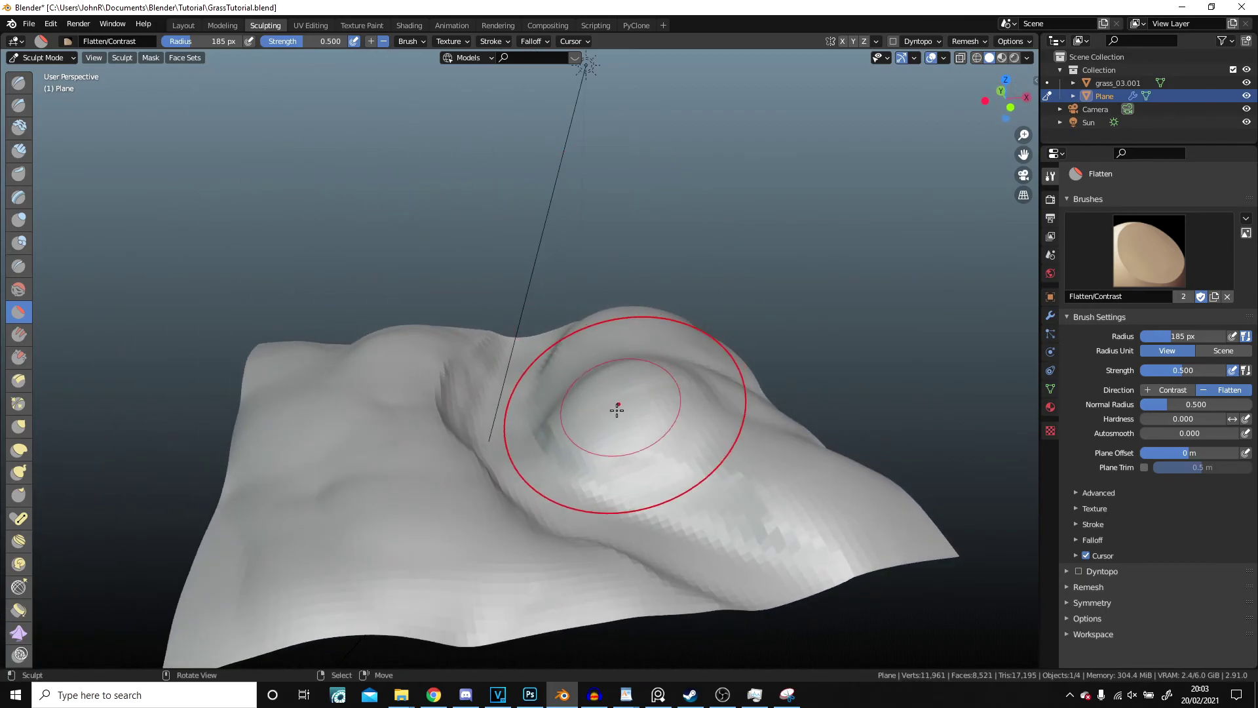
pyautogui.moveTo(674, 339); pyautogui.dragTo(367, 469, button='middle')
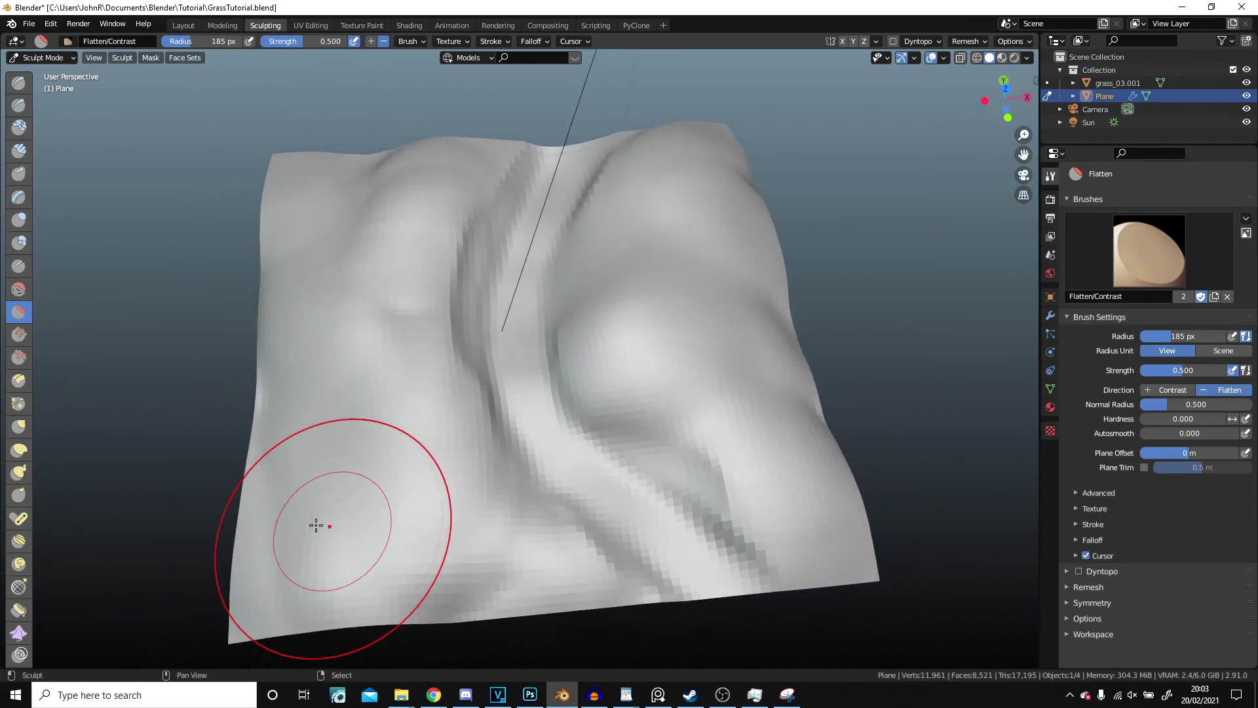
pyautogui.scroll(4, 714, 350)
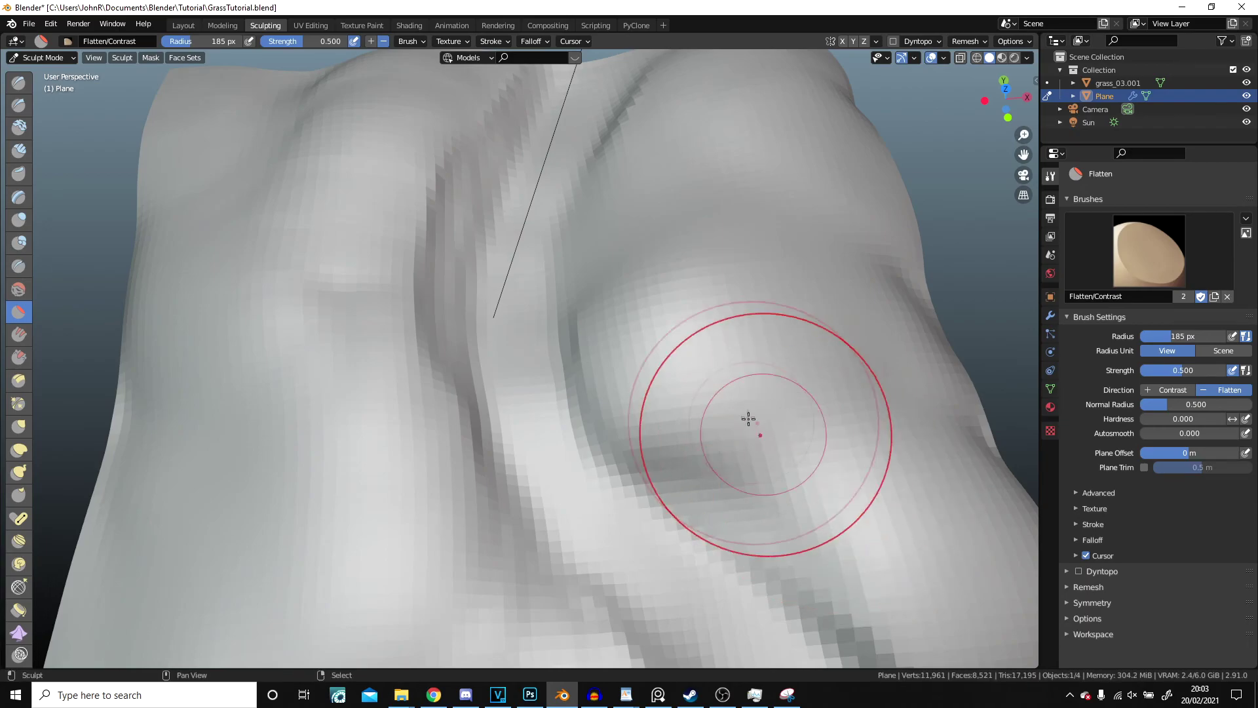
pyautogui.scroll(-3, 737, 255)
# Return the ground plane to Object Mode and preview the terrain with Rendered viewport shading
pyautogui.click(47, 59)
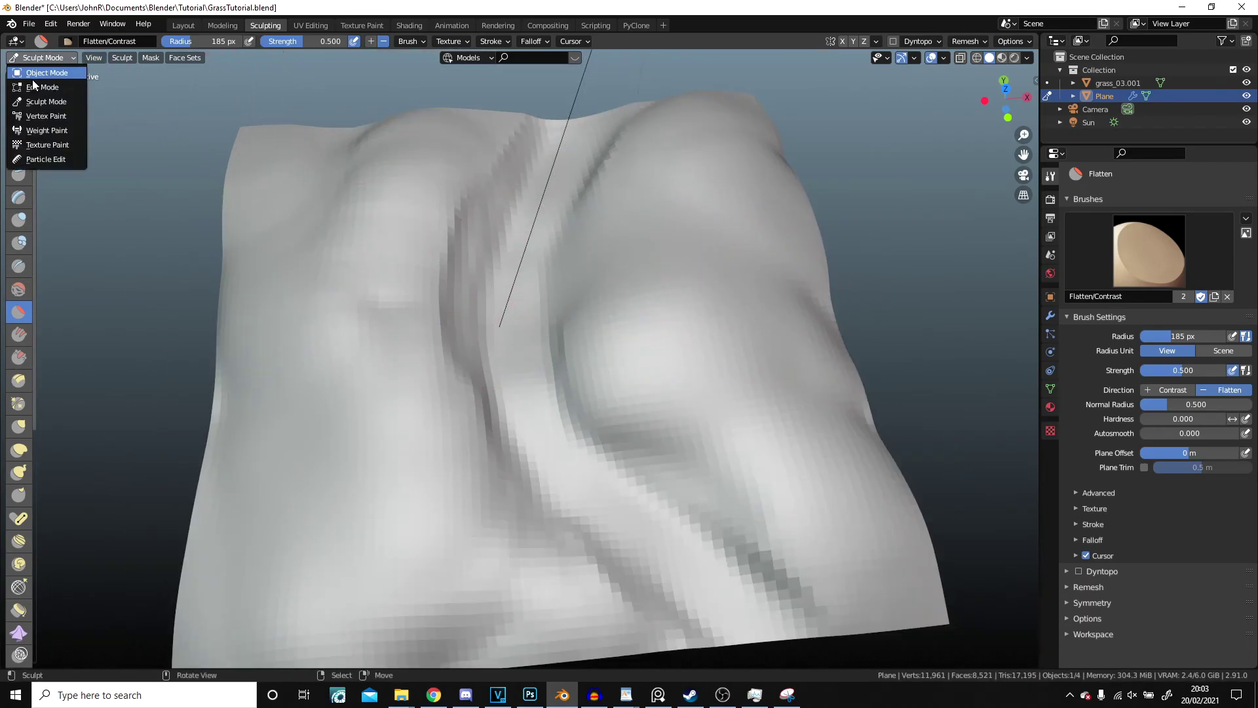
pyautogui.click(40, 72)
pyautogui.scroll(-5, 483, 258)
pyautogui.moveTo(482, 258)
pyautogui.mouseDown(button='middle')
pyautogui.moveTo(589, 266)
pyautogui.moveTo(576, 185)
pyautogui.moveTo(595, 289)
pyautogui.moveTo(592, 245)
pyautogui.moveTo(570, 264)
pyautogui.moveTo(659, 287)
pyautogui.moveTo(716, 281)
pyautogui.moveTo(603, 272)
pyautogui.moveTo(708, 275)
pyautogui.moveTo(790, 305)
pyautogui.mouseUp(button='middle')
pyautogui.scroll(3, 576, 184)
pyautogui.moveTo(490, 178)
pyautogui.mouseDown(button='middle')
pyautogui.moveTo(557, 222)
pyautogui.moveTo(552, 265)
pyautogui.moveTo(558, 253)
pyautogui.mouseUp(button='middle')
pyautogui.scroll(-4, 554, 218)
pyautogui.scroll(3, 552, 260)
pyautogui.click(1014, 58)
pyautogui.scroll(2, 647, 356)
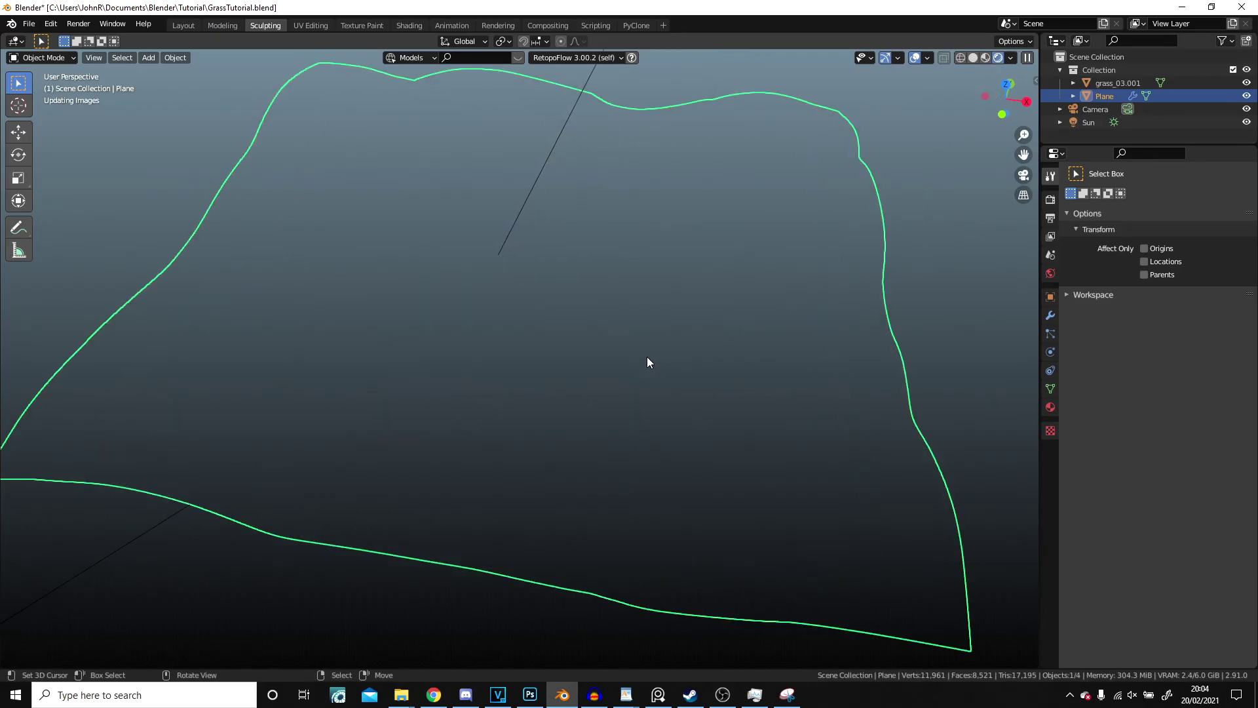
pyautogui.moveTo(600, 297)
pyautogui.mouseDown(button='middle')
pyautogui.moveTo(695, 250)
pyautogui.moveTo(669, 274)
pyautogui.moveTo(619, 262)
pyautogui.moveTo(573, 282)
pyautogui.mouseUp(button='middle')
# Apply Shade Smooth to the ground plane and inspect the displaced surface up close
pyautogui.click(174, 58)
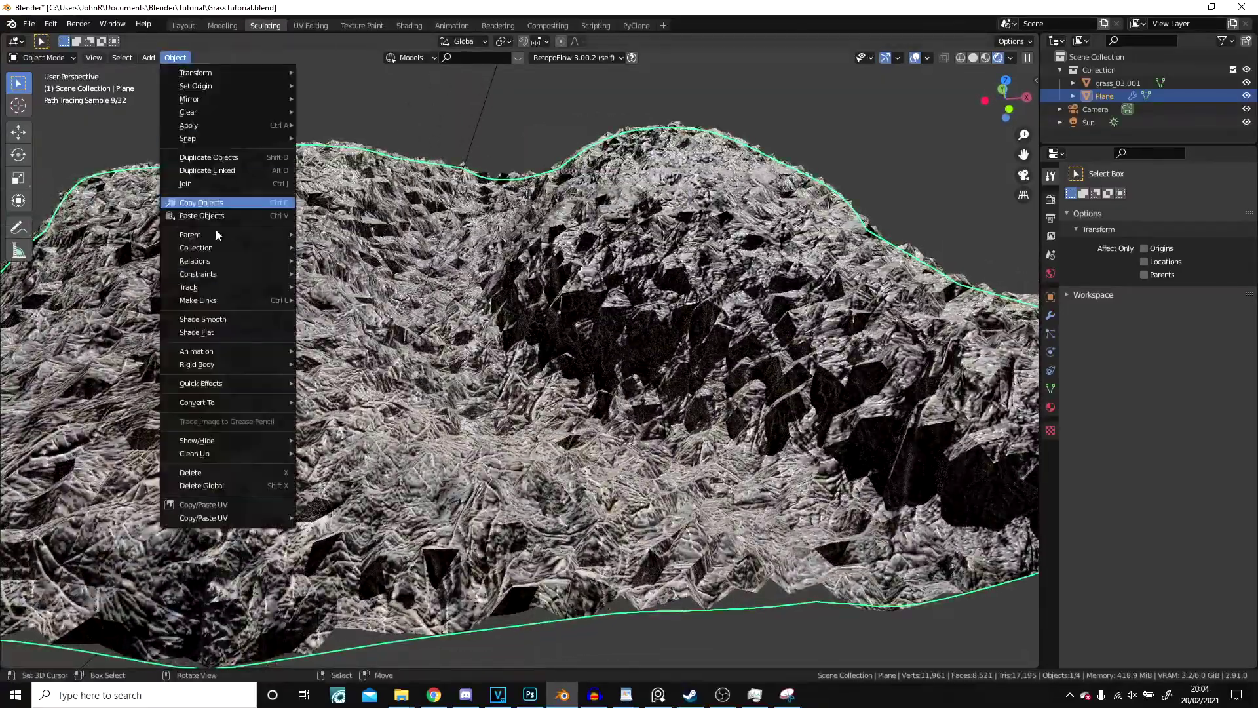
pyautogui.click(222, 321)
pyautogui.moveTo(490, 368); pyautogui.dragTo(541, 368, button='middle')
pyautogui.scroll(3, 494, 396)
pyautogui.scroll(-3, 502, 357)
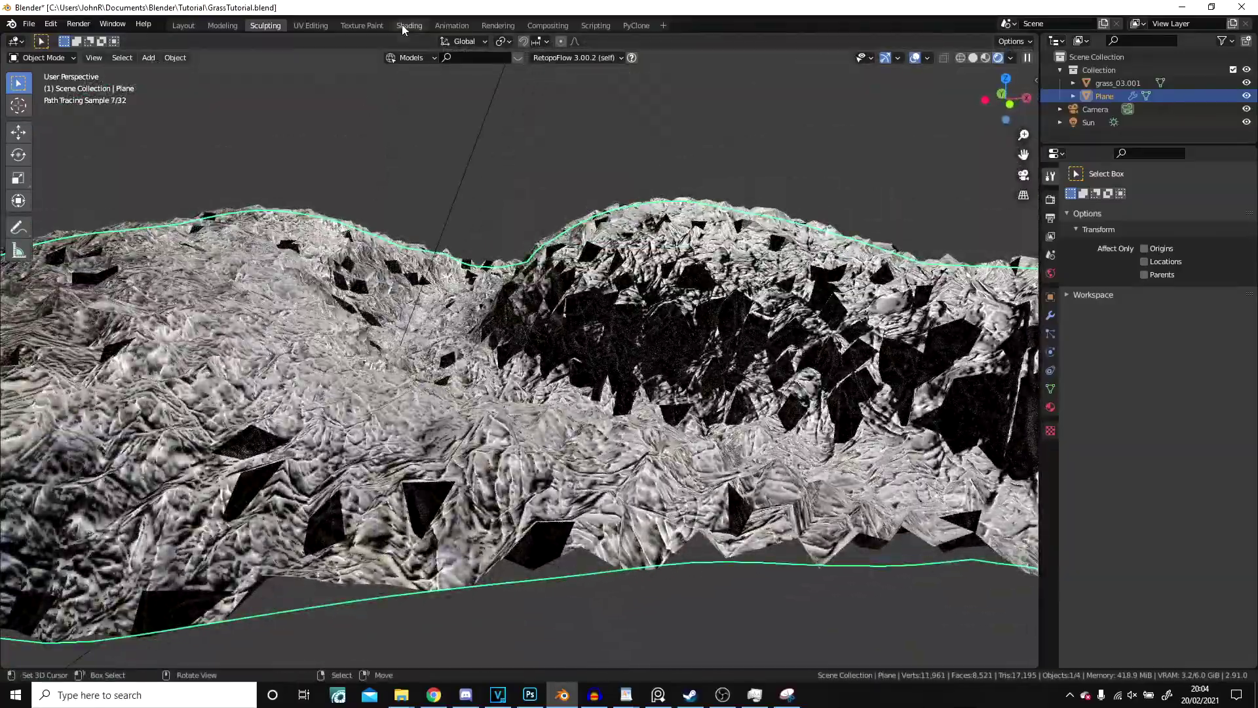
# Open the Shading workspace with rendered shading and reduce the Dirt material's Displacement scale to 0.5
pyautogui.click(405, 25)
pyautogui.scroll(4, 706, 196)
pyautogui.click(1015, 58)
pyautogui.scroll(1, 781, 464)
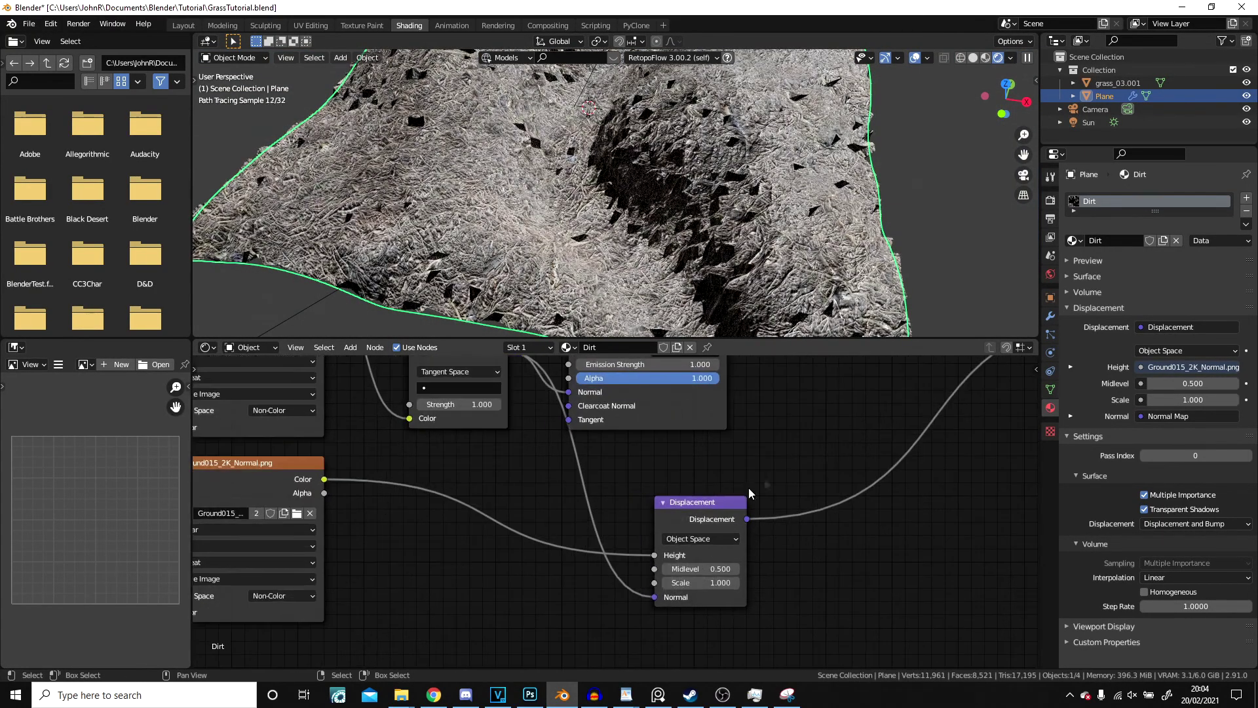
pyautogui.click(664, 579)
pyautogui.click(665, 580)
pyautogui.click(666, 579)
pyautogui.click(666, 579)
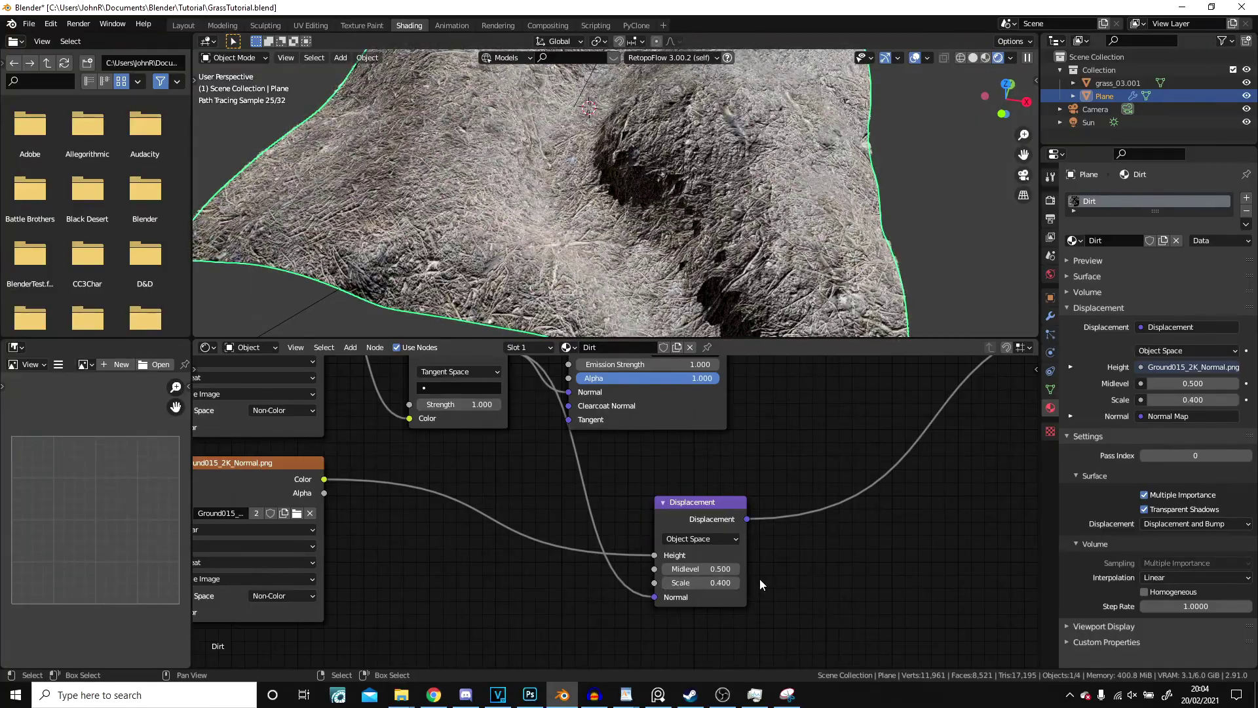
pyautogui.moveTo(613, 171)
pyautogui.mouseDown(button='middle')
pyautogui.moveTo(580, 151)
pyautogui.moveTo(564, 254)
pyautogui.moveTo(560, 227)
pyautogui.mouseUp(button='middle')
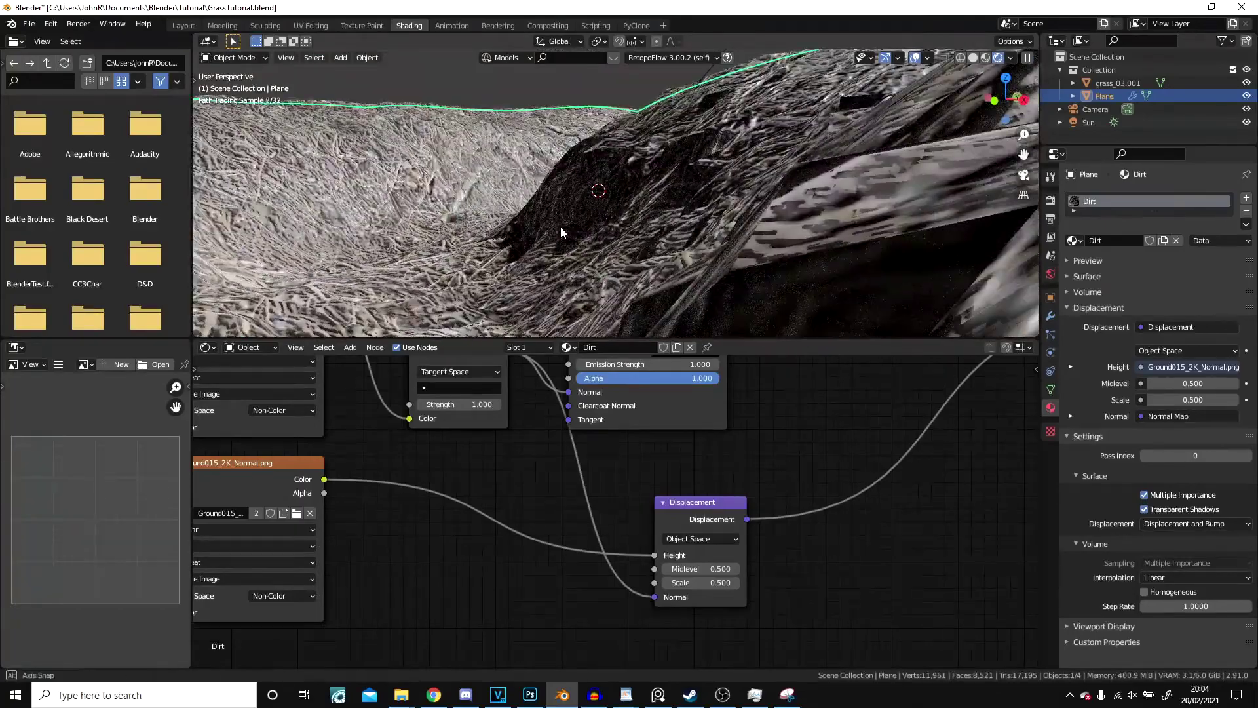
# Lower the Displacement node's scale to 0 and check the dirt surface near and far
pyautogui.click(664, 581)
pyautogui.click(665, 582)
pyautogui.click(664, 581)
pyautogui.click(664, 581)
pyautogui.scroll(-5, 558, 262)
pyautogui.scroll(8, 594, 304)
pyautogui.scroll(-5, 646, 262)
pyautogui.scroll(7, 655, 203)
pyautogui.scroll(-10, 583, 494)
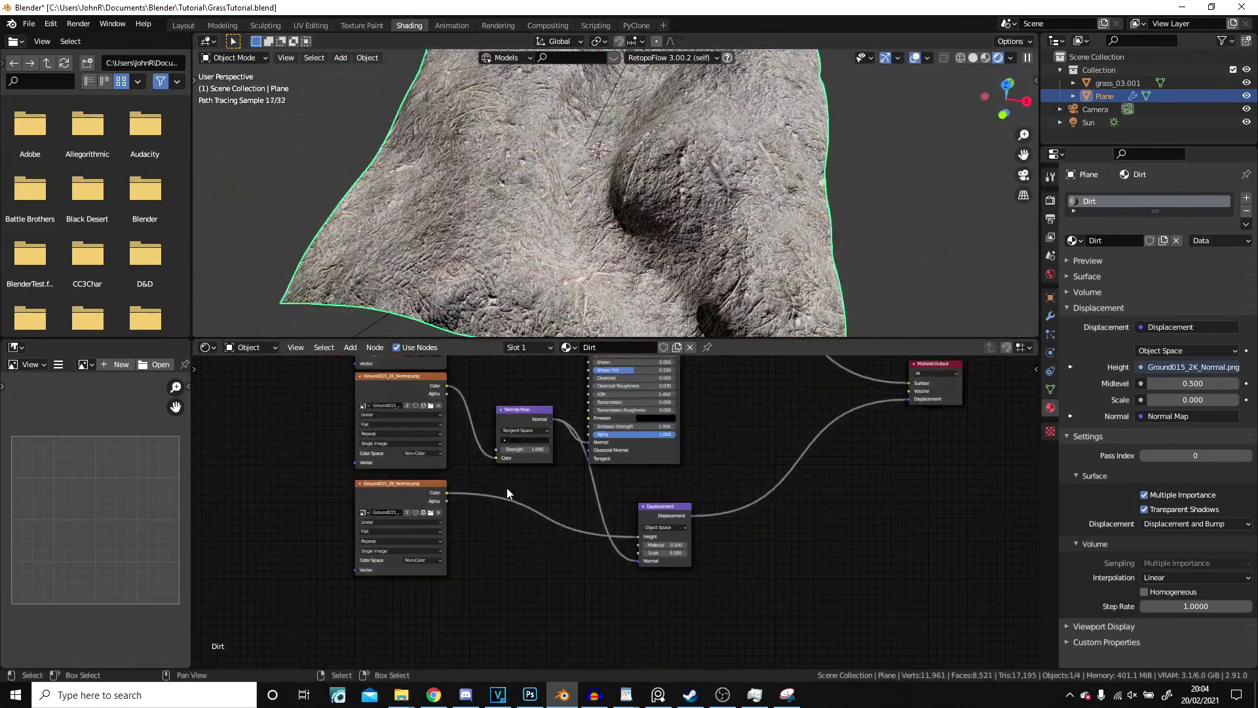
# Add a Mapping node in front of the dirt image texture nodes
pyautogui.moveTo(506, 488); pyautogui.dragTo(676, 591, button='middle')
pyautogui.moveTo(467, 428); pyautogui.dragTo(564, 517, button='middle')
pyautogui.scroll(1, 436, 482)
pyautogui.hotkey('shift', 'a')
pyautogui.moveTo(395, 485)
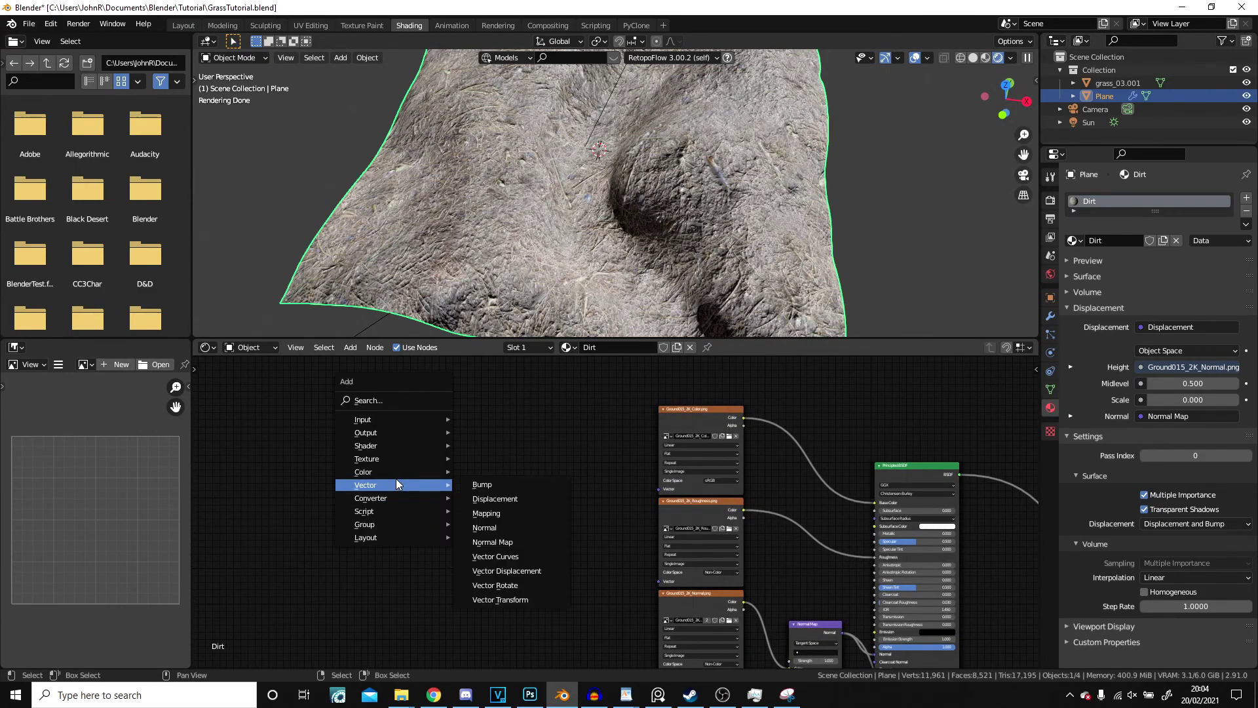
pyautogui.click(497, 515)
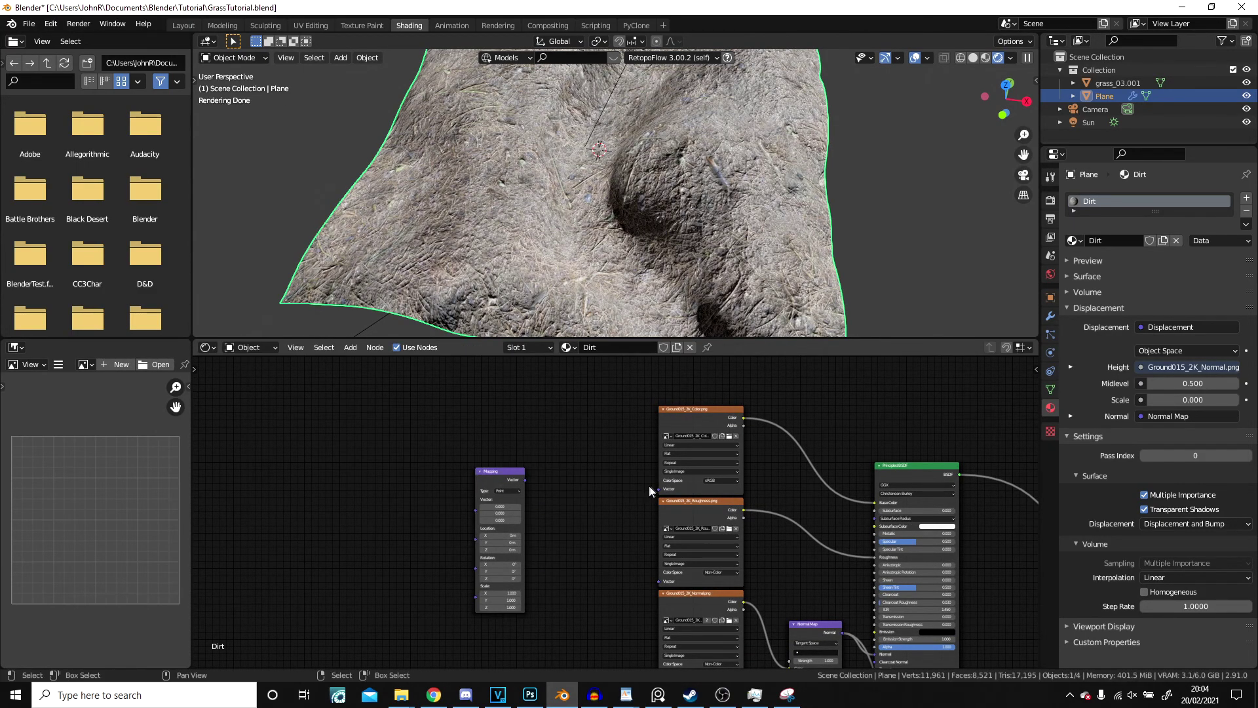
# Connect the Mapping node's vector output to the Color, Roughness and both Normal image textures
pyautogui.moveTo(658, 489); pyautogui.dragTo(525, 480)
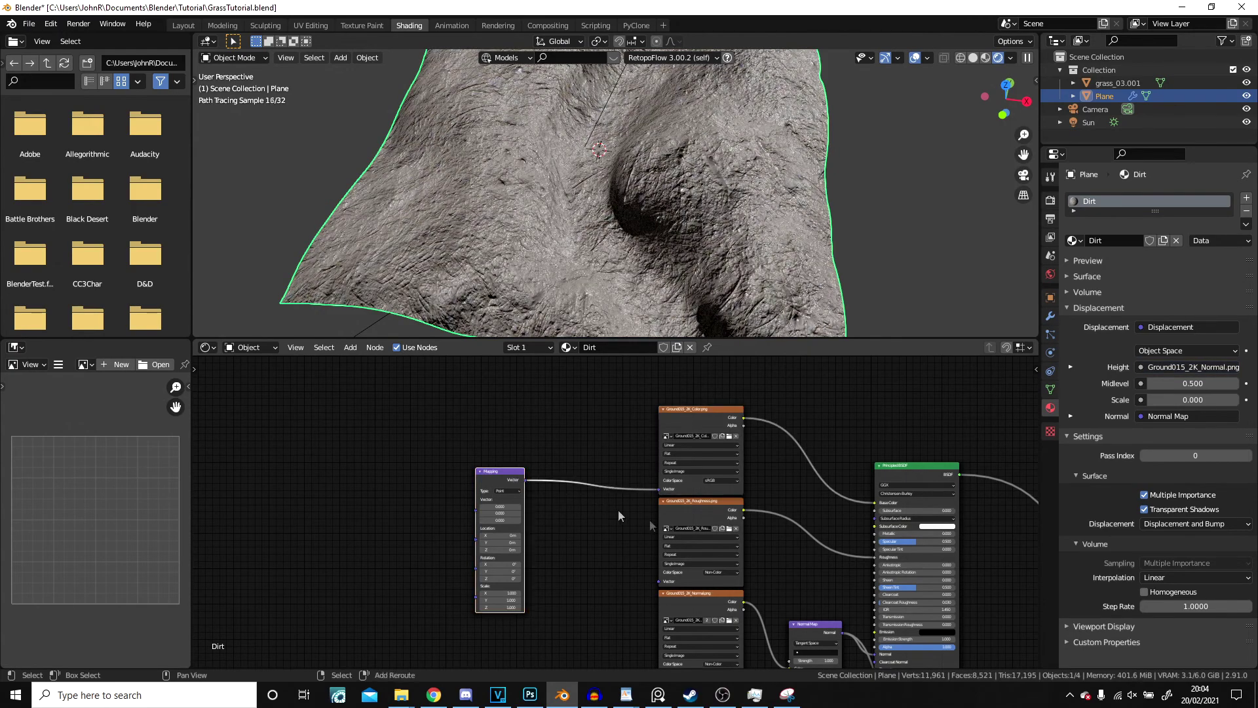
pyautogui.keyDown('shift'); pyautogui.moveTo(694, 619); pyautogui.dragTo(615, 488, button='middle'); pyautogui.keyUp('shift')
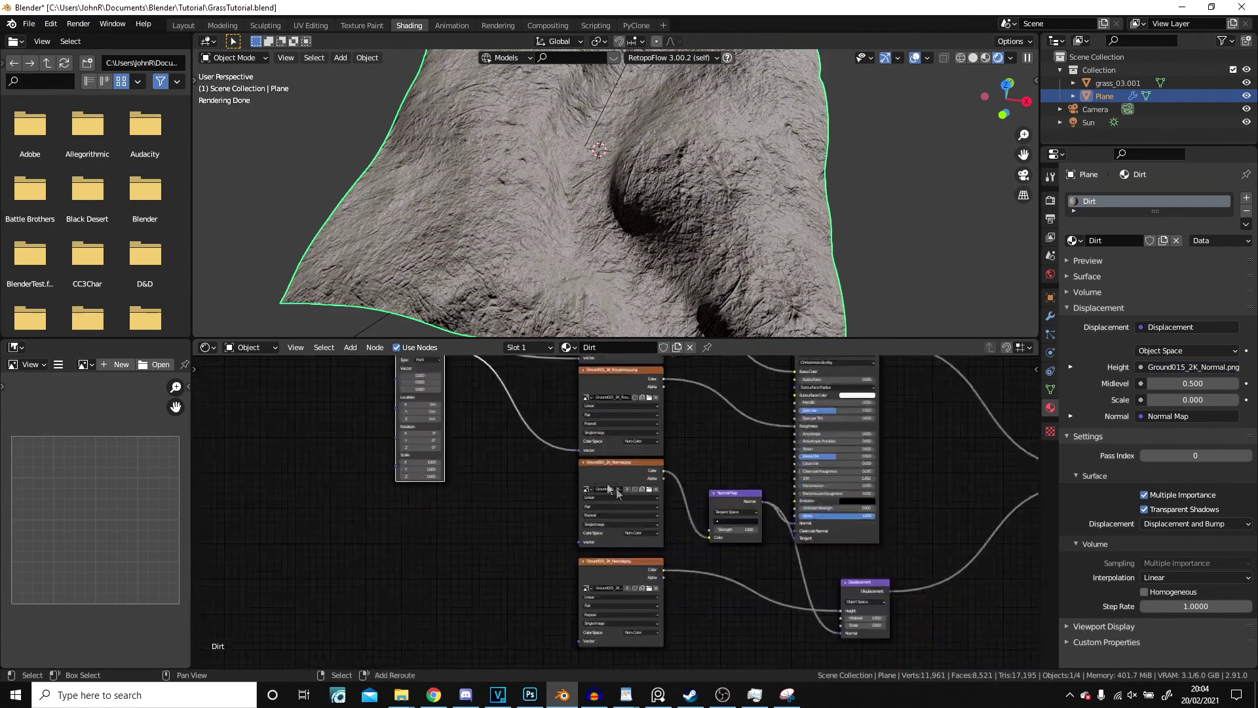
pyautogui.moveTo(579, 542); pyautogui.dragTo(433, 372)
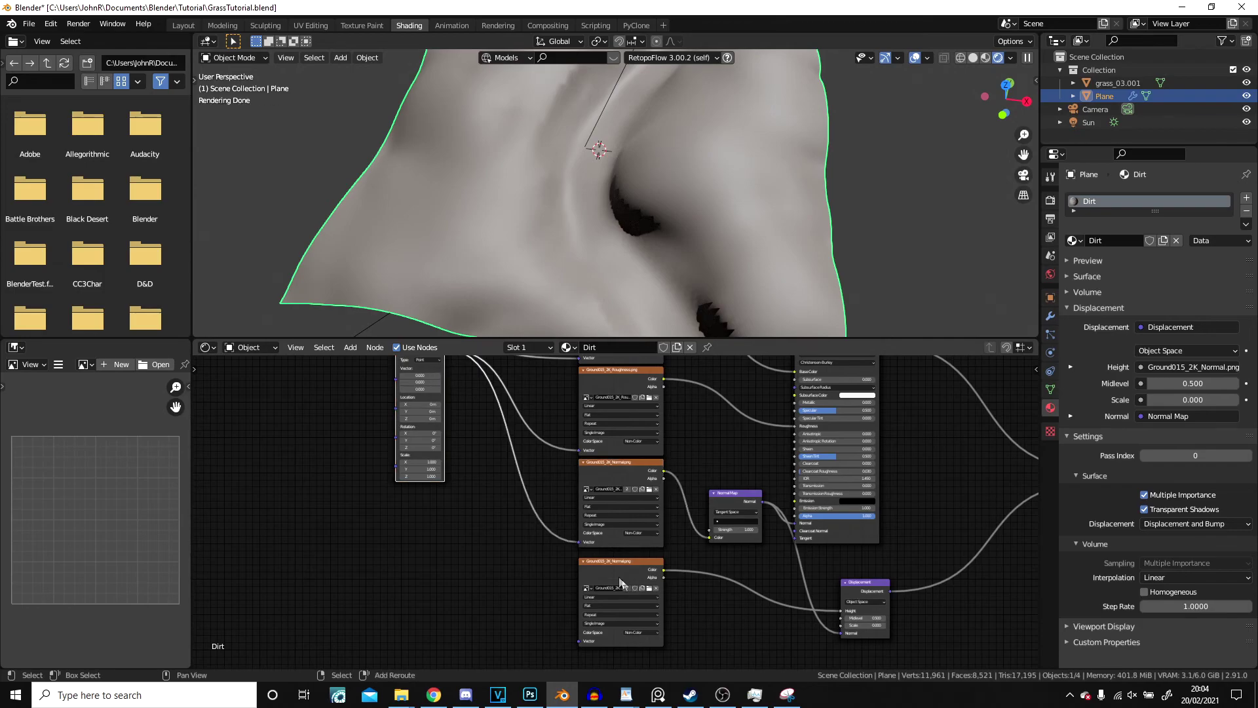
# Add a Texture Coordinate node and link its UV output to the Mapping node's Vector input
pyautogui.click(496, 536)
pyautogui.moveTo(495, 536); pyautogui.dragTo(717, 606, button='middle')
pyautogui.scroll(3, 527, 464)
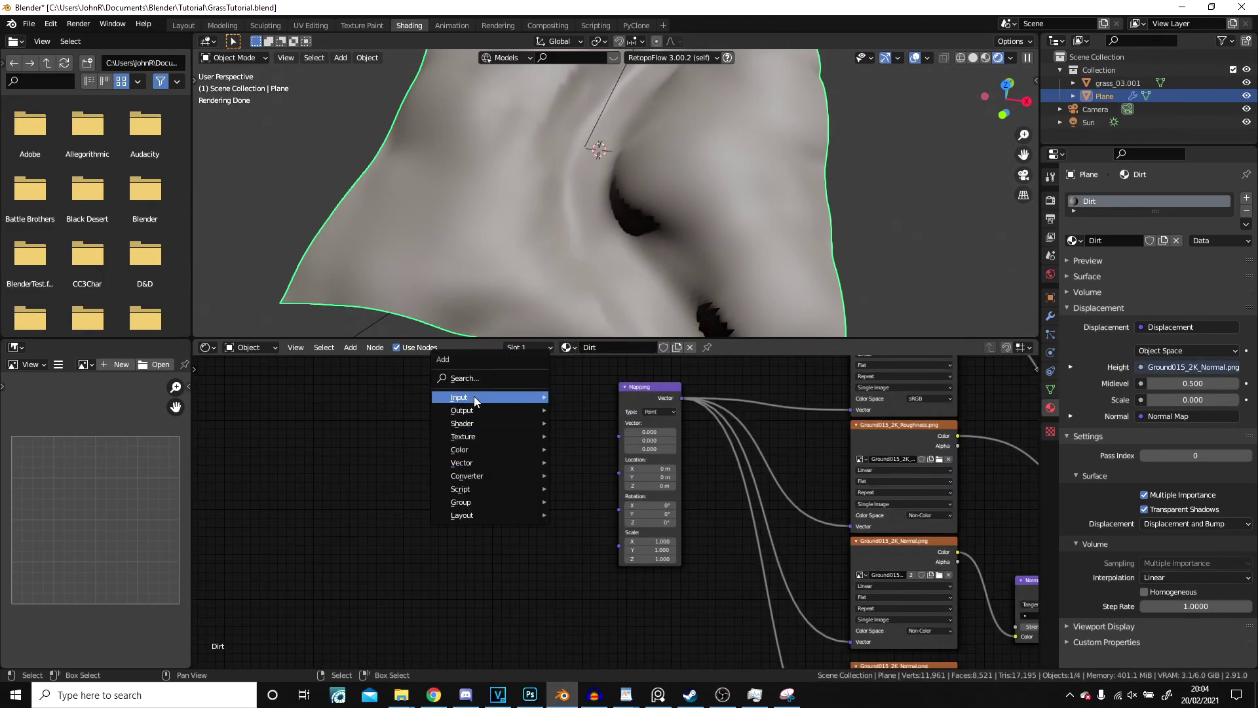
pyautogui.moveTo(473, 396)
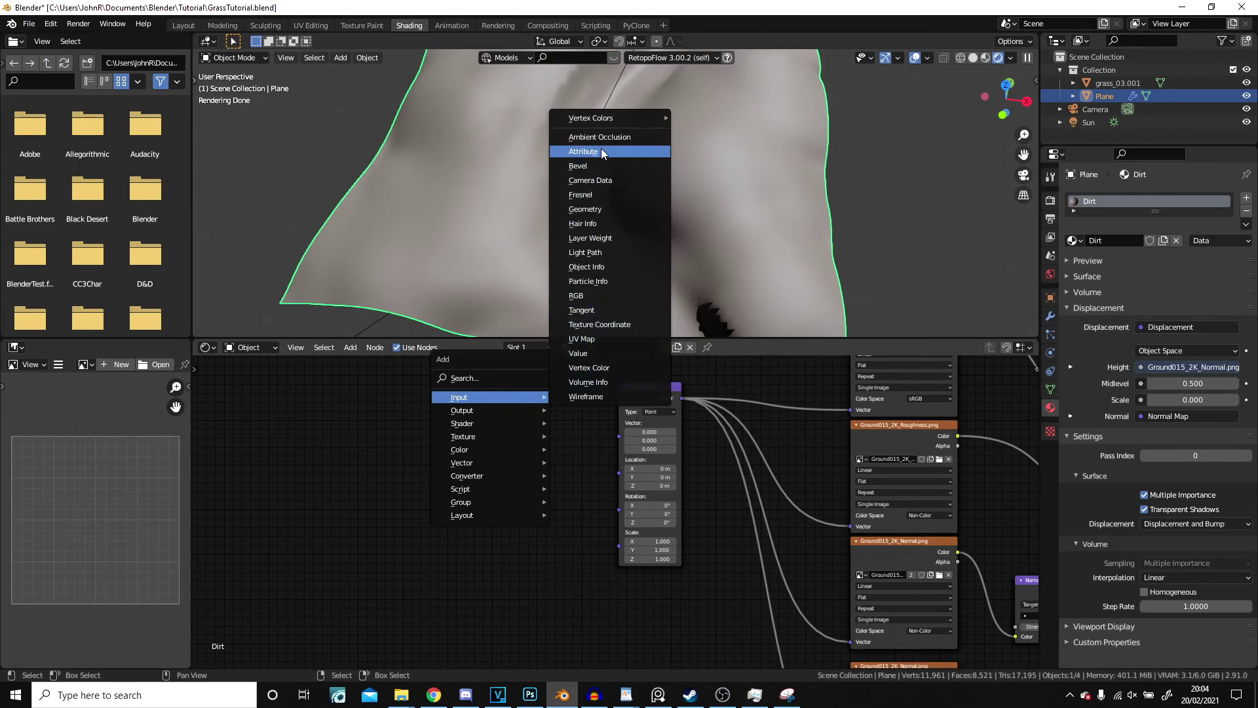
pyautogui.click(609, 324)
pyautogui.scroll(3, 525, 514)
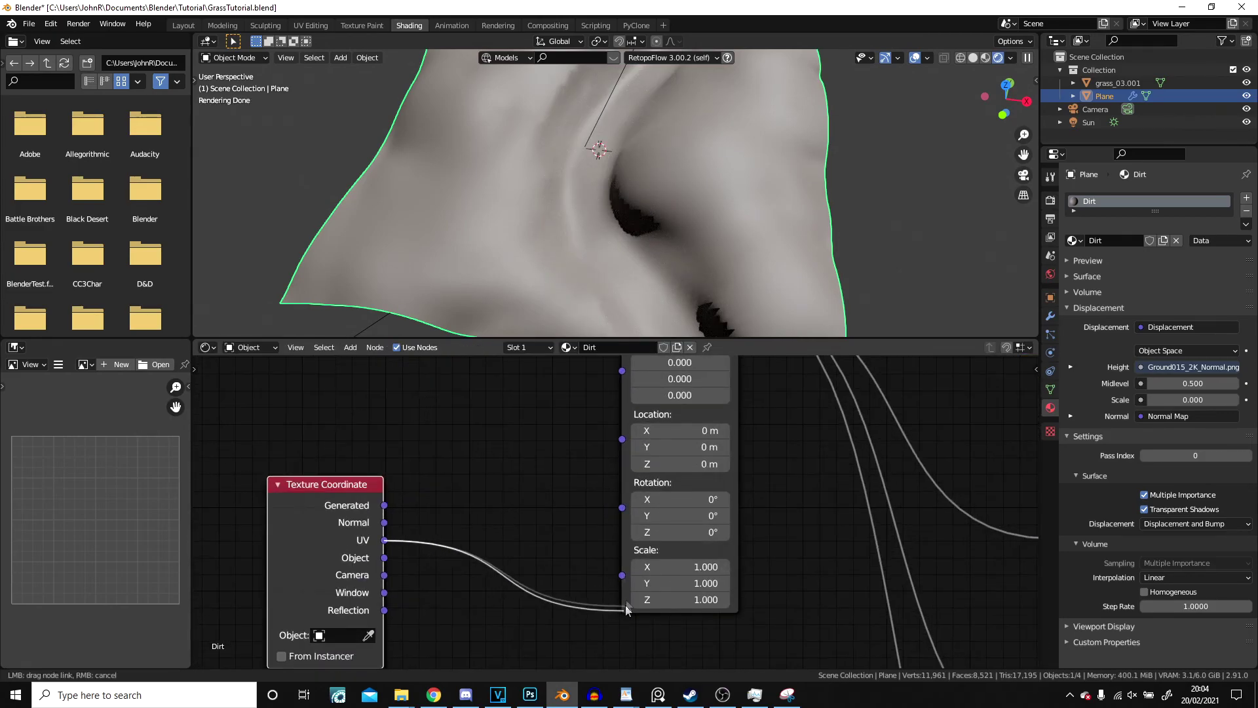
pyautogui.moveTo(607, 352); pyautogui.dragTo(621, 370)
pyautogui.moveTo(555, 438); pyautogui.dragTo(464, 586, button='middle')
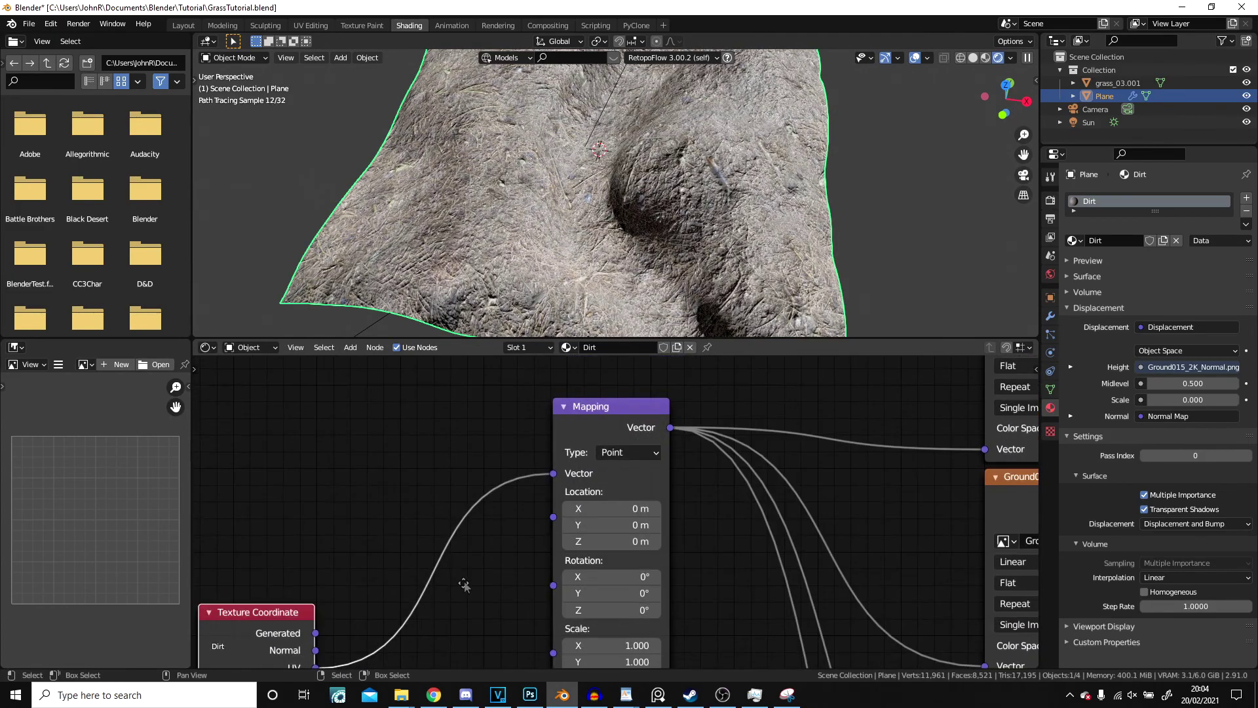
pyautogui.moveTo(598, 469); pyautogui.dragTo(473, 446, button='middle')
# Inspect the dirt texture up close, and turn on the viewport display of the plane's grass particle system
pyautogui.moveTo(685, 193); pyautogui.dragTo(664, 152, button='middle')
pyautogui.scroll(2, 640, 495)
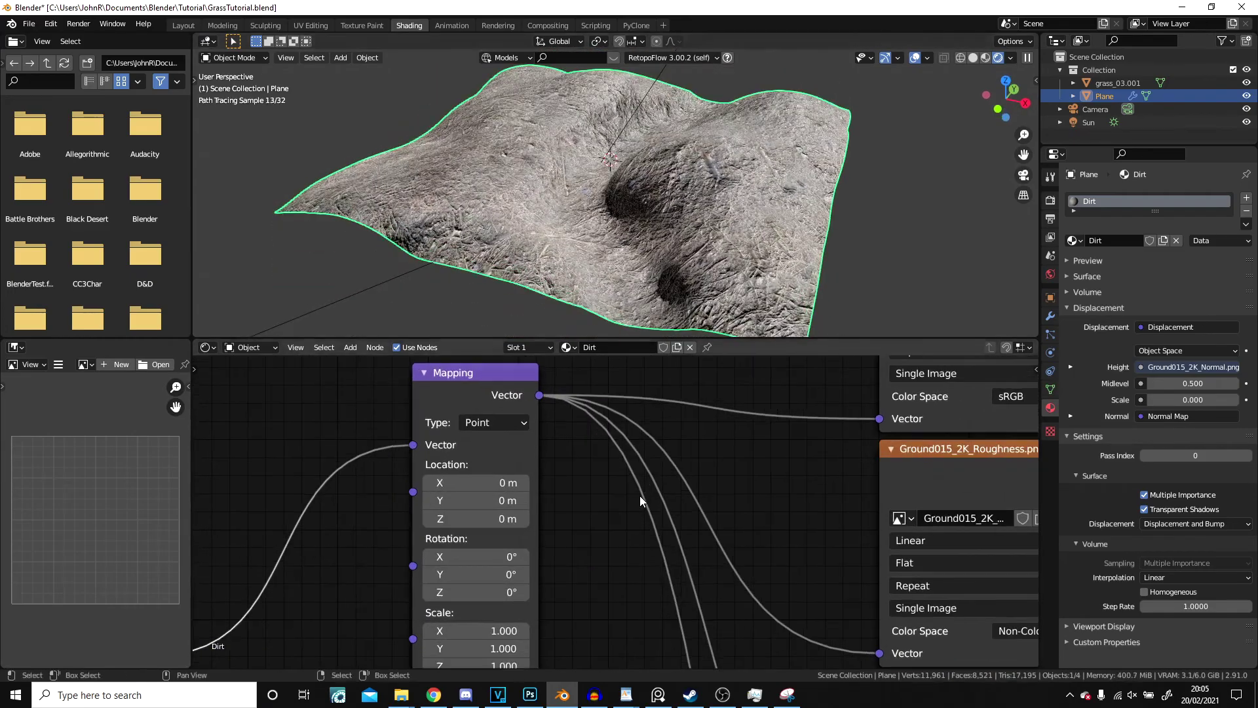
pyautogui.moveTo(574, 512); pyautogui.dragTo(616, 425, button='middle')
pyautogui.scroll(5, 618, 198)
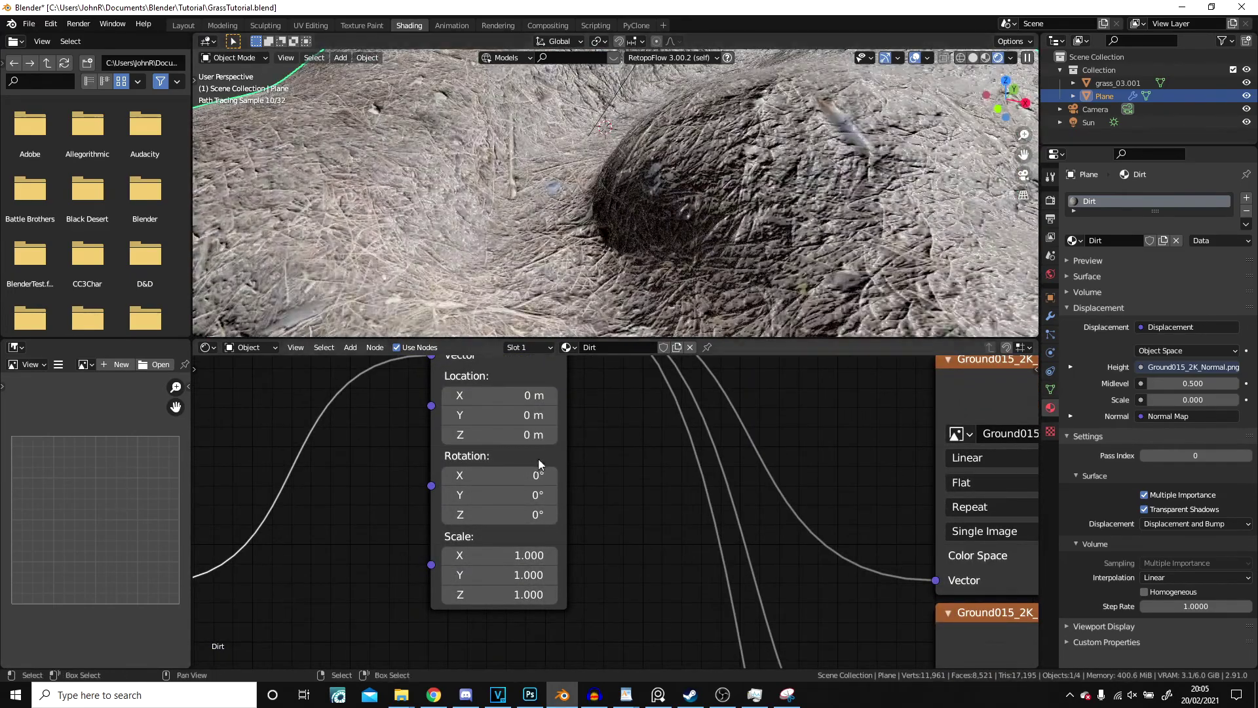
pyautogui.scroll(-2, 622, 313)
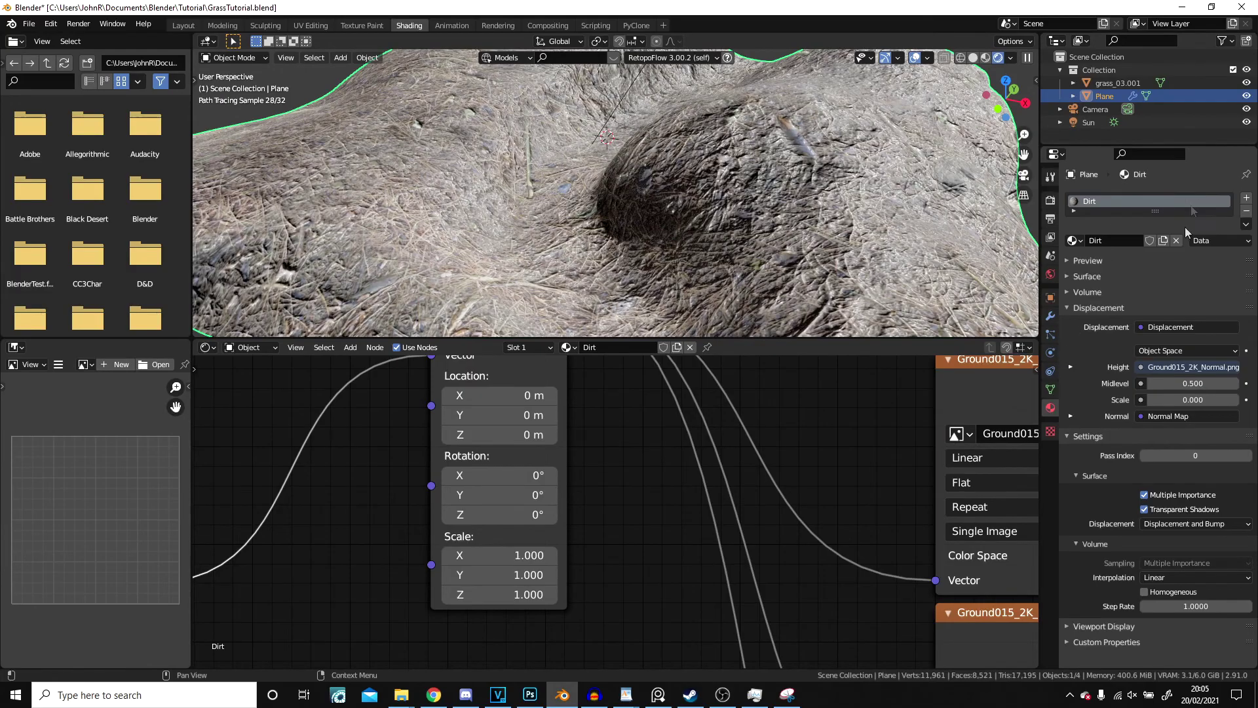
pyautogui.click(1050, 334)
pyautogui.click(1210, 201)
pyautogui.scroll(-6, 666, 168)
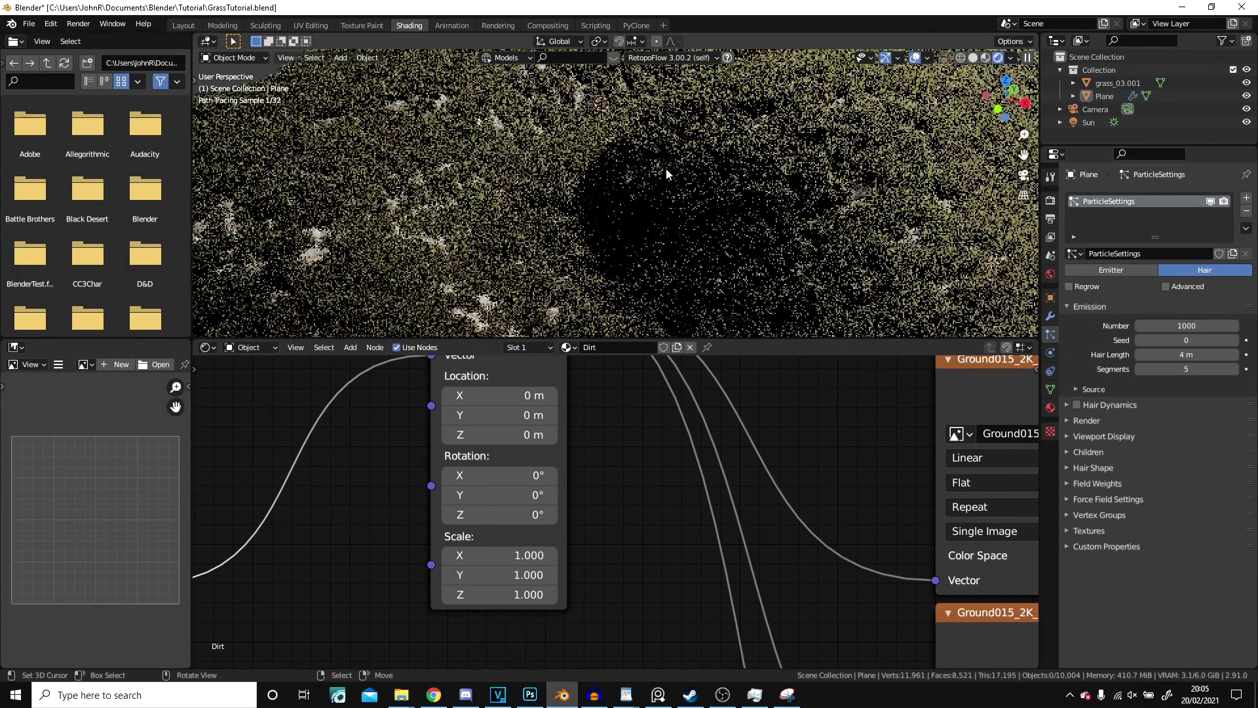
# Inspect the grass over the hills and switch the viewport to Material Preview shading
pyautogui.scroll(4, 715, 154)
pyautogui.moveTo(705, 168)
pyautogui.mouseDown(button='middle')
pyautogui.moveTo(664, 226)
pyautogui.moveTo(585, 291)
pyautogui.moveTo(585, 254)
pyautogui.moveTo(524, 213)
pyautogui.moveTo(491, 232)
pyautogui.mouseUp(button='middle')
pyautogui.scroll(2, 664, 228)
pyautogui.scroll(-5, 588, 238)
pyautogui.click(985, 58)
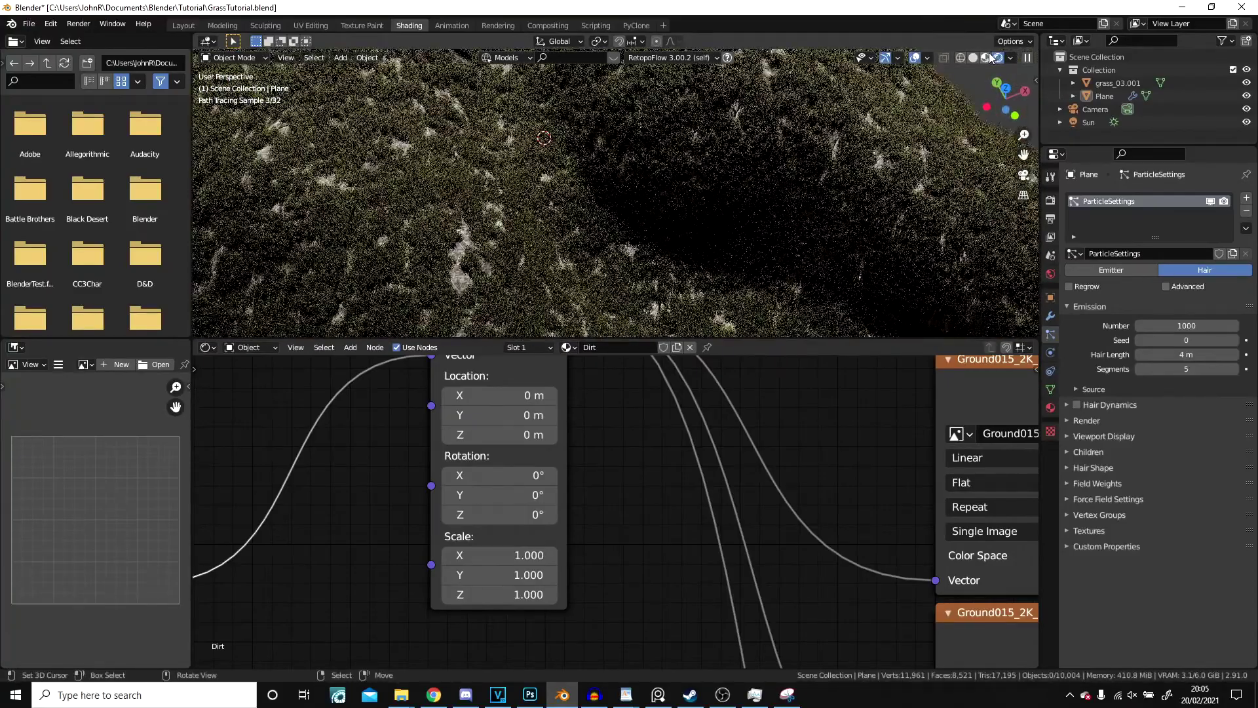
pyautogui.moveTo(562, 213); pyautogui.dragTo(535, 152, button='middle')
pyautogui.scroll(1, 535, 152)
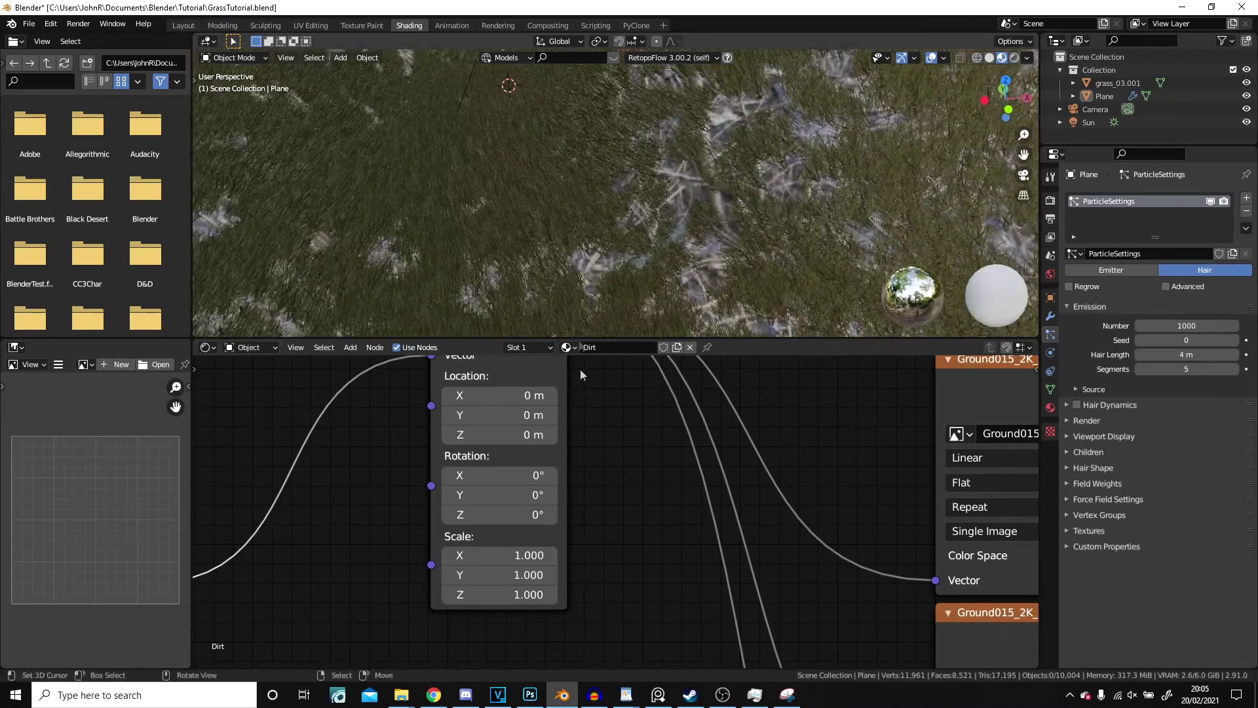
# Set the Mapping node's X, Y and Z scale to 4
pyautogui.write('4')
pyautogui.press('Tab')
pyautogui.write('4')
pyautogui.press('Tab')
pyautogui.write('4')
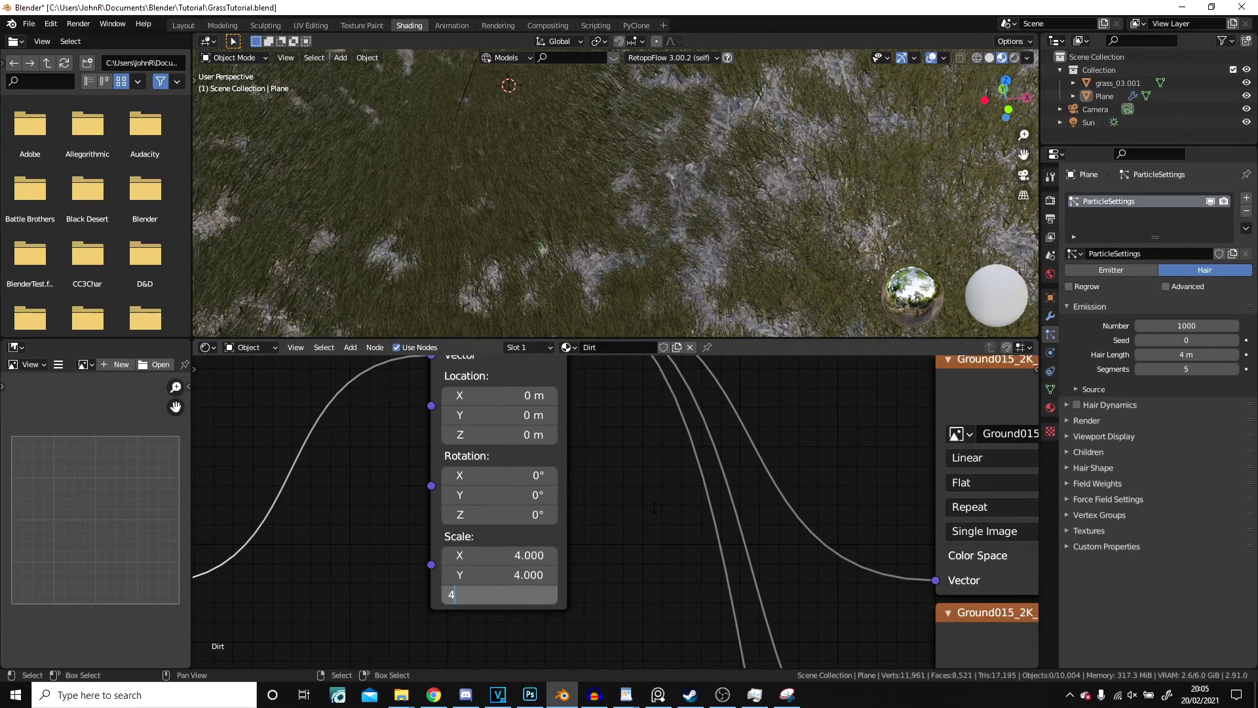
pyautogui.scroll(1, 732, 204)
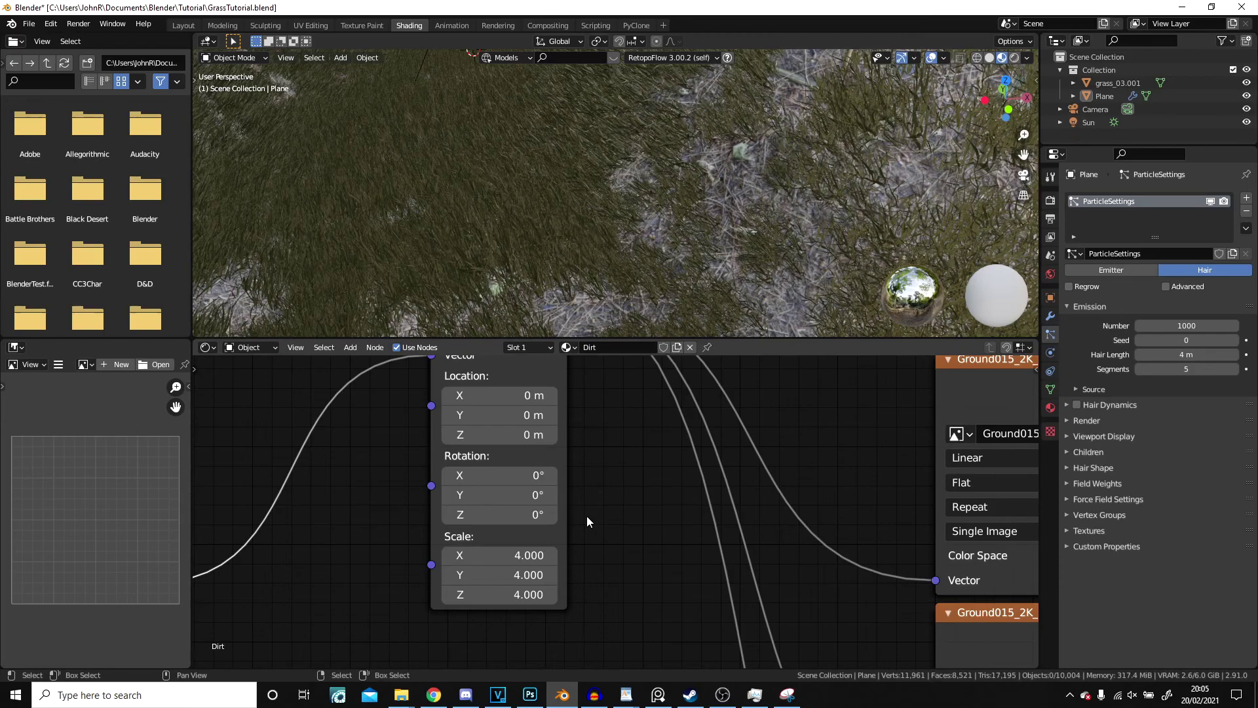
# Set the Mapping node's X, Y and Z scale to 5
pyautogui.press('Tab')
pyautogui.write('5')
pyautogui.press('Tab')
pyautogui.press('Return')
# Select the ground plane, switch to the Layout workspace and hide its grass particles in the viewport
pyautogui.scroll(-6, 730, 238)
pyautogui.moveTo(721, 234); pyautogui.dragTo(667, 222, button='middle')
pyautogui.rightClick(665, 214)
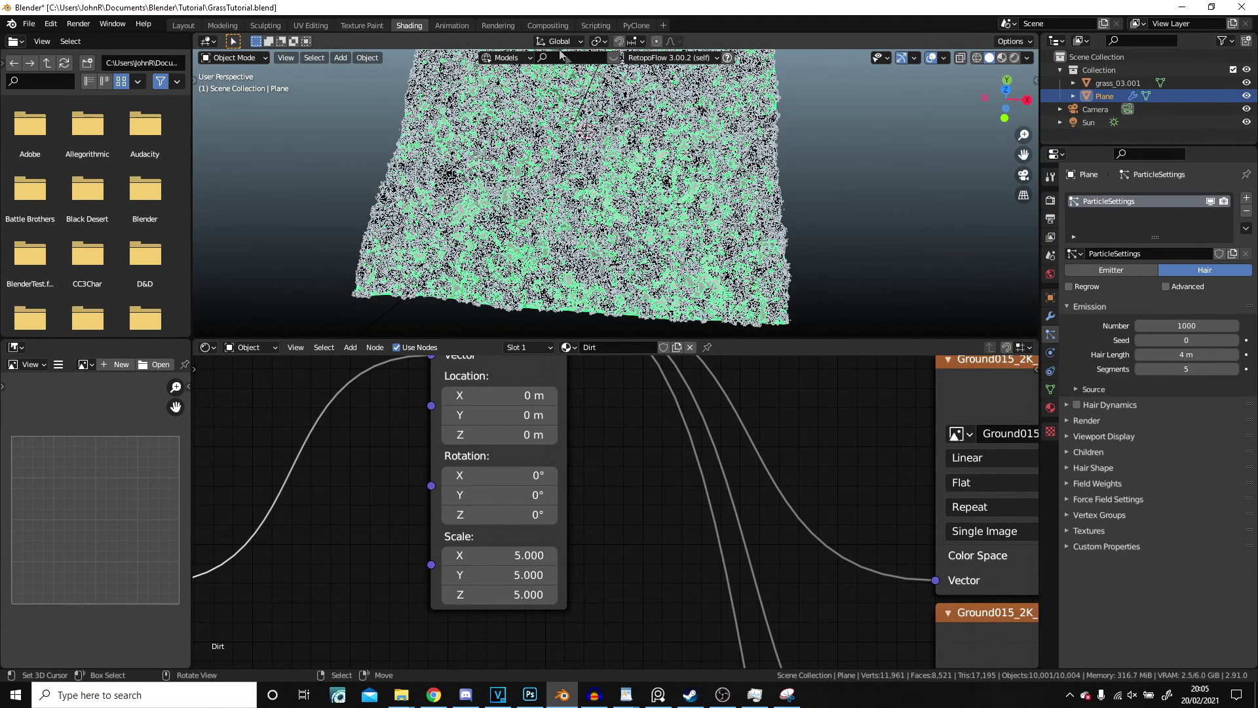
pyautogui.click(187, 25)
pyautogui.scroll(-5, 674, 233)
pyautogui.scroll(6, 769, 257)
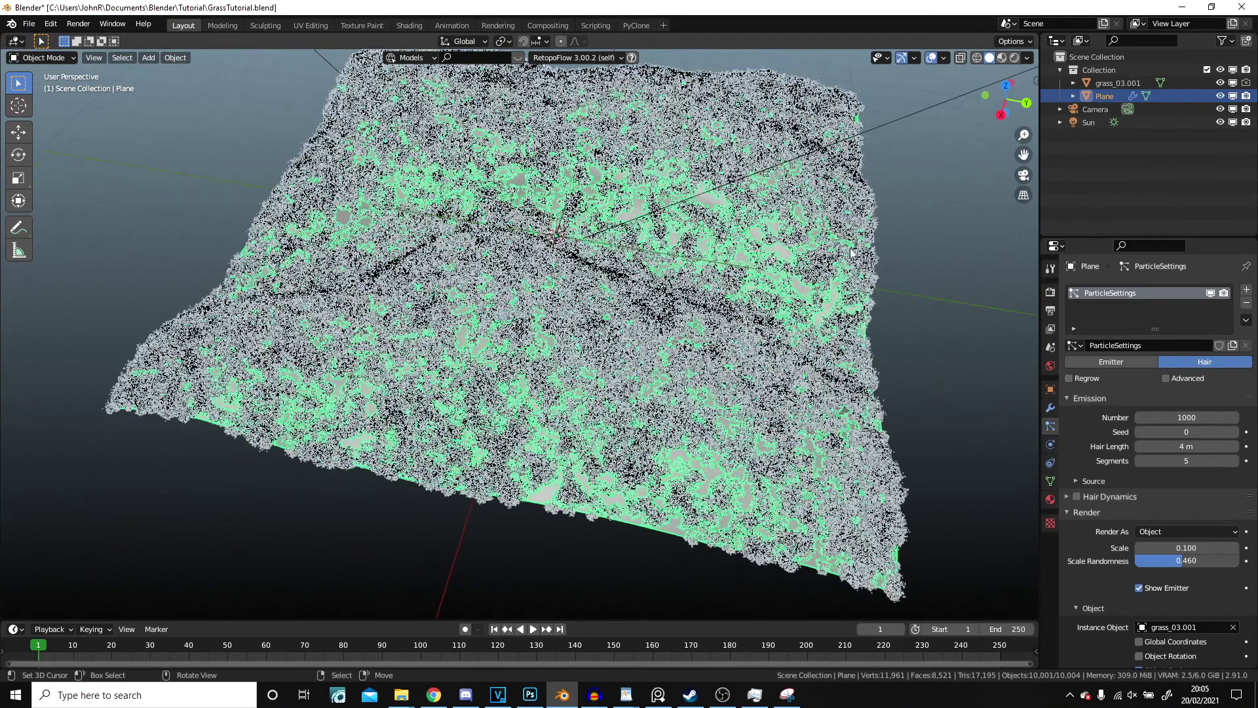
pyautogui.click(1209, 293)
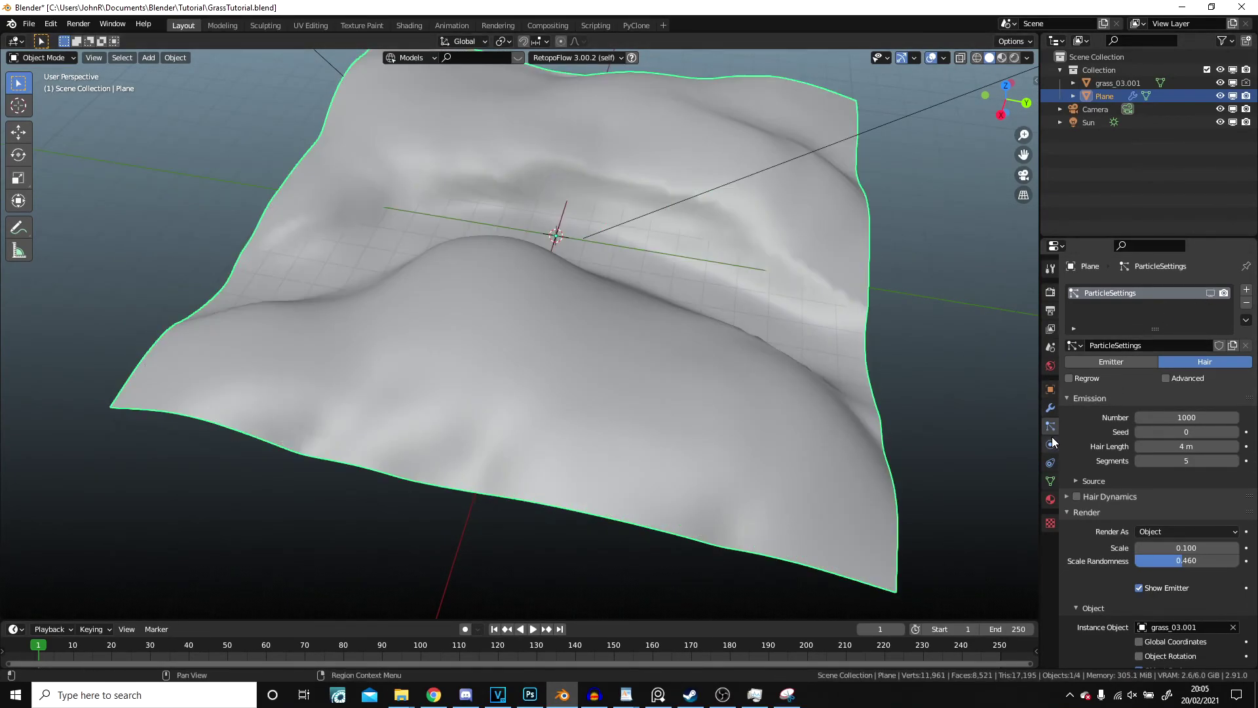
# Add a vertex group named _Density to the ground plane
pyautogui.click(1050, 479)
pyautogui.moveTo(793, 365); pyautogui.dragTo(1245, 354, button='middle')
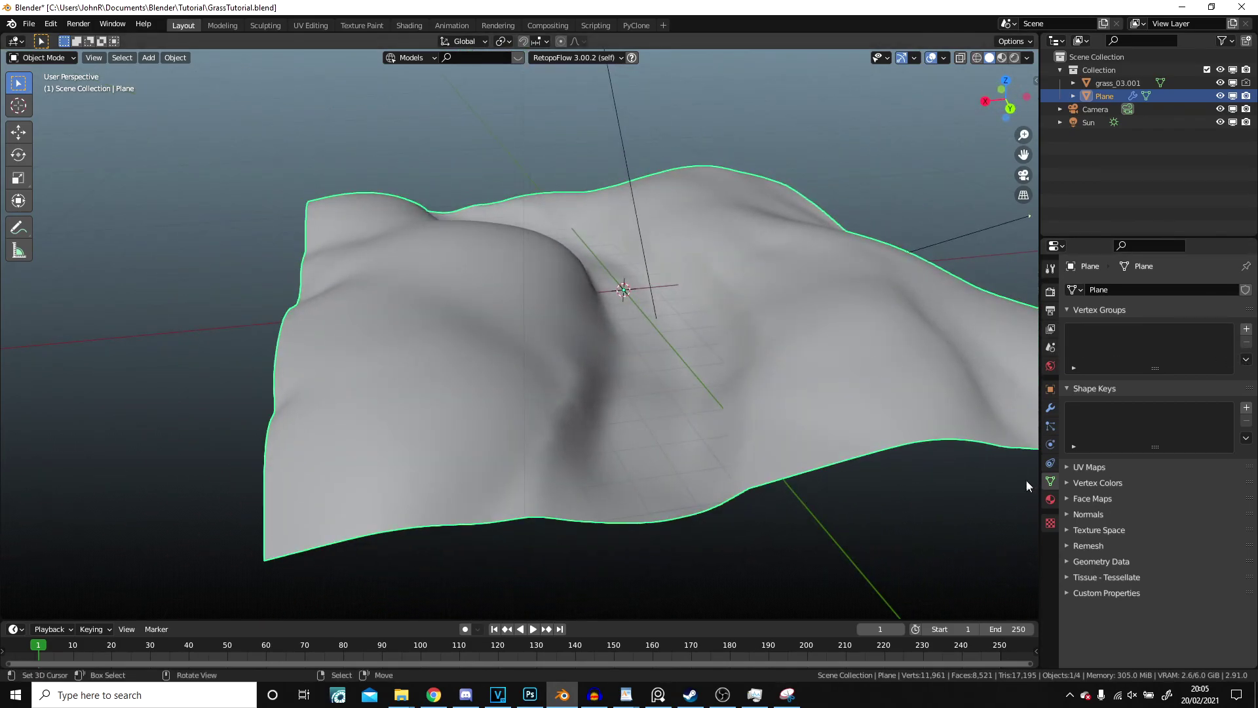
pyautogui.click(1247, 328)
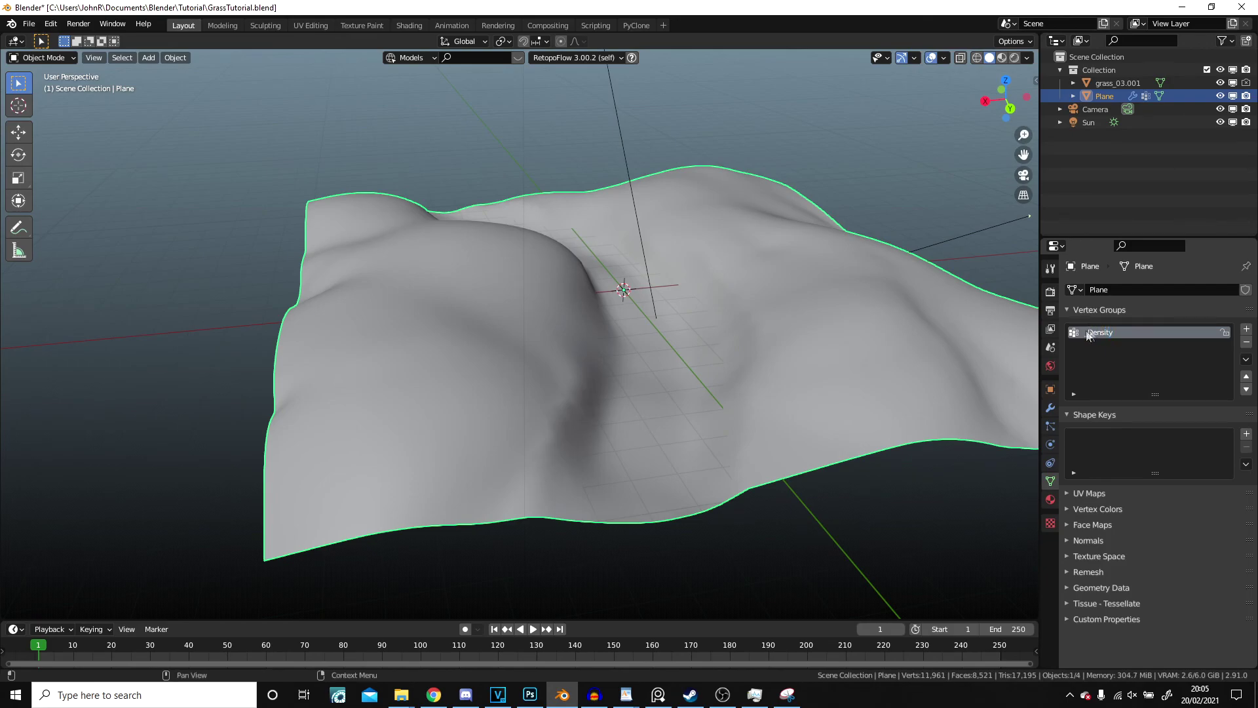
# Switch the ground plane to Weight Paint mode with the whole terrain seen from above
pyautogui.click(60, 58)
pyautogui.click(57, 130)
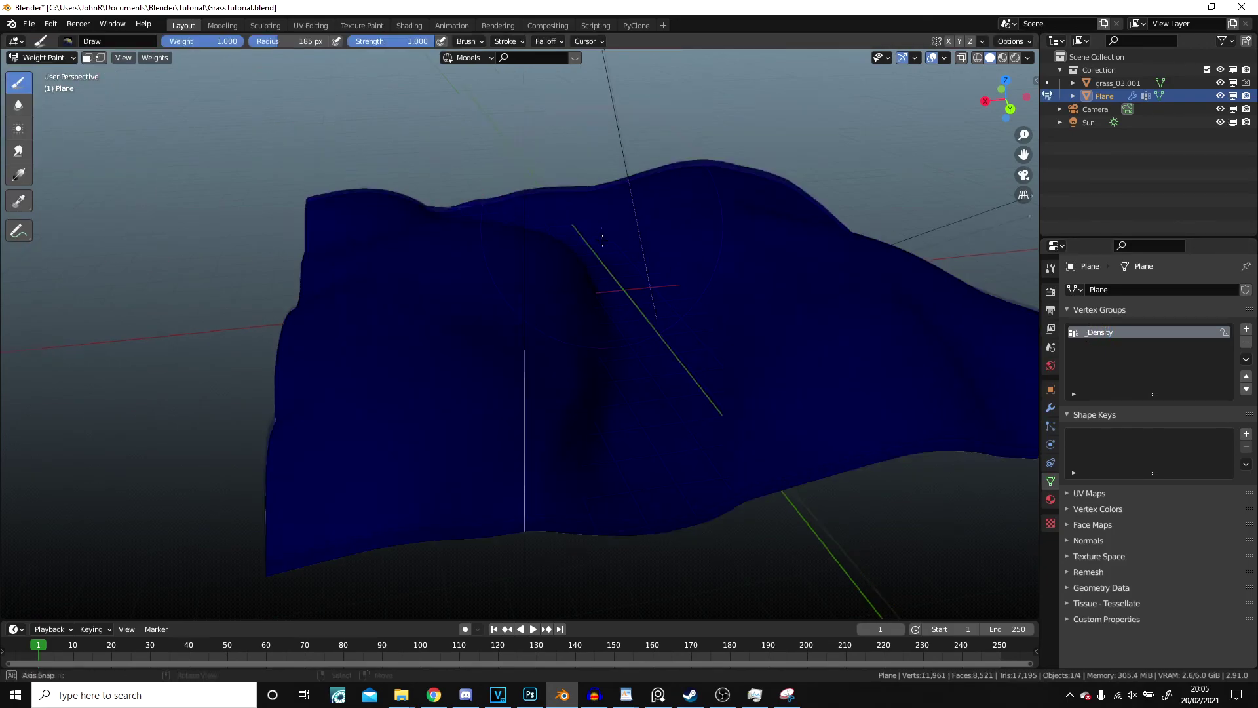
pyautogui.moveTo(602, 228); pyautogui.dragTo(615, 338, button='middle')
pyautogui.moveTo(604, 275); pyautogui.dragTo(570, 292, button='middle')
pyautogui.scroll(-6, 570, 293)
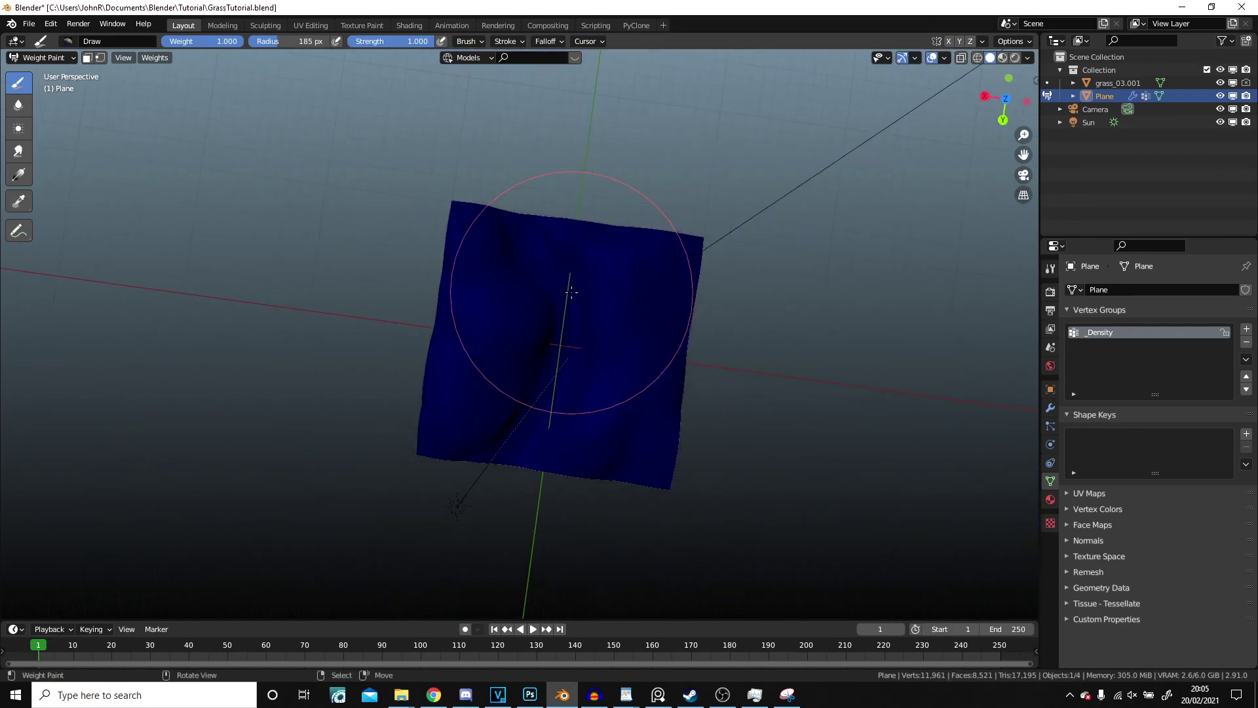
# Paint the whole terrain from the top view with weight 1.0 at full strength in the _Density group
pyautogui.press('KP_7')
pyautogui.scroll(2, 597, 249)
pyautogui.moveTo(604, 202)
pyautogui.mouseDown()
pyautogui.moveTo(247, 202)
pyautogui.moveTo(190, 148)
pyautogui.moveTo(118, 294)
pyautogui.moveTo(997, 365)
pyautogui.moveTo(161, 406)
pyautogui.mouseUp()
pyautogui.keyDown('shift'); pyautogui.moveTo(547, 530); pyautogui.dragTo(664, 449, button='middle'); pyautogui.keyUp('shift')
pyautogui.scroll(1, 664, 448)
pyautogui.keyDown('shift'); pyautogui.moveTo(291, 153); pyautogui.dragTo(175, 160, button='middle'); pyautogui.keyUp('shift')
pyautogui.scroll(2, 174, 160)
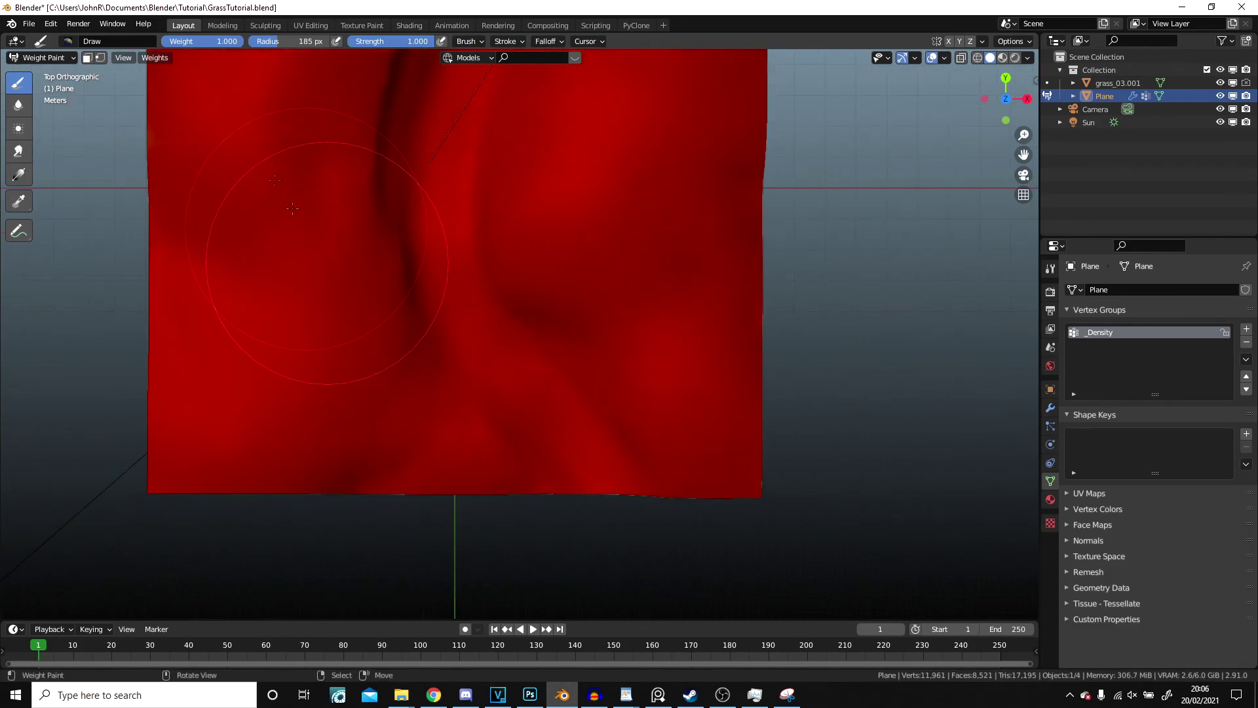
# Paint the winding valley path across the terrain with brush weight 0 and strength about 0.9, erasing its density
pyautogui.moveTo(537, 276); pyautogui.dragTo(526, 344, button='middle')
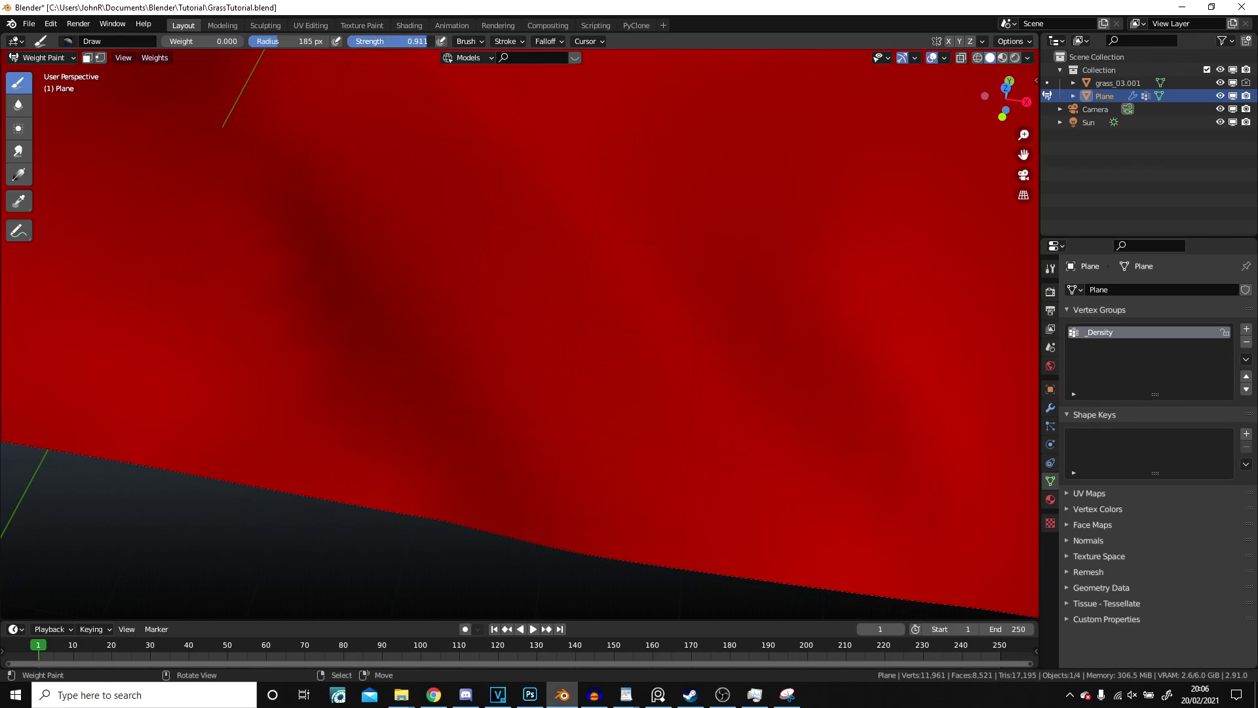
pyautogui.scroll(-1, 615, 356)
pyautogui.moveTo(552, 333)
pyautogui.mouseDown()
pyautogui.moveTo(629, 463)
pyautogui.moveTo(589, 479)
pyautogui.moveTo(711, 445)
pyautogui.moveTo(463, 247)
pyautogui.moveTo(521, 308)
pyautogui.mouseUp()
pyautogui.moveTo(521, 308)
pyautogui.keyDown('shift'); pyautogui.mouseDown(button='middle')
pyautogui.moveTo(604, 407)
pyautogui.moveTo(665, 564)
pyautogui.mouseUp(button='middle'); pyautogui.keyUp('shift')
pyautogui.moveTo(599, 536)
pyautogui.mouseDown()
pyautogui.moveTo(482, 323)
pyautogui.moveTo(480, 262)
pyautogui.mouseUp()
pyautogui.moveTo(480, 262); pyautogui.dragTo(488, 306, button='middle')
pyautogui.moveTo(511, 269); pyautogui.dragTo(510, 72)
pyautogui.keyDown('shift'); pyautogui.moveTo(510, 206); pyautogui.dragTo(514, 497, button='middle'); pyautogui.keyUp('shift')
pyautogui.moveTo(514, 387)
pyautogui.mouseDown()
pyautogui.moveTo(517, 250)
pyautogui.moveTo(606, 149)
pyautogui.mouseUp()
pyautogui.keyDown('shift'); pyautogui.moveTo(607, 149); pyautogui.dragTo(552, 338, button='middle'); pyautogui.keyUp('shift')
pyautogui.moveTo(552, 338)
pyautogui.mouseDown()
pyautogui.moveTo(478, 275)
pyautogui.moveTo(613, 190)
pyautogui.mouseUp()
pyautogui.keyDown('shift'); pyautogui.moveTo(612, 190); pyautogui.dragTo(502, 427, button='middle'); pyautogui.keyUp('shift')
pyautogui.moveTo(501, 427)
pyautogui.mouseDown()
pyautogui.moveTo(606, 331)
pyautogui.moveTo(661, 336)
pyautogui.mouseUp()
# Examine the painted path and its weight transition edges along the hills from several angles
pyautogui.scroll(-3, 542, 365)
pyautogui.moveTo(542, 365)
pyautogui.mouseDown(button='middle')
pyautogui.moveTo(405, 273)
pyautogui.moveTo(488, 386)
pyautogui.moveTo(443, 466)
pyautogui.mouseUp(button='middle')
pyautogui.scroll(4, 489, 385)
pyautogui.moveTo(442, 466)
pyautogui.keyDown('shift'); pyautogui.mouseDown(button='middle')
pyautogui.moveTo(734, 386)
pyautogui.moveTo(775, 332)
pyautogui.moveTo(564, 374)
pyautogui.moveTo(449, 350)
pyautogui.mouseUp(button='middle'); pyautogui.keyUp('shift')
pyautogui.moveTo(449, 351)
pyautogui.keyDown('shift'); pyautogui.mouseDown(button='middle')
pyautogui.moveTo(643, 415)
pyautogui.moveTo(414, 397)
pyautogui.mouseUp(button='middle'); pyautogui.keyUp('shift')
pyautogui.scroll(3, 524, 528)
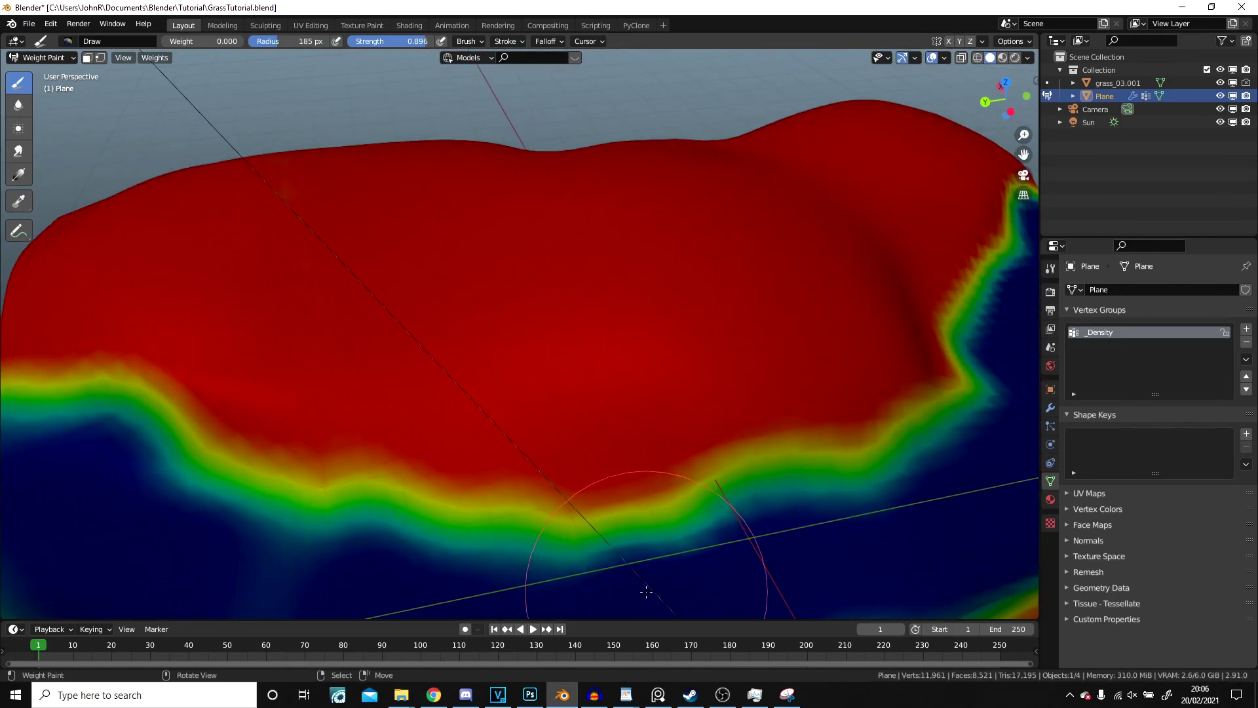
pyautogui.scroll(-2, 707, 544)
pyautogui.scroll(-6, 811, 459)
pyautogui.moveTo(812, 415)
pyautogui.mouseDown(button='middle')
pyautogui.moveTo(650, 396)
pyautogui.moveTo(577, 79)
pyautogui.mouseUp(button='middle')
pyautogui.scroll(5, 627, 337)
pyautogui.moveTo(576, 78); pyautogui.dragTo(576, 216, button='middle')
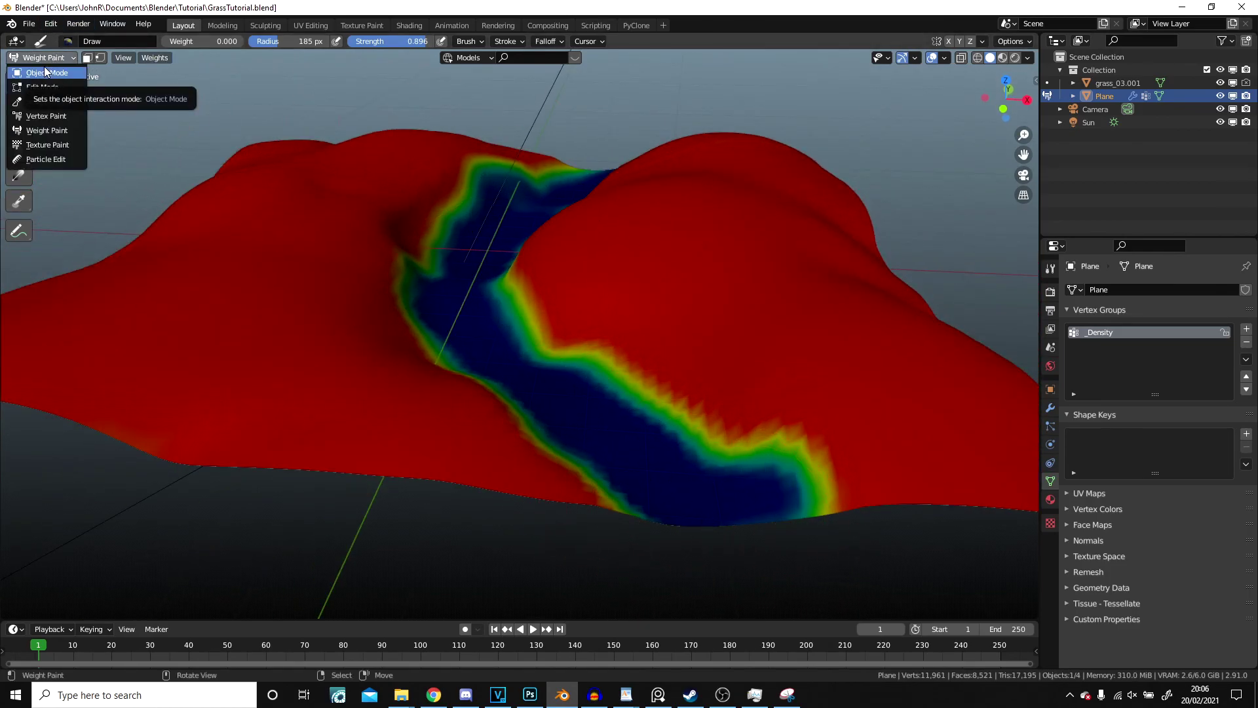
# Return the plane to Object Mode and show its grass particle system in the viewport
pyautogui.click(45, 66)
pyautogui.scroll(-1, 458, 224)
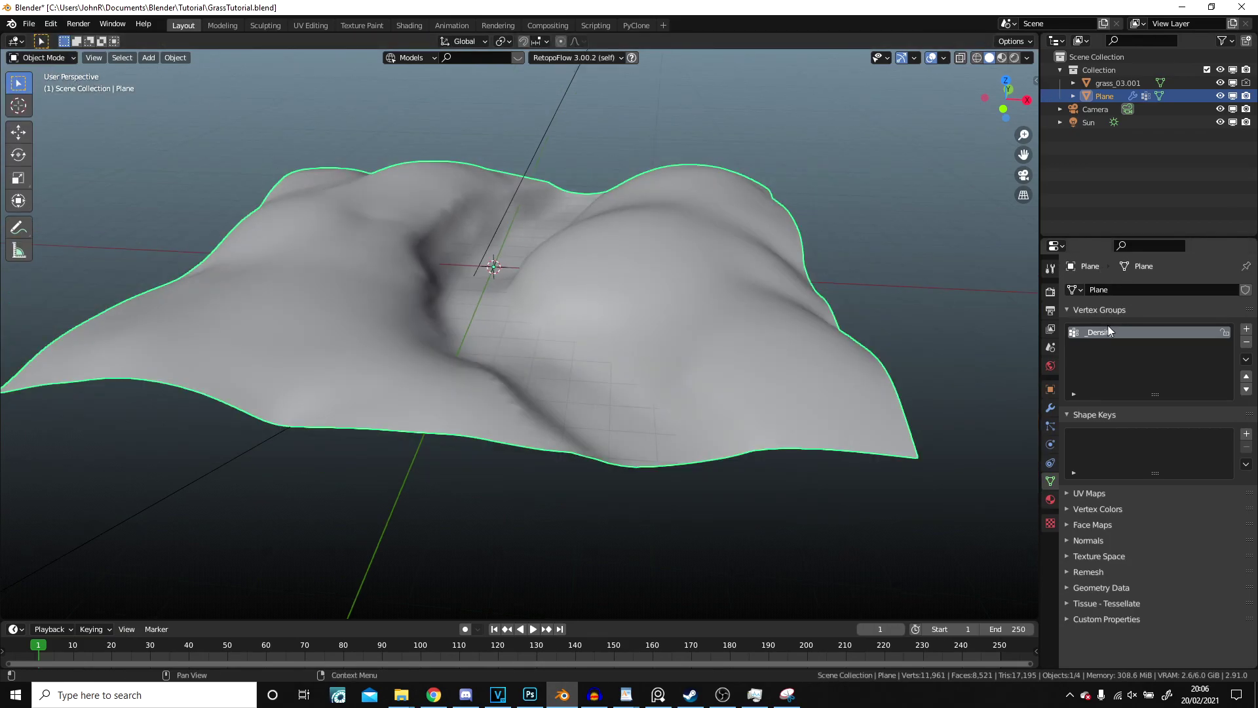
pyautogui.click(1051, 427)
pyautogui.click(1210, 293)
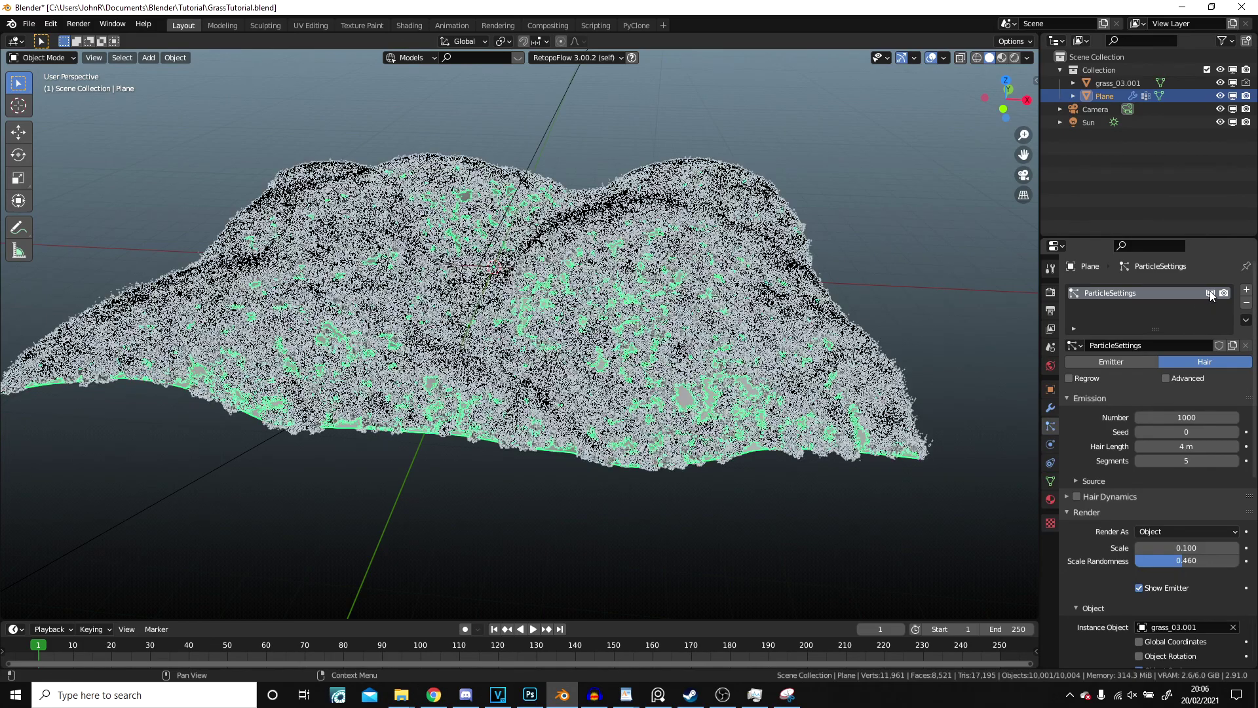
# Assign the _Density vertex group as the Density control of the grass particle system
pyautogui.scroll(-5, 1138, 561)
pyautogui.click(1138, 561)
pyautogui.scroll(6, 1068, 380)
pyautogui.click(1070, 365)
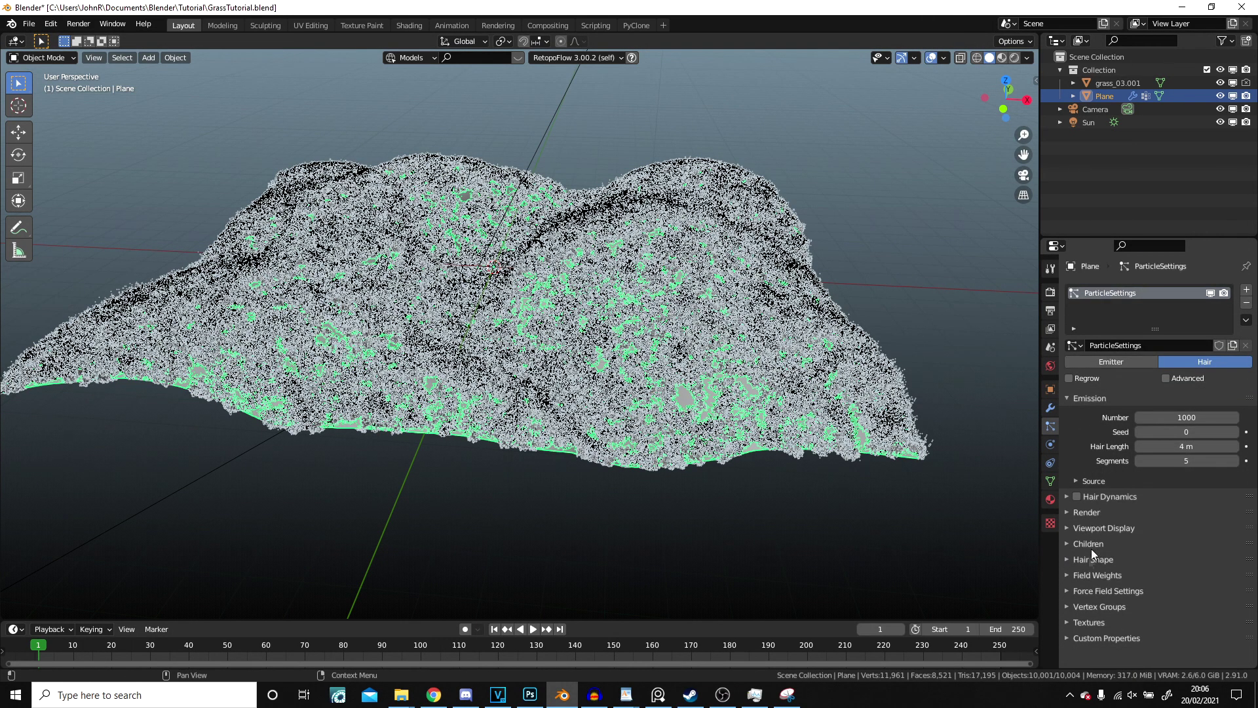
pyautogui.click(1075, 605)
pyautogui.scroll(-4, 1097, 619)
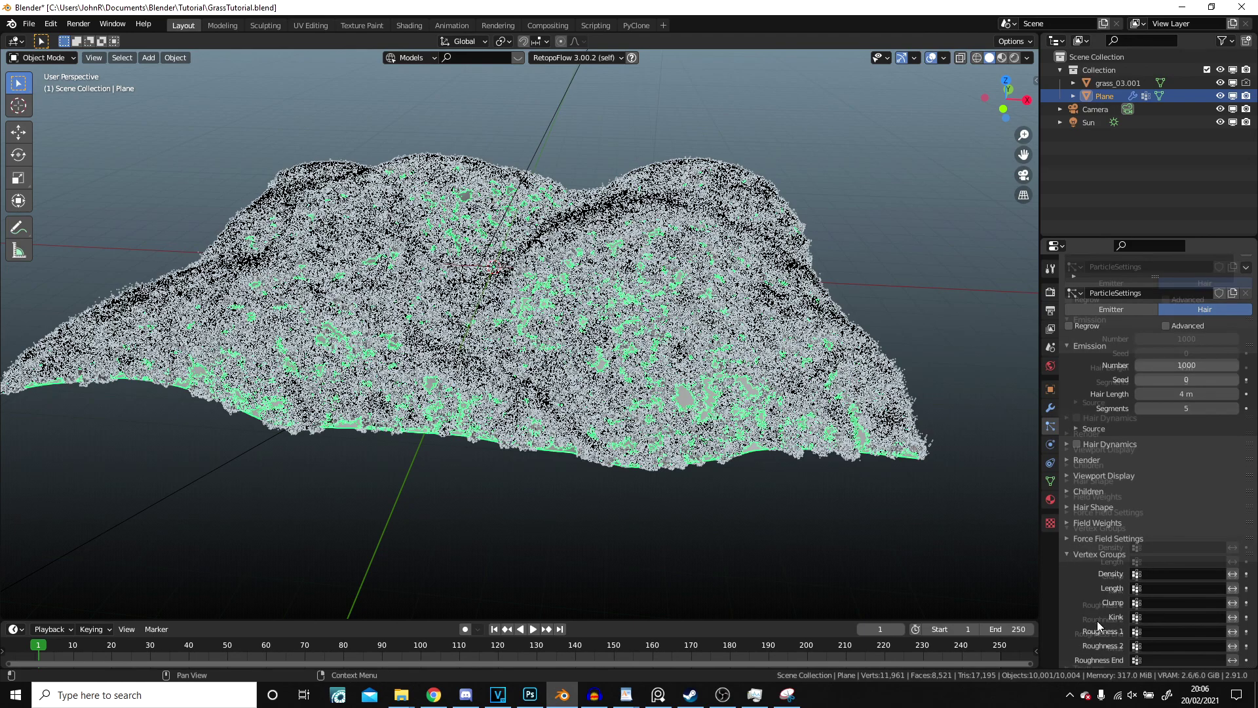
pyautogui.click(1169, 524)
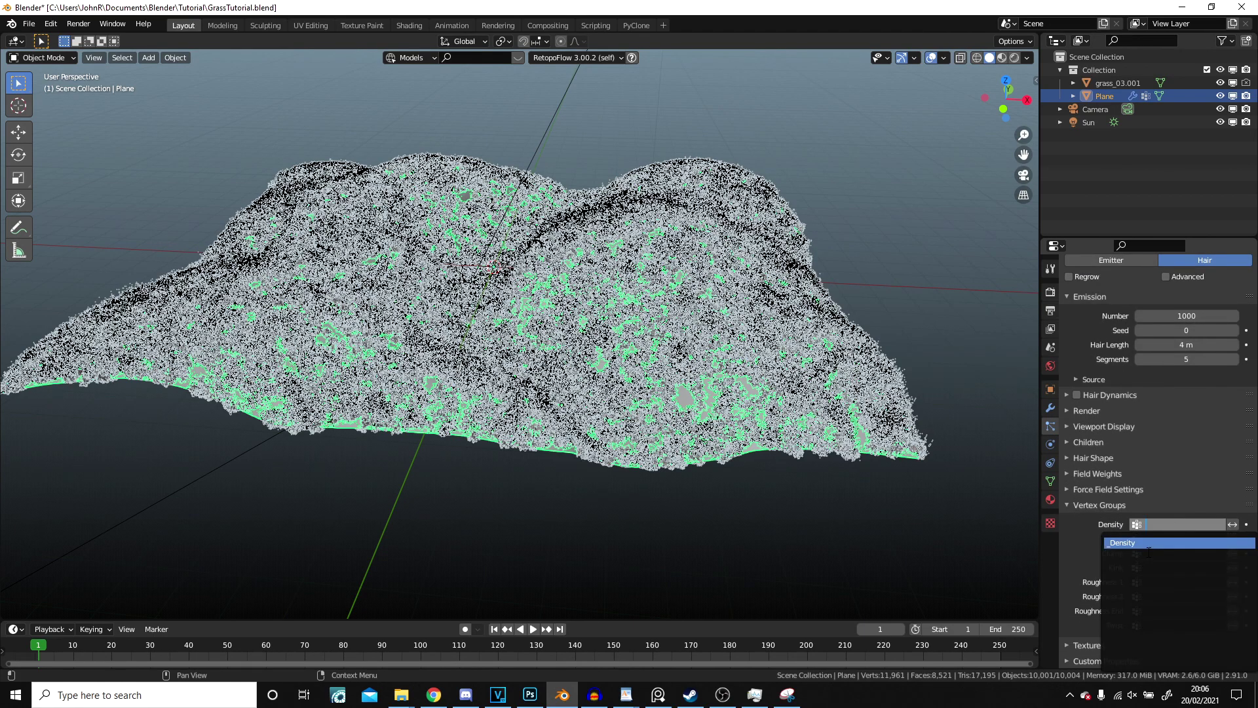
pyautogui.click(1146, 543)
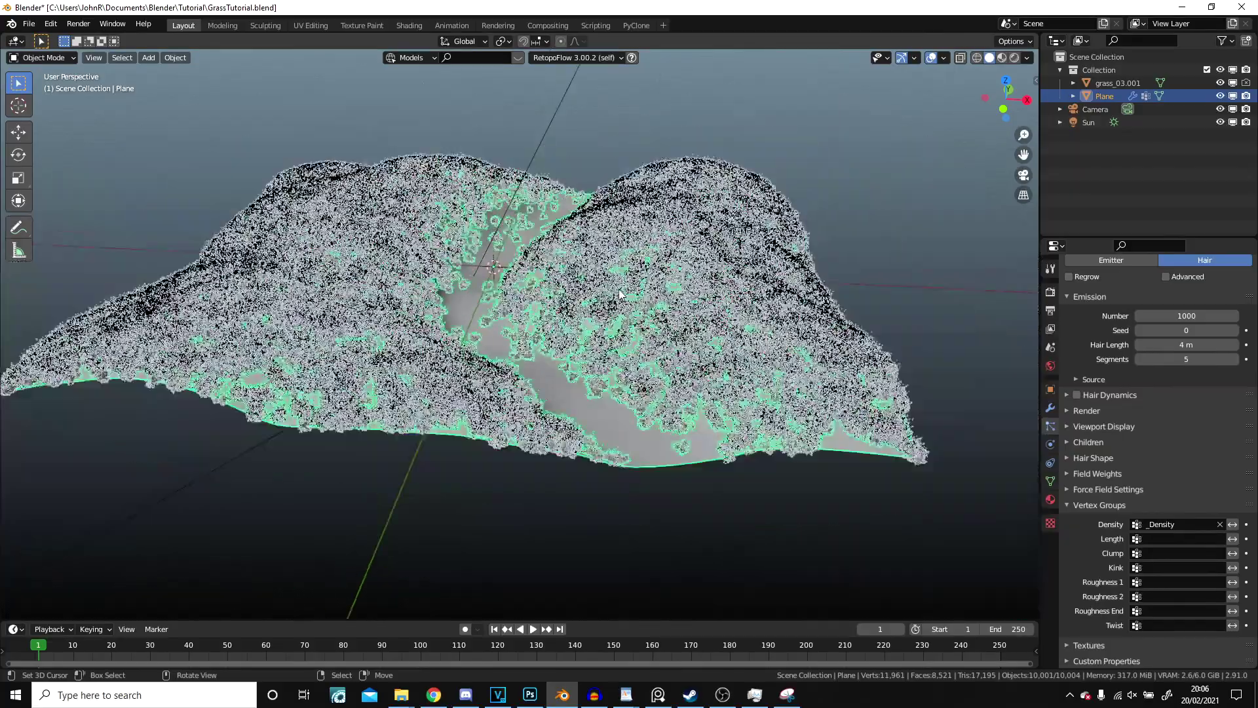
# Deselect everything and examine the grass coverage along the path in the rendered viewport, both close up and from afar
pyautogui.hotkey('alt', 'a')
pyautogui.moveTo(648, 296); pyautogui.dragTo(681, 331, button='middle')
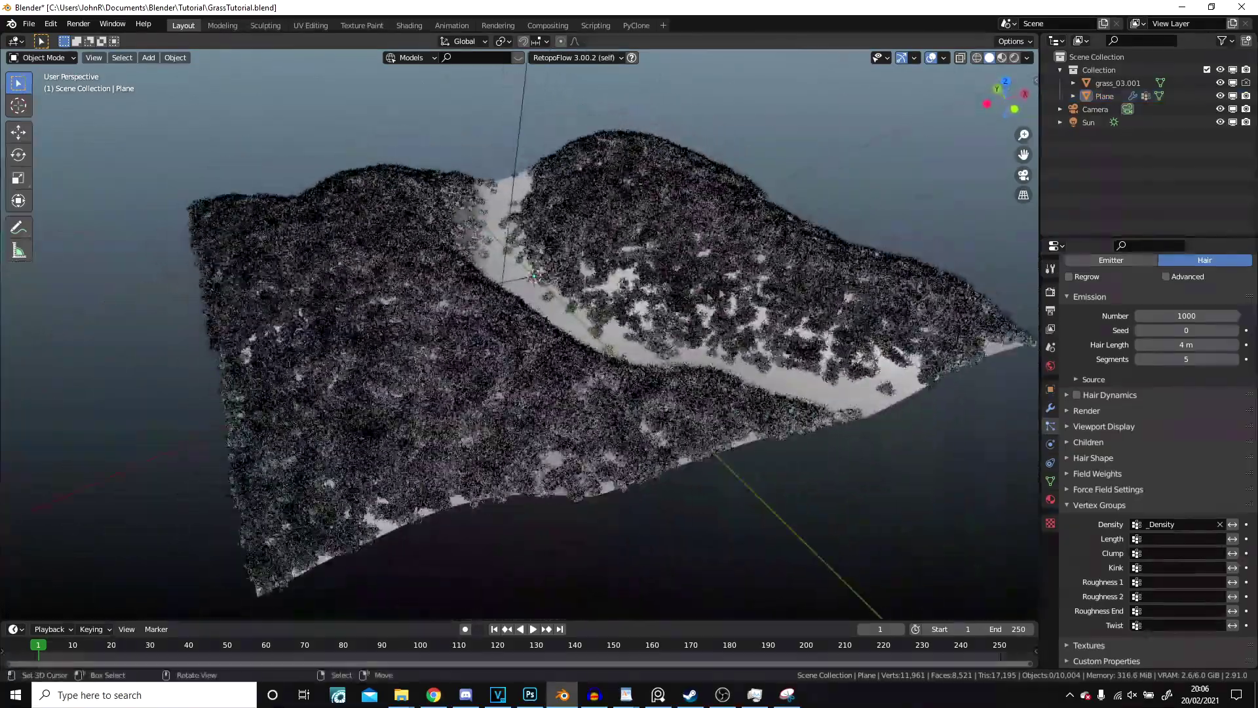
pyautogui.click(1014, 58)
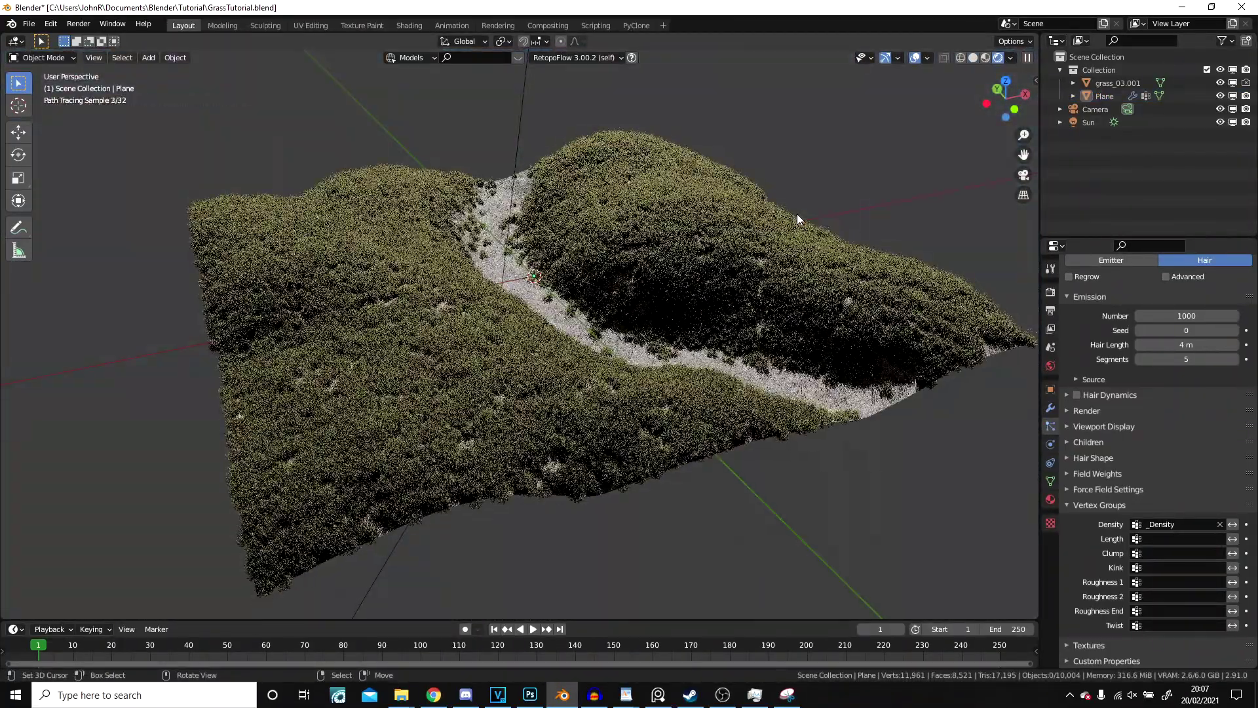
pyautogui.scroll(3, 797, 213)
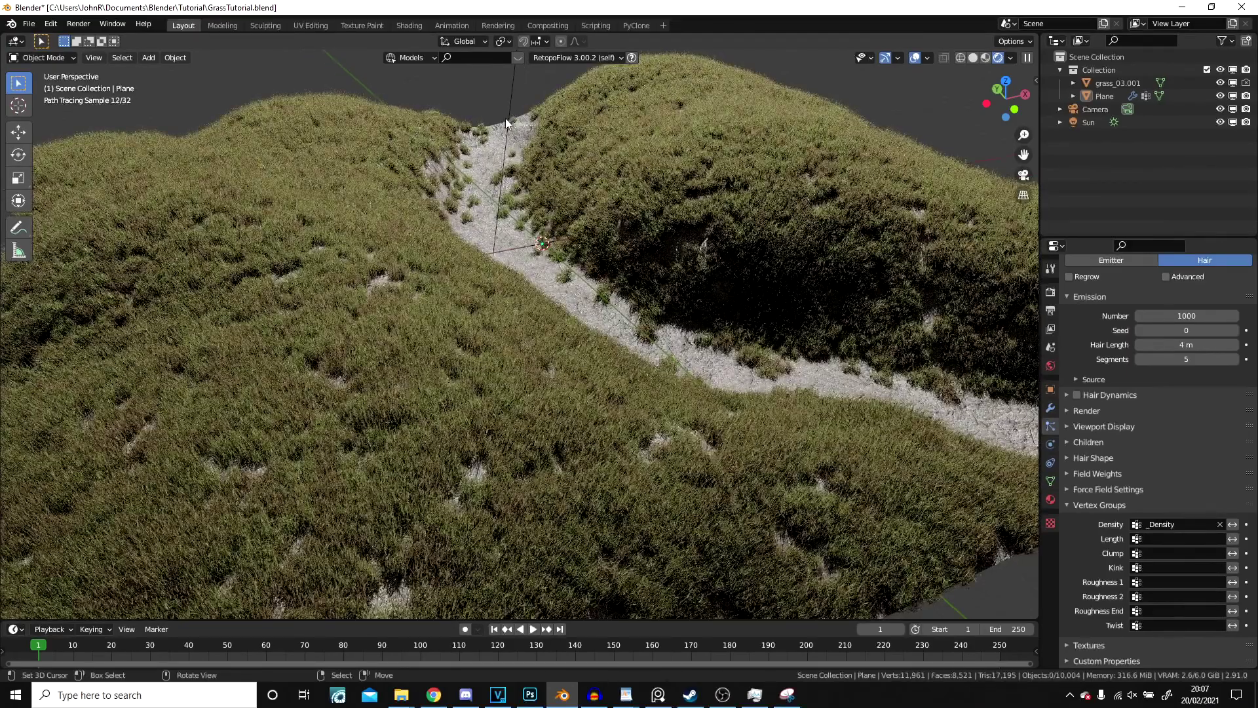
pyautogui.scroll(6, 568, 257)
pyautogui.moveTo(568, 257)
pyautogui.mouseDown(button='middle')
pyautogui.moveTo(517, 249)
pyautogui.moveTo(469, 301)
pyautogui.mouseUp(button='middle')
pyautogui.scroll(-8, 517, 249)
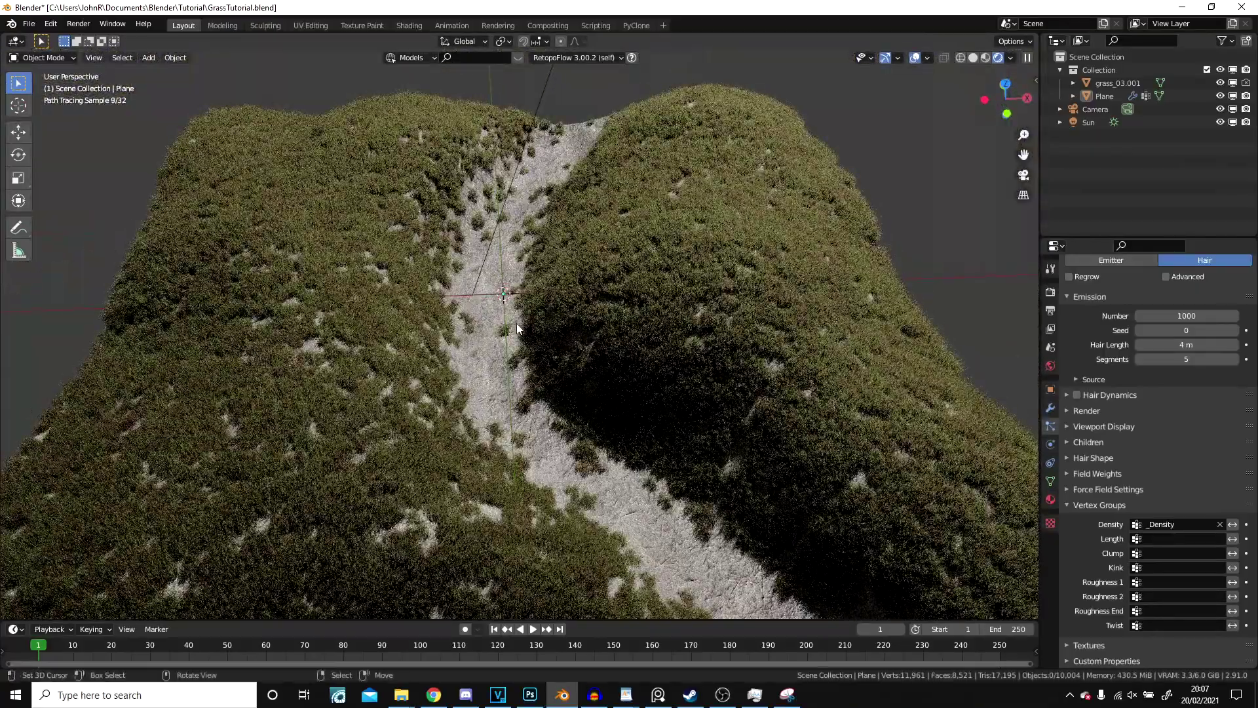
pyautogui.scroll(-6, 537, 414)
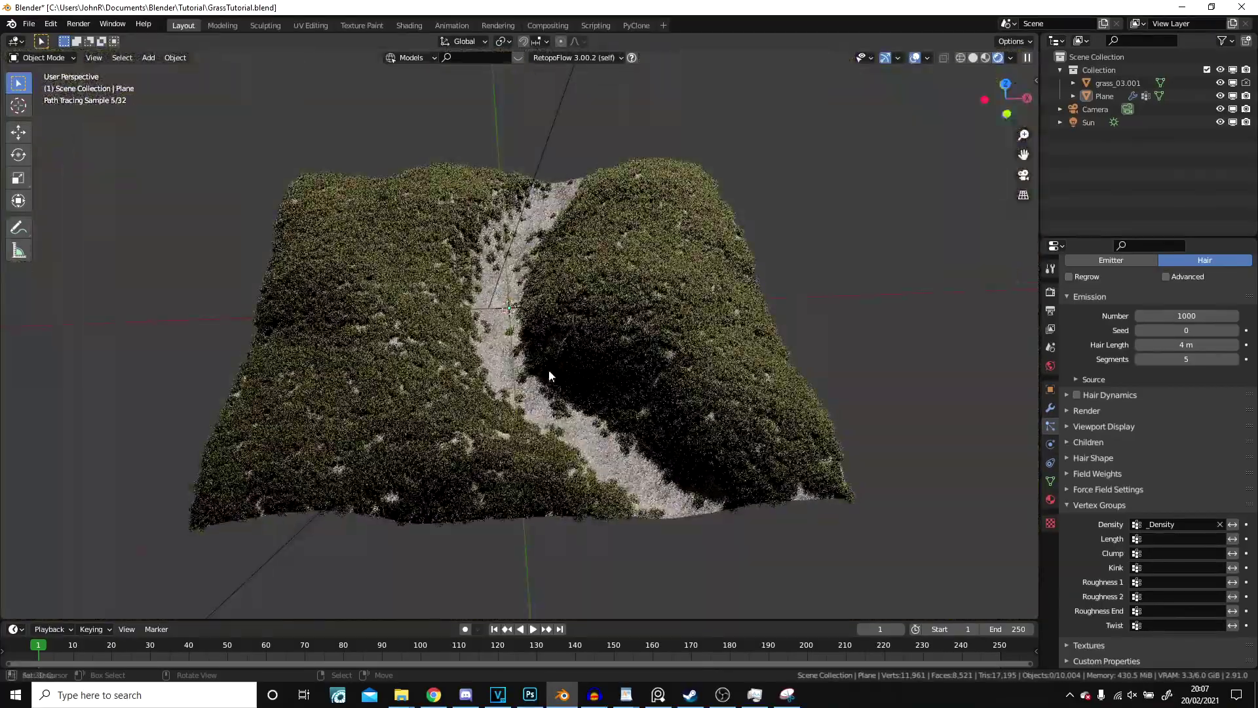
# In Solid shading, fly the scene camera to frame the bare path between the grassy hills, and preview the shot rendered
pyautogui.click(972, 57)
pyautogui.press('KP_0')
pyautogui.hotkey('shift', '`')
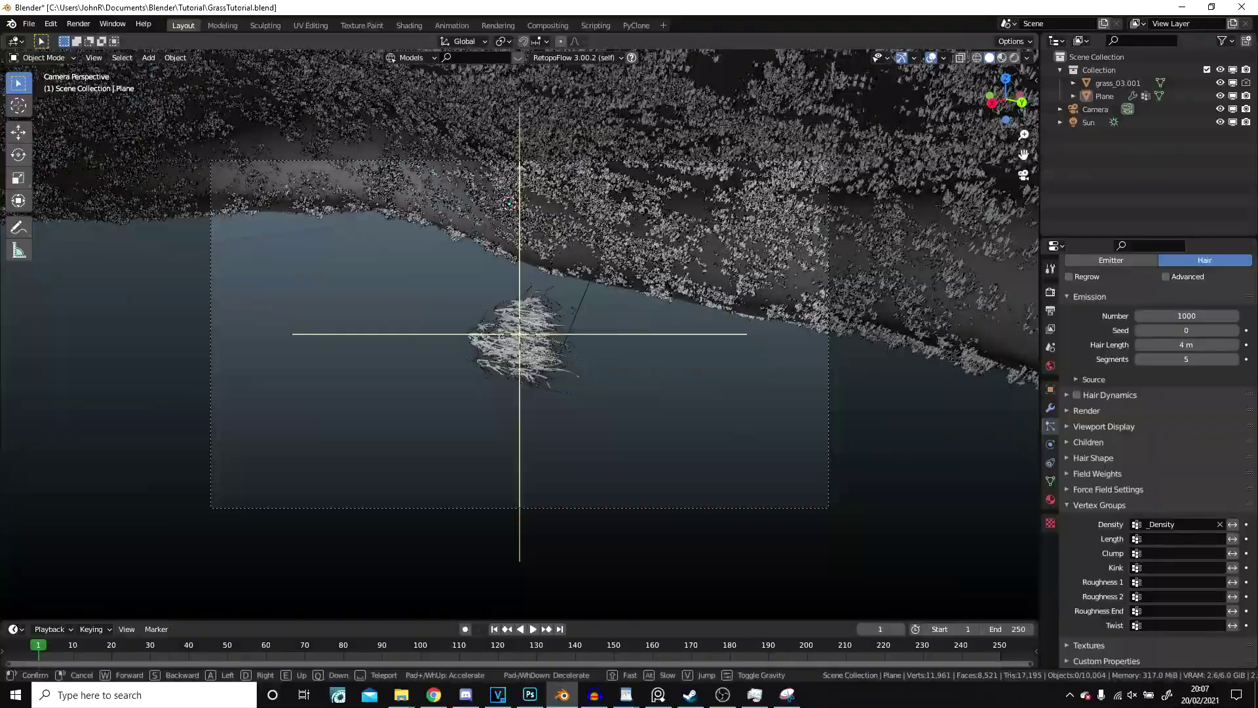
pyautogui.press('w')
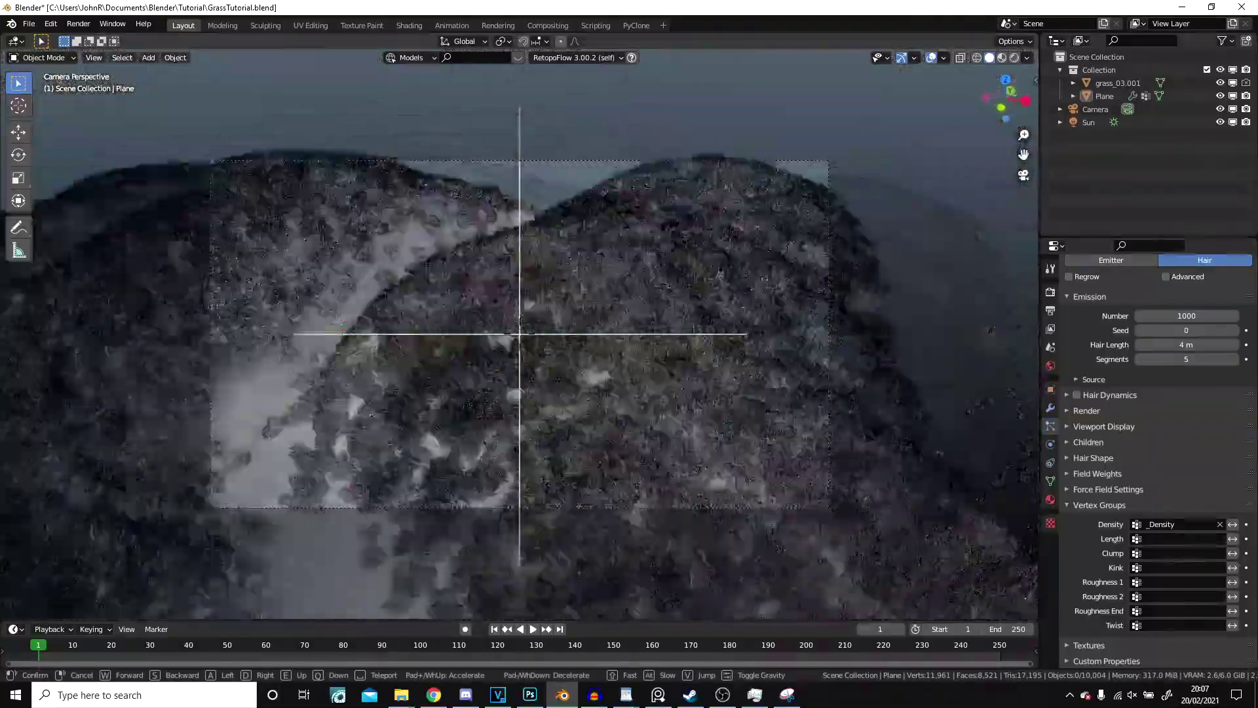
pyautogui.press('s')
pyautogui.press('w')
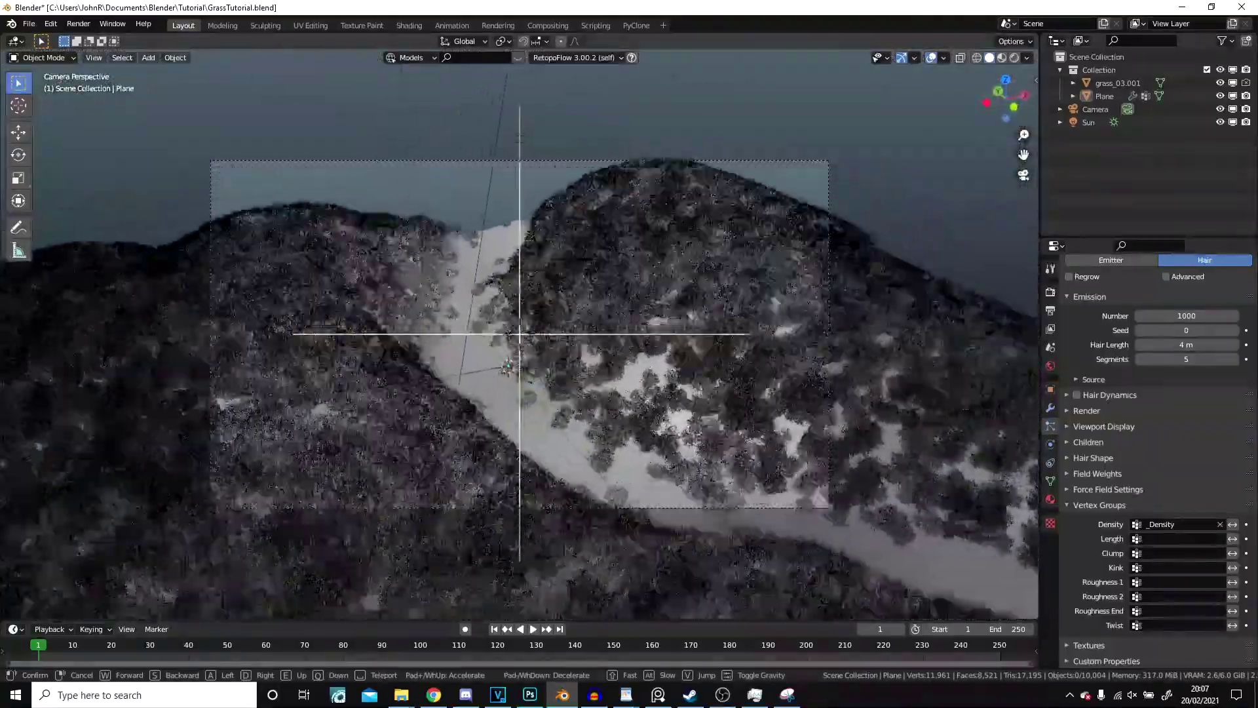
pyautogui.press('w')
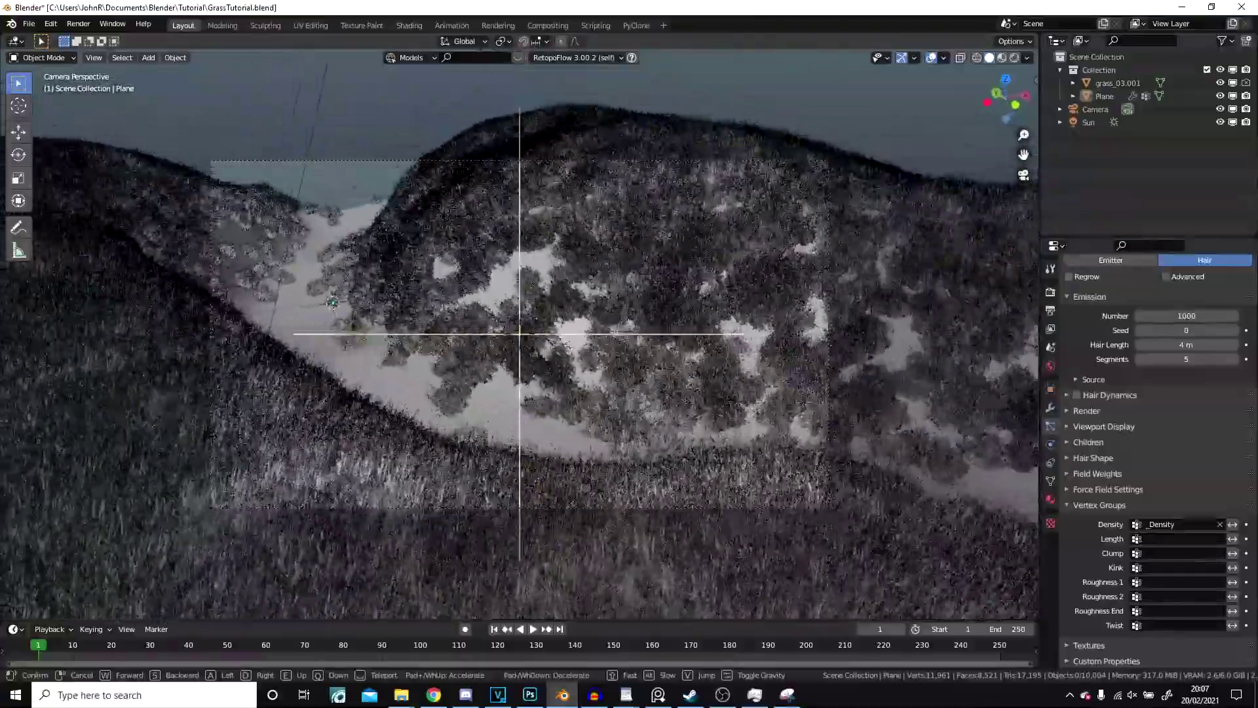
pyautogui.press('w')
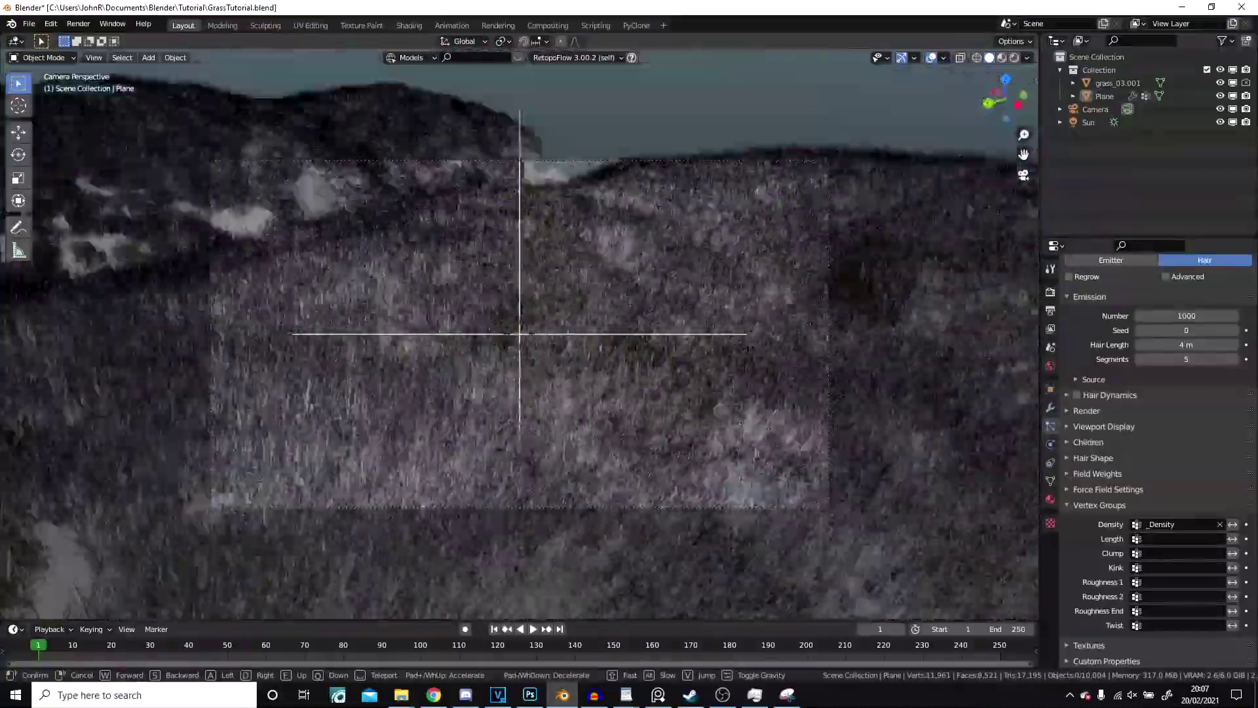
pyautogui.press('w')
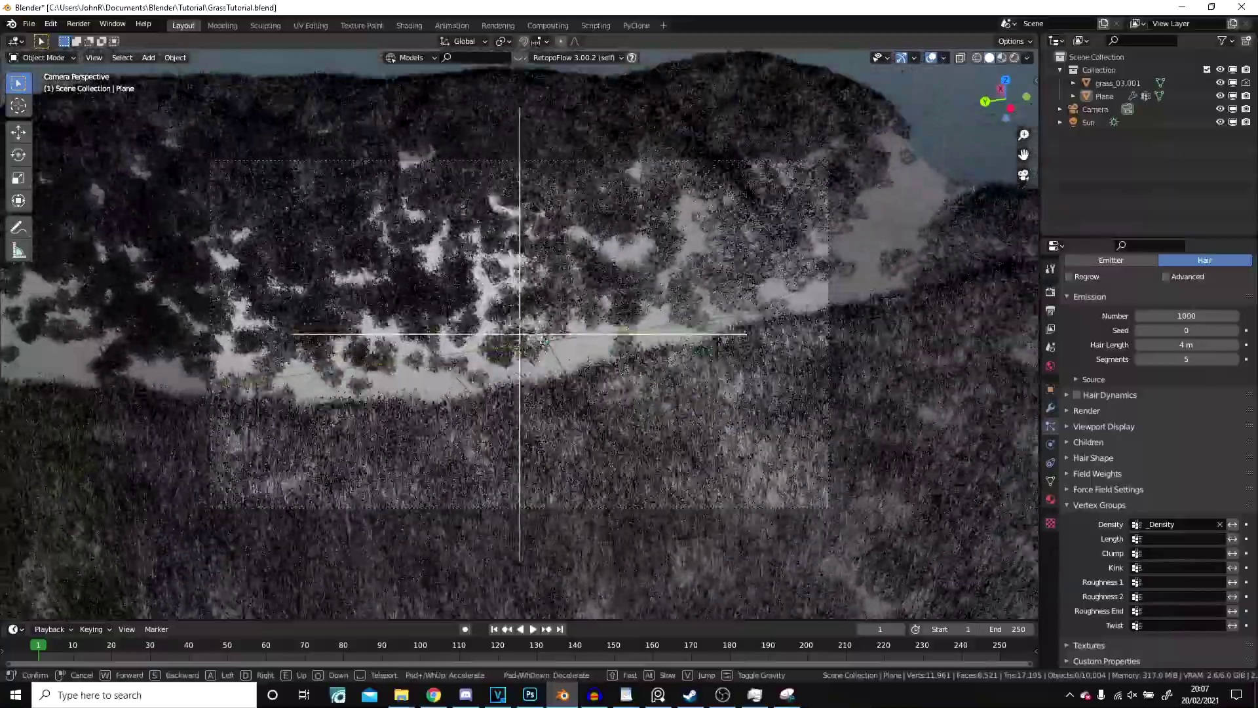
pyautogui.press('w')
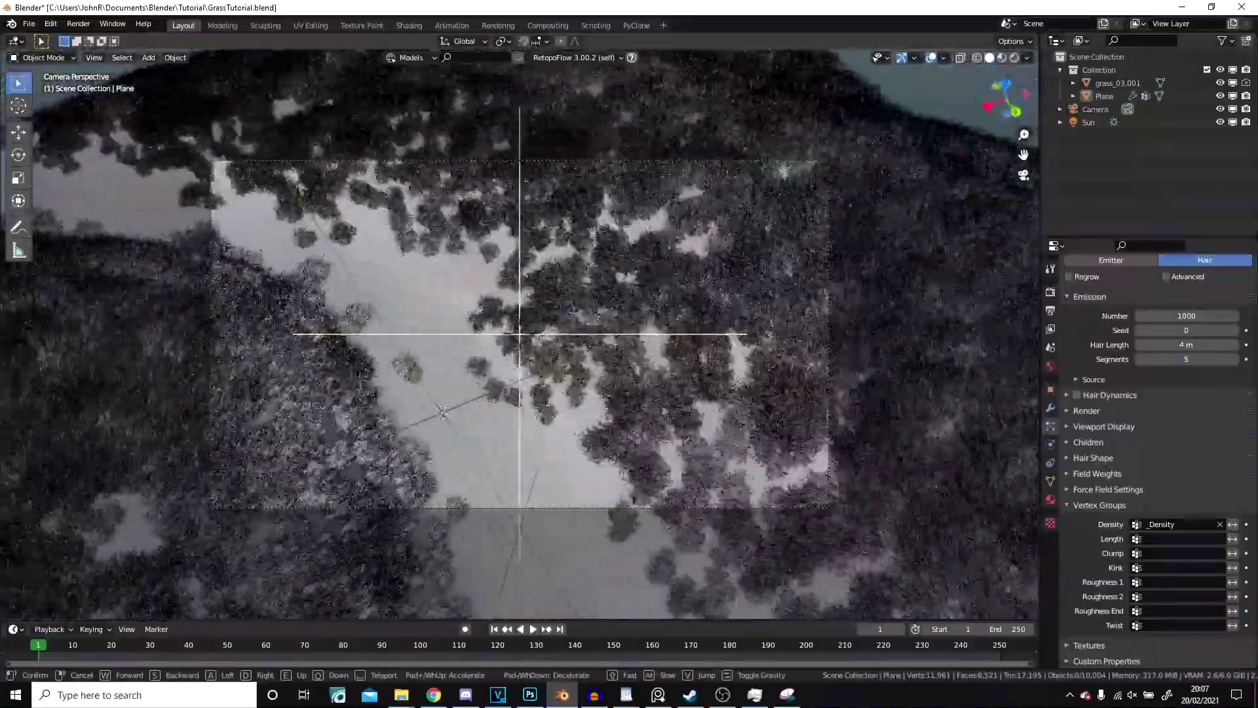
pyautogui.press('s')
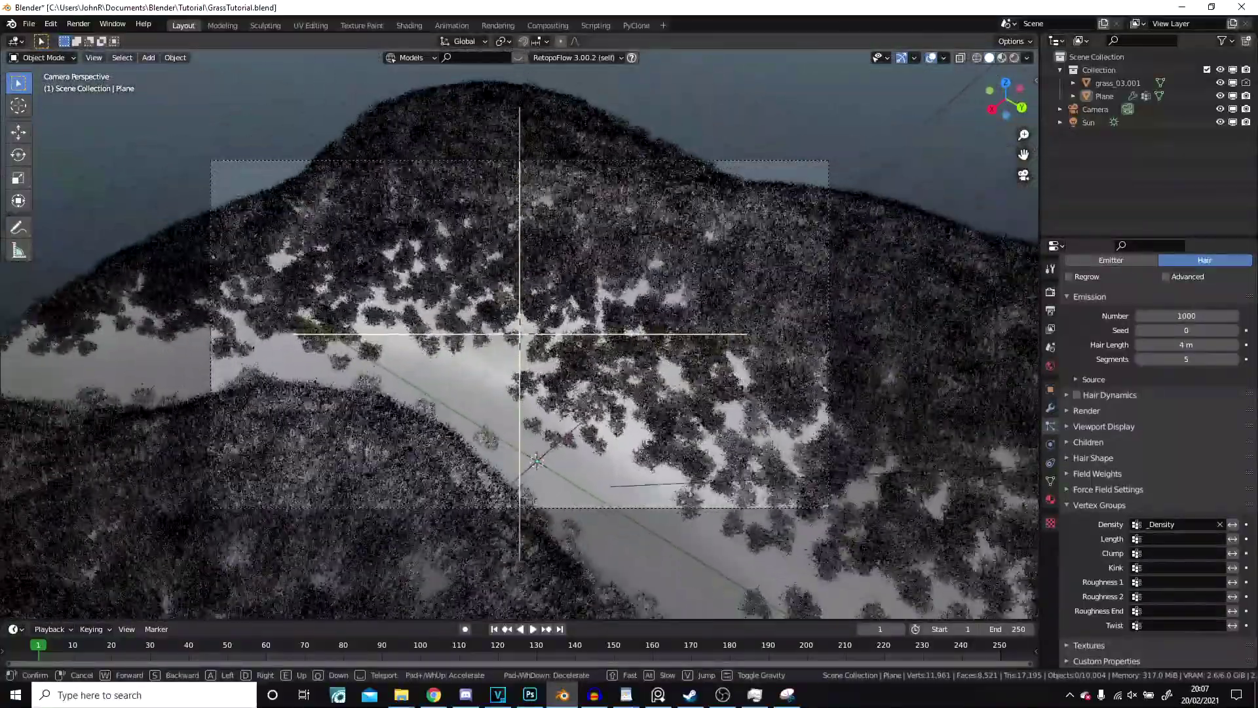
pyautogui.press('w')
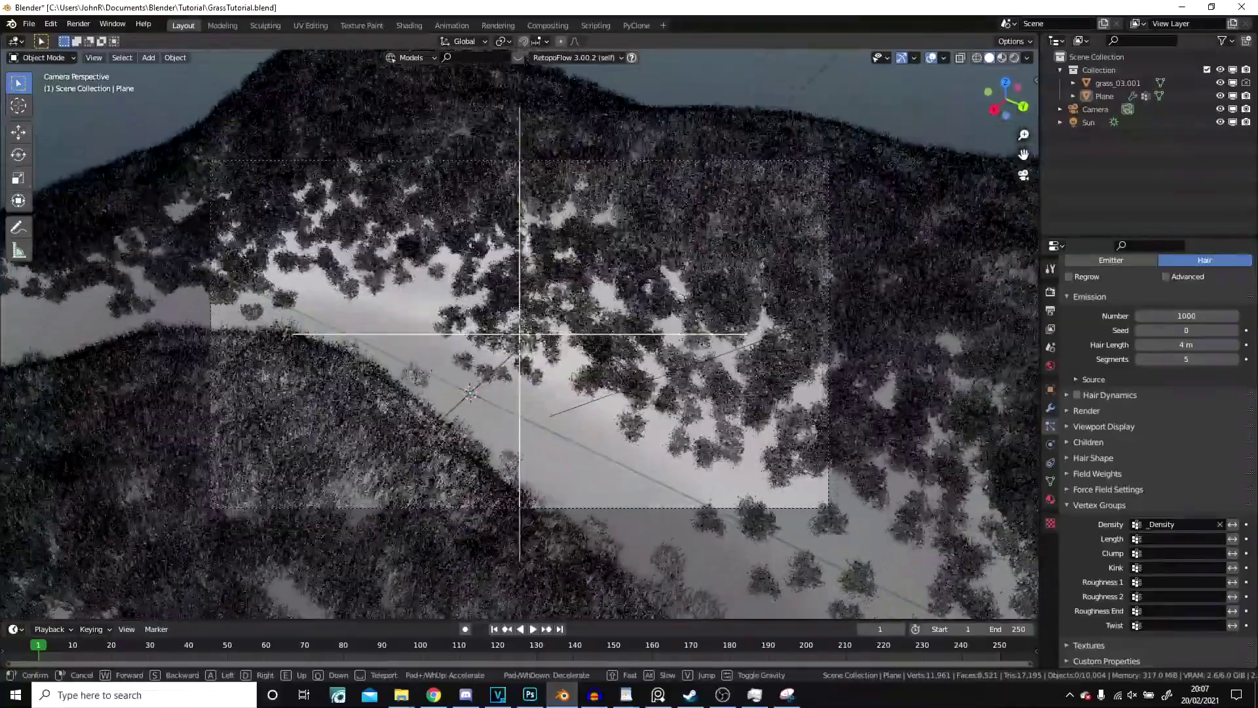
pyautogui.click(520, 334)
pyautogui.click(1014, 58)
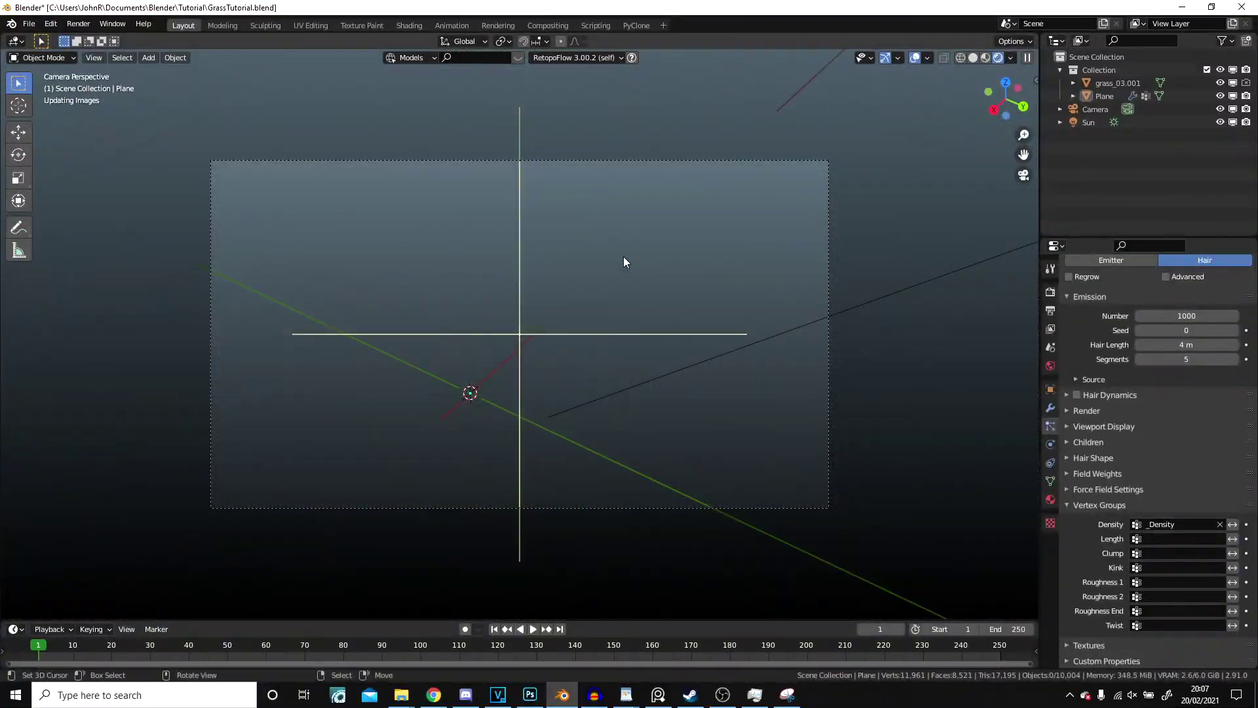